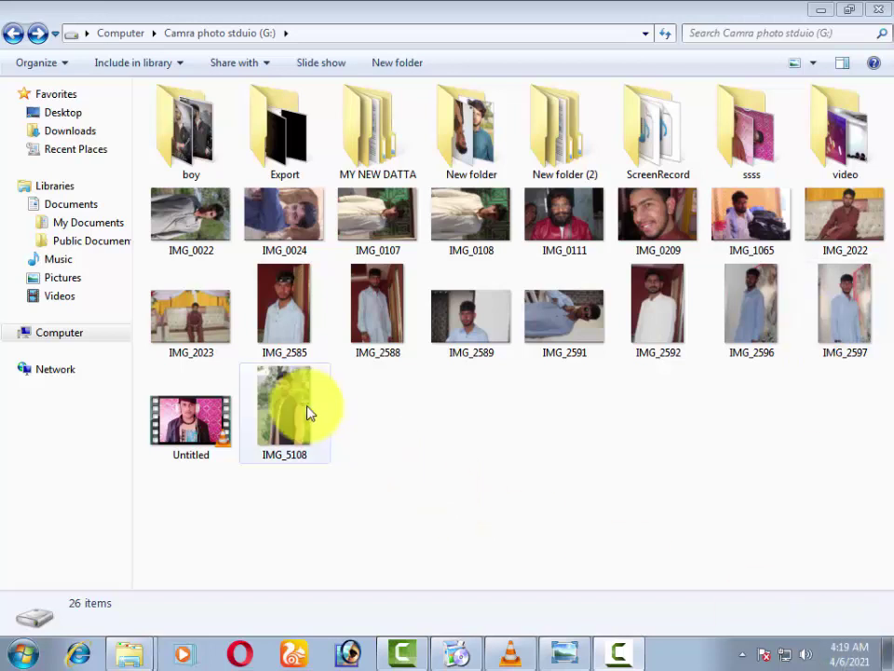
Open IMG_5108 from the Camra photo stduio (G:) folder in Photoshop
{"action": "left_click_drag", "start_coordinate": [305, 413], "coordinate": [347, 642]}
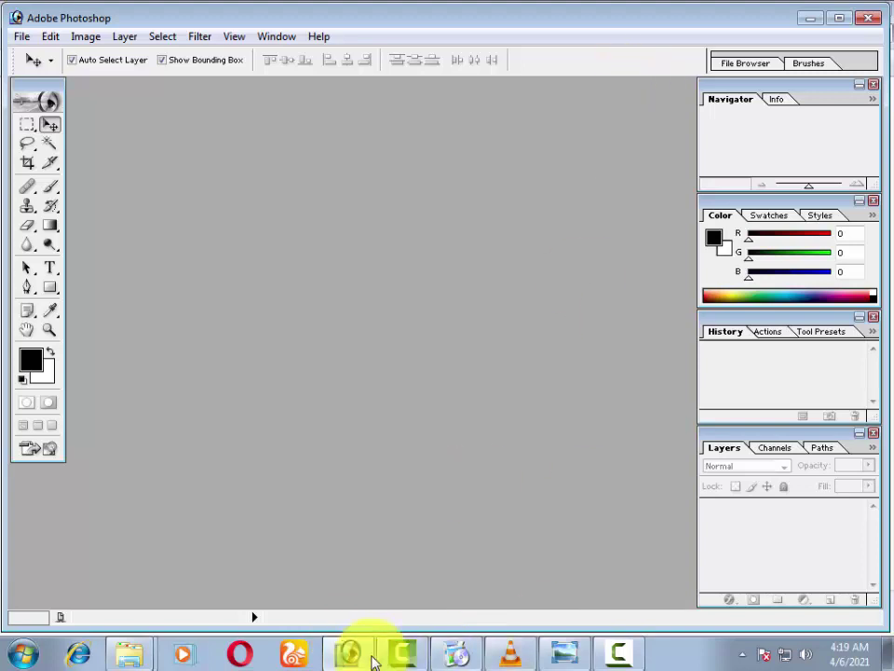
{"action": "left_click", "coordinate": [358, 652]}
Maximise IMG_5108.JPG, zoom to 66.7% on the face, and select the Healing Brush
{"action": "left_click_drag", "start_coordinate": [342, 399], "coordinate": [352, 304]}
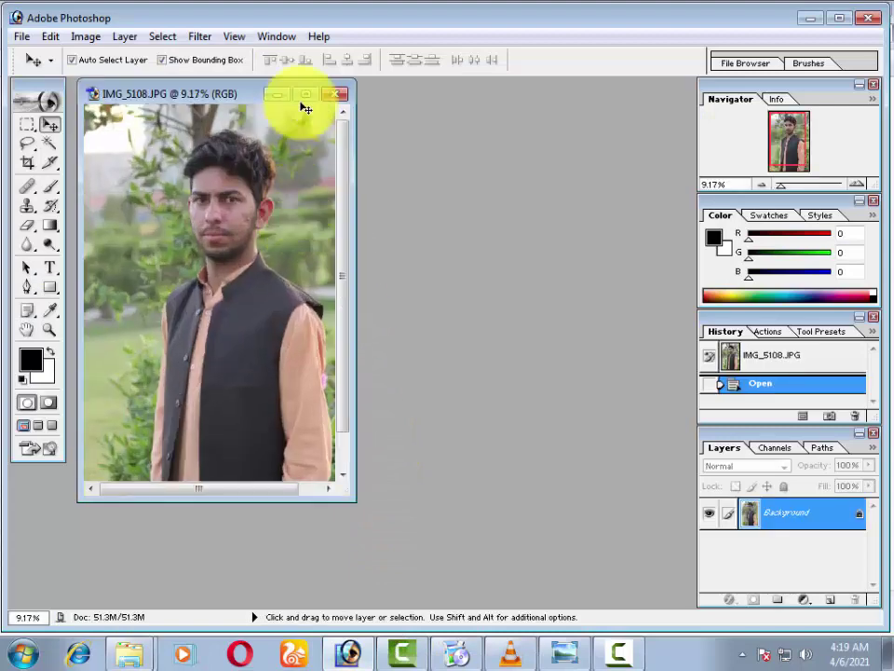
{"action": "left_click", "coordinate": [304, 94]}
{"action": "key", "text": "ctrl+plus"}
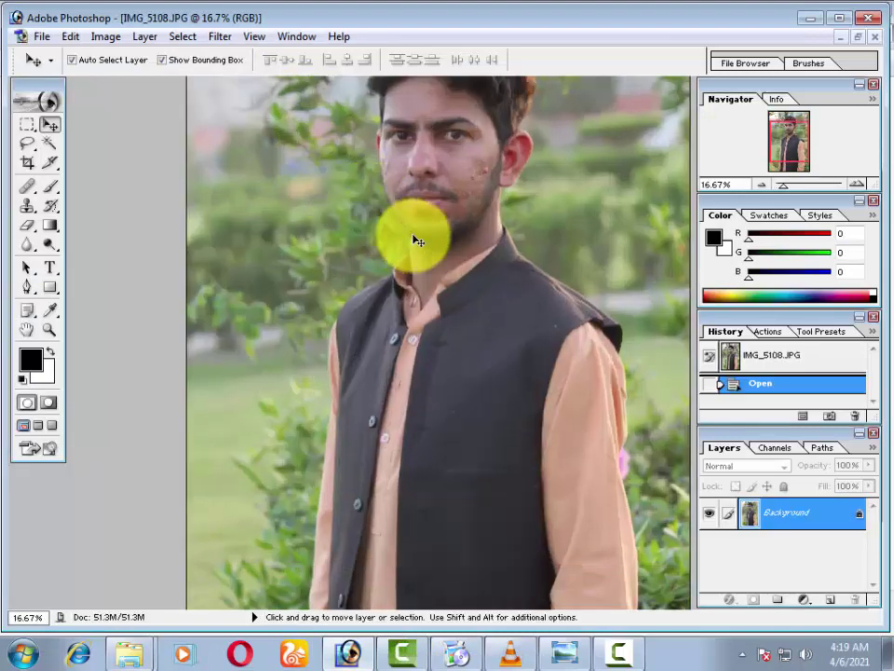
{"action": "key", "text": "ctrl+plus"}
{"action": "key", "text": "ctrl+plus"}
{"action": "scroll", "coordinate": [449, 240], "scroll_direction": "up", "scroll_amount": 5}
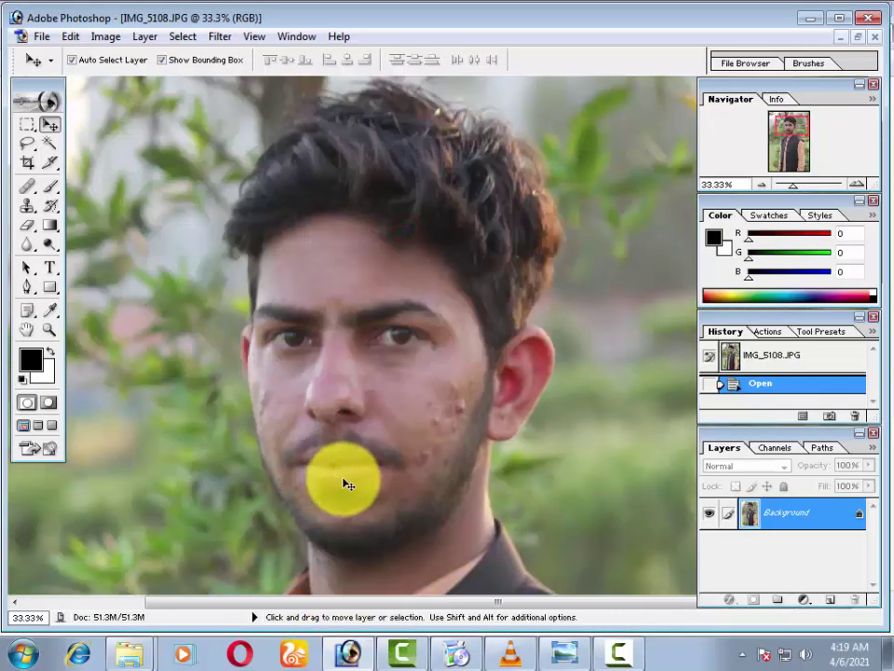
{"action": "key", "text": "ctrl+plus"}
{"action": "key", "text": "ctrl+plus"}
{"action": "left_click_drag", "start_coordinate": [359, 479], "coordinate": [374, 251]}
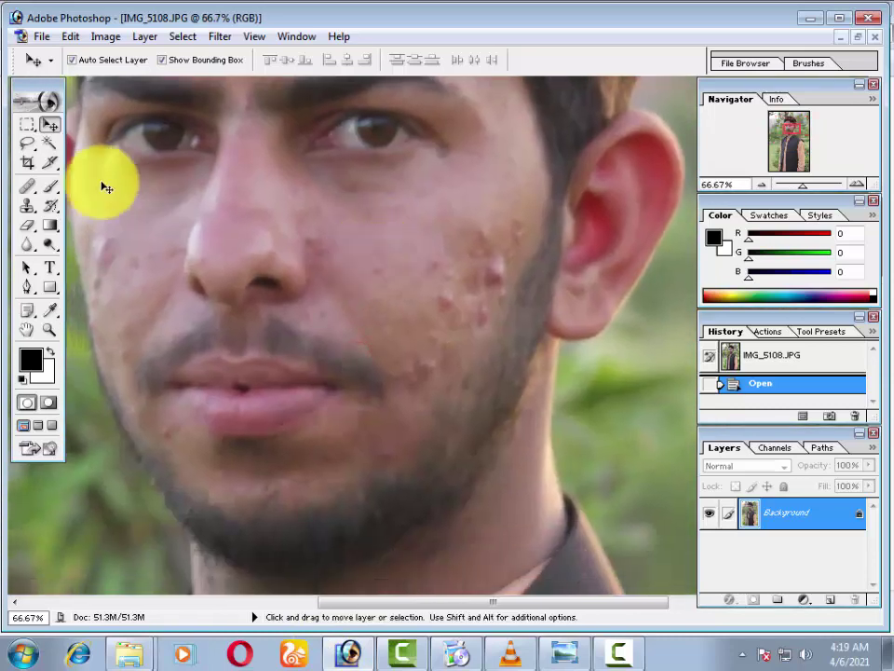
{"action": "left_click", "coordinate": [27, 185]}
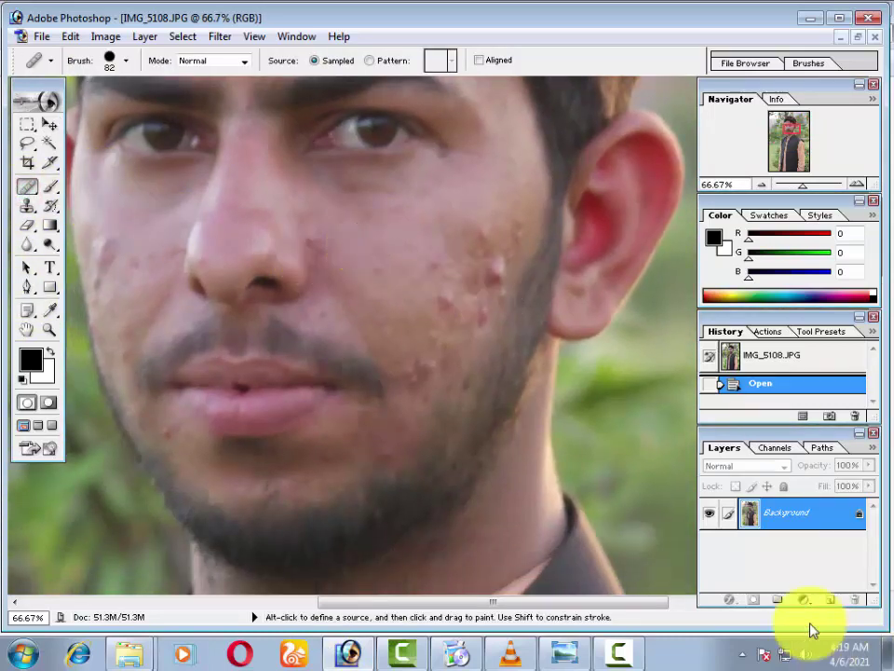
Duplicate the photo to Layer 1, sample clean cheek skin, and heal the first cheek blemishes
{"action": "key", "text": "ctrl+j"}
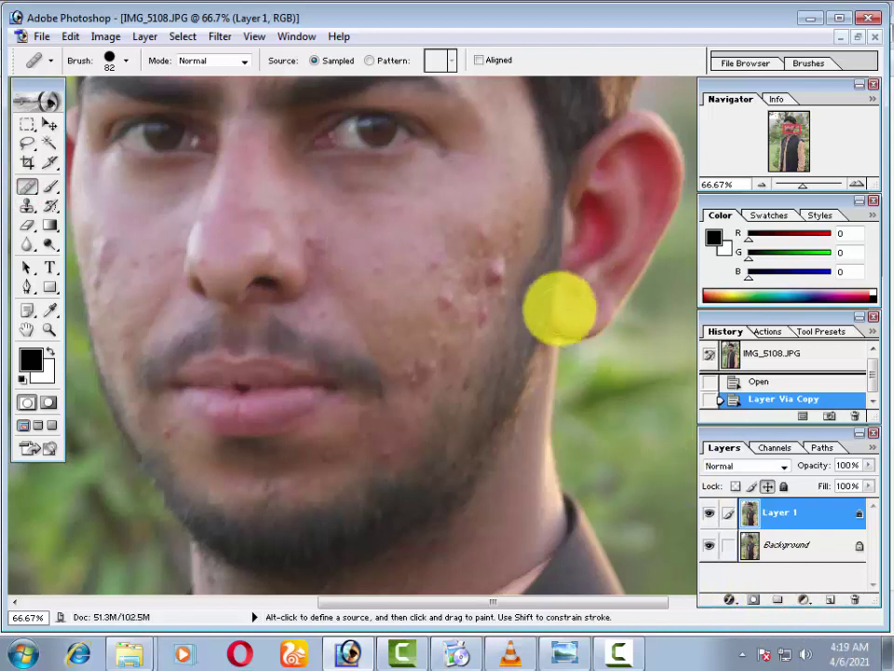
{"action": "left_click", "coordinate": [399, 251], "text": "alt"}
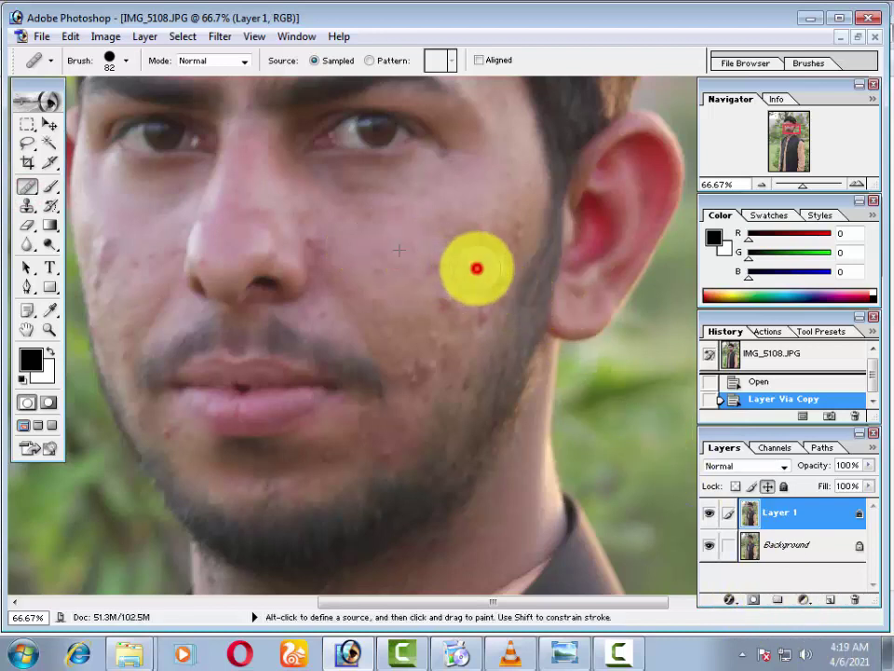
{"action": "left_click", "coordinate": [476, 268]}
{"action": "left_click", "coordinate": [488, 261]}
{"action": "left_click", "coordinate": [483, 243]}
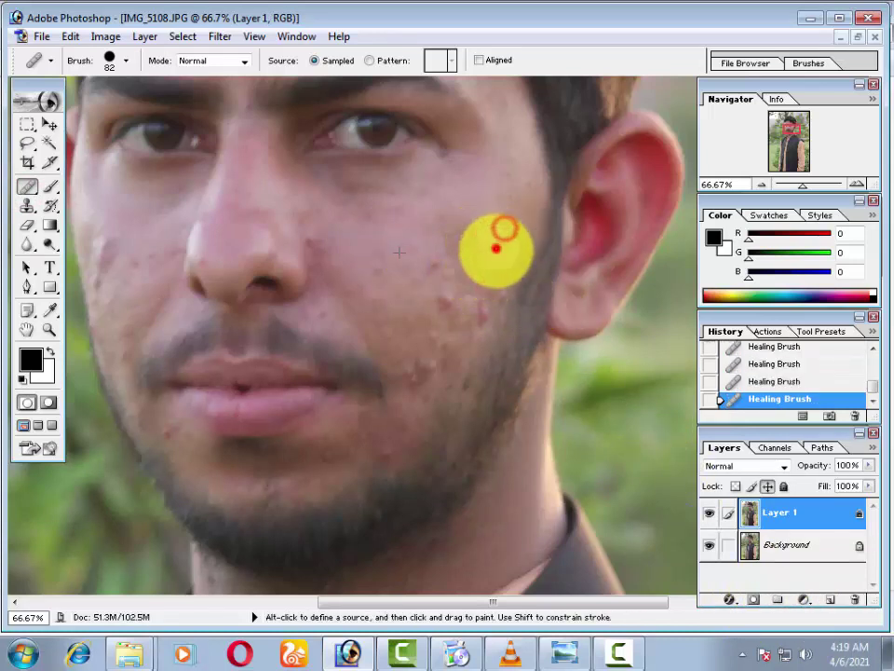
{"action": "left_click", "coordinate": [484, 283]}
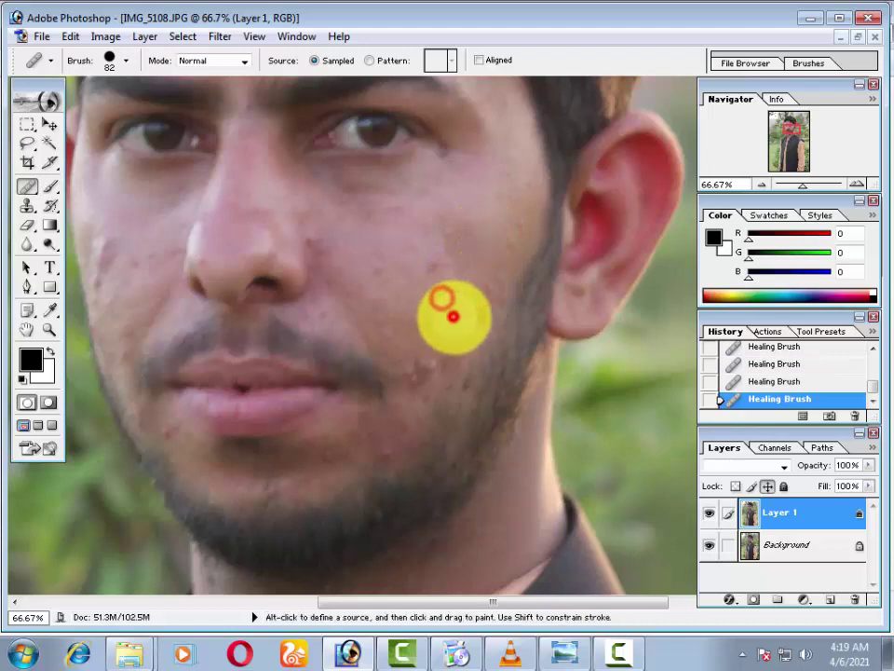
{"action": "left_click", "coordinate": [461, 316]}
Heal the spots running down the cheek to the jaw and chin
{"action": "left_click", "coordinate": [501, 229]}
{"action": "left_click", "coordinate": [449, 223]}
{"action": "left_click", "coordinate": [393, 262]}
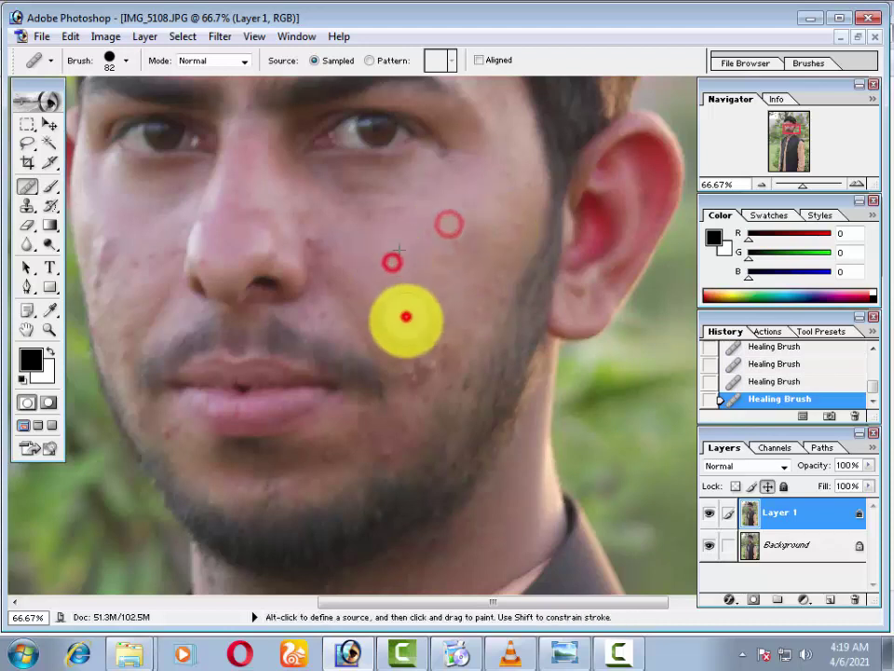
{"action": "left_click", "coordinate": [405, 313]}
{"action": "left_click", "coordinate": [410, 352]}
{"action": "left_click", "coordinate": [418, 369]}
{"action": "left_click", "coordinate": [407, 365]}
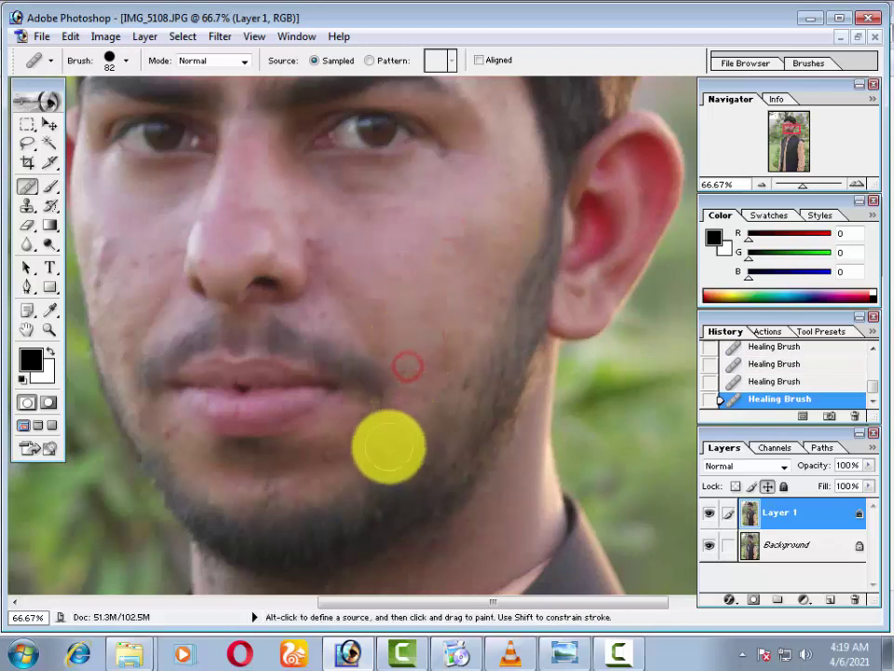
{"action": "left_click", "coordinate": [396, 447]}
Shrink the Healing Brush to size 45 and bring the left cheek into view
{"action": "left_click_drag", "start_coordinate": [168, 495], "coordinate": [399, 429]}
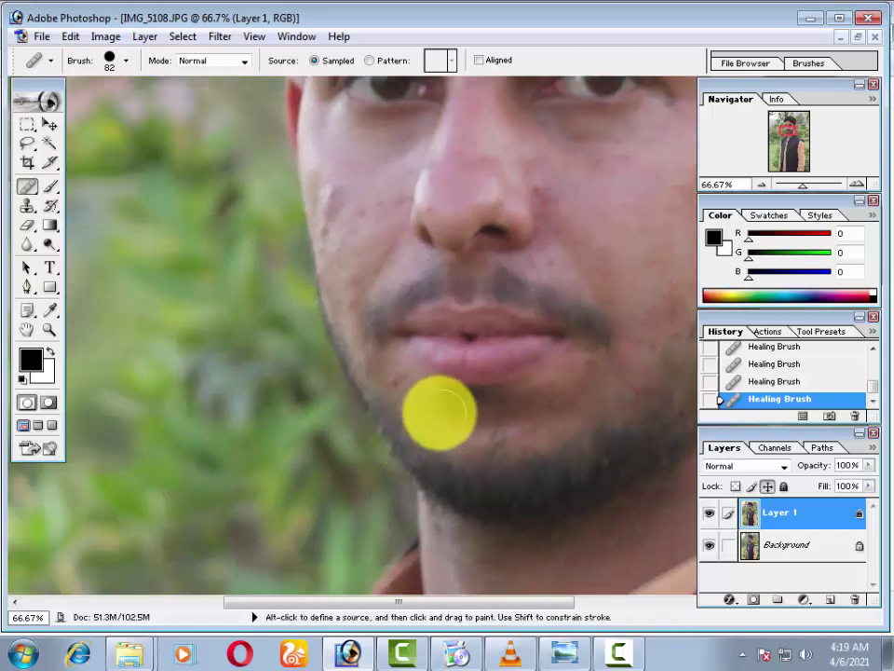
{"action": "right_click", "coordinate": [429, 407]}
{"action": "left_click", "coordinate": [389, 379]}
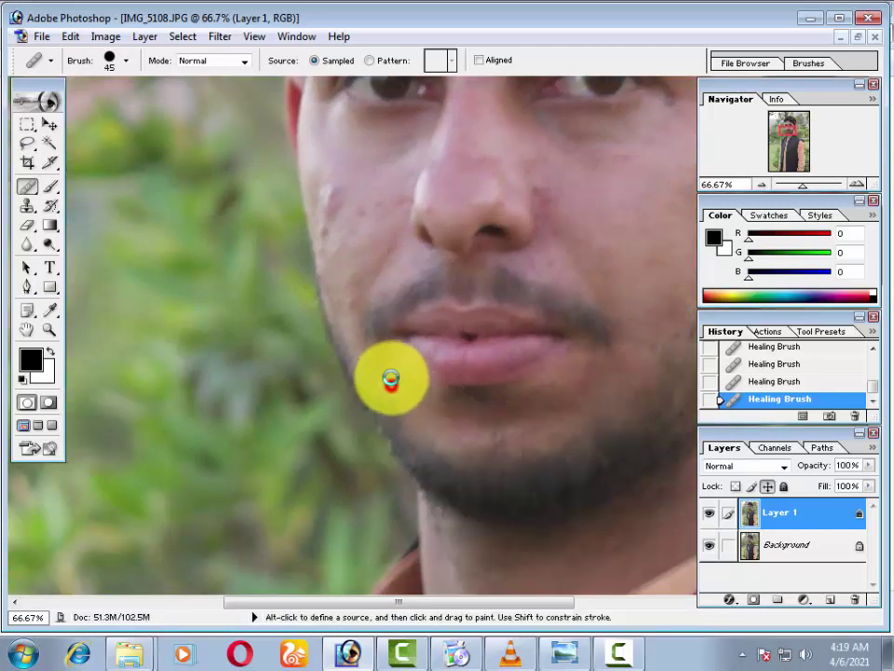
{"action": "left_click_drag", "start_coordinate": [424, 365], "coordinate": [391, 481]}
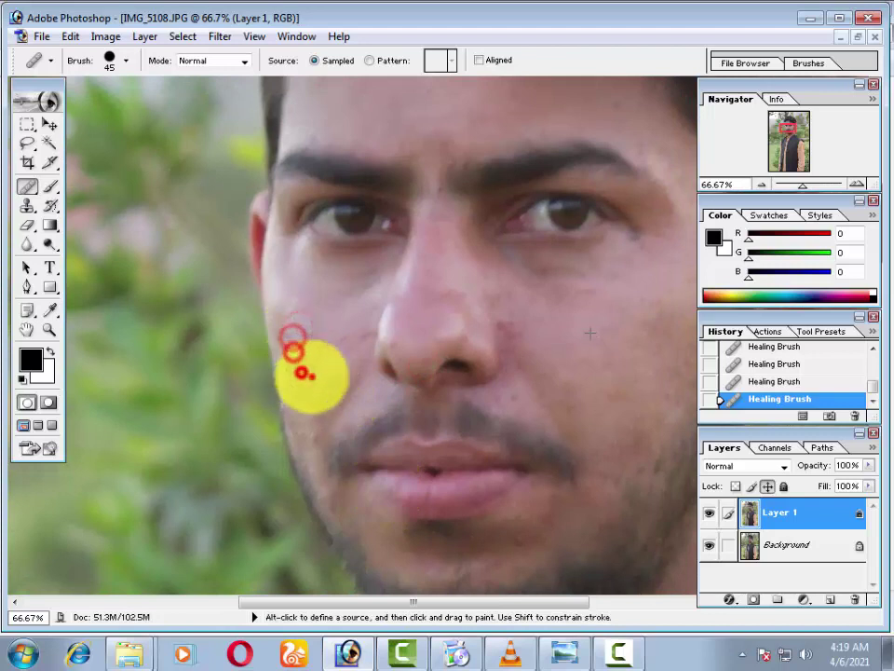
Heal the blemishes across the left cheek
{"action": "left_click", "coordinate": [333, 359]}
{"action": "left_click", "coordinate": [349, 335]}
{"action": "left_click", "coordinate": [335, 365]}
{"action": "left_click", "coordinate": [308, 333]}
{"action": "left_click", "coordinate": [314, 352]}
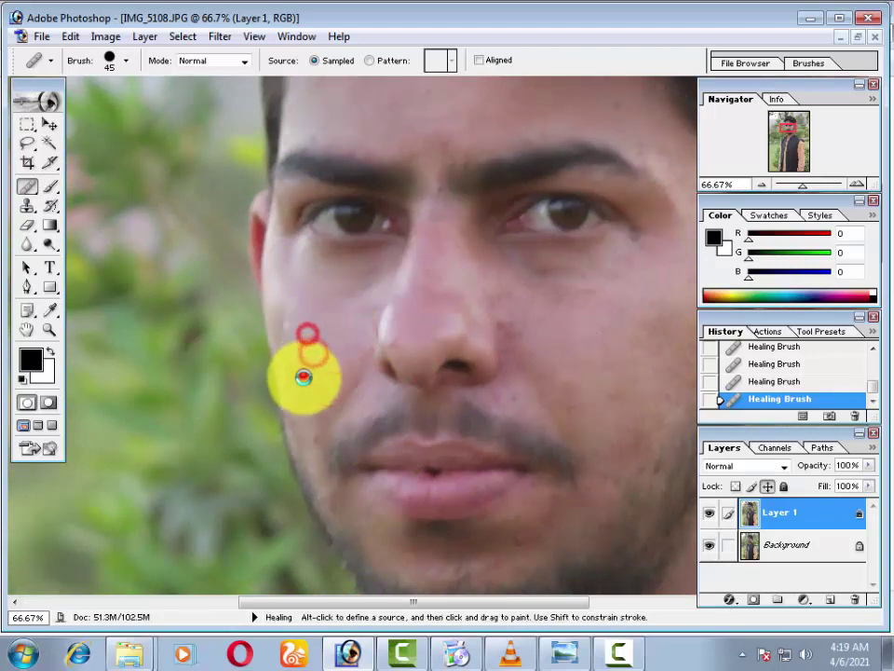
{"action": "left_click", "coordinate": [303, 376]}
{"action": "left_click", "coordinate": [321, 410]}
{"action": "left_click", "coordinate": [344, 380]}
{"action": "left_click", "coordinate": [352, 360]}
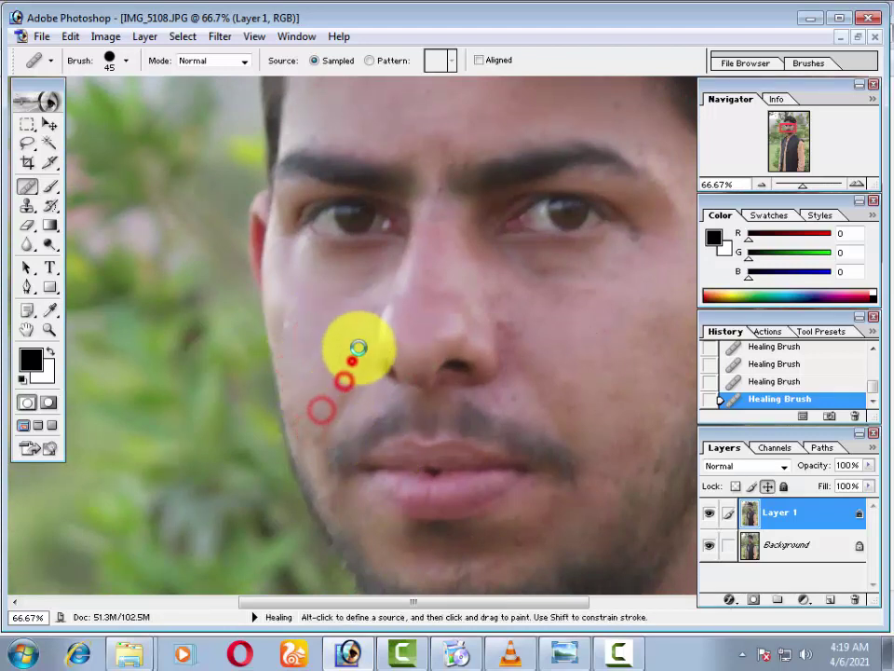
Heal the spots beside and below the nose
{"action": "left_click", "coordinate": [358, 347]}
{"action": "left_click", "coordinate": [528, 317]}
{"action": "left_click", "coordinate": [521, 306]}
{"action": "left_click", "coordinate": [513, 340]}
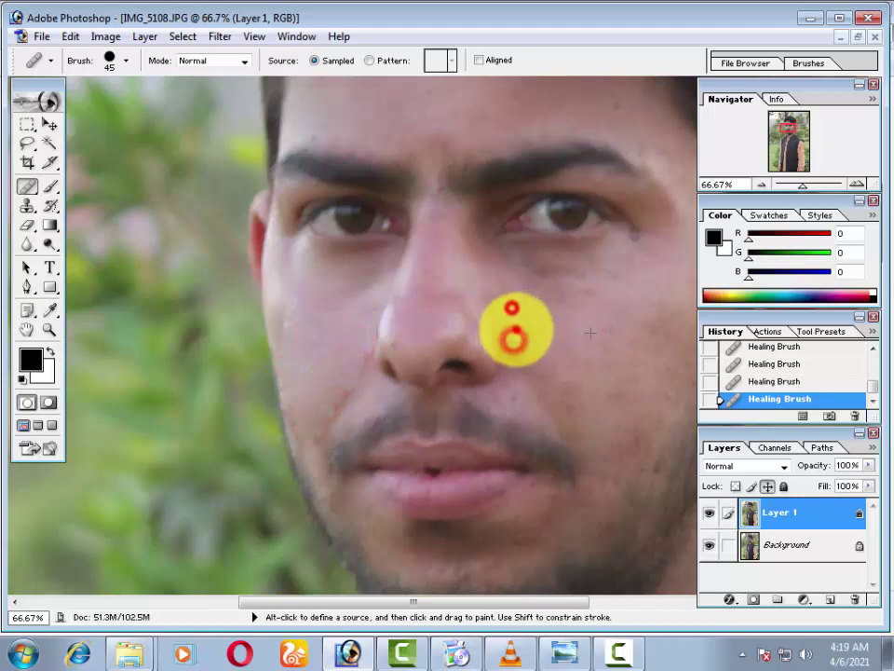
{"action": "left_click", "coordinate": [514, 358]}
{"action": "left_click", "coordinate": [512, 371]}
{"action": "left_click", "coordinate": [505, 401]}
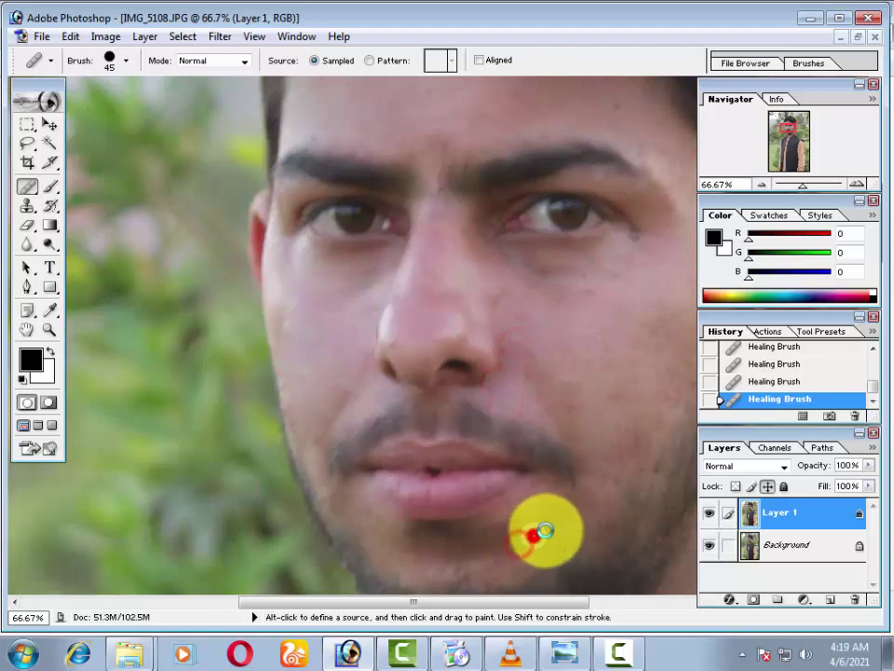
Heal the spots on the right cheek
{"action": "left_click", "coordinate": [600, 524]}
{"action": "left_click", "coordinate": [595, 492]}
{"action": "left_click", "coordinate": [602, 460]}
{"action": "left_click", "coordinate": [612, 429]}
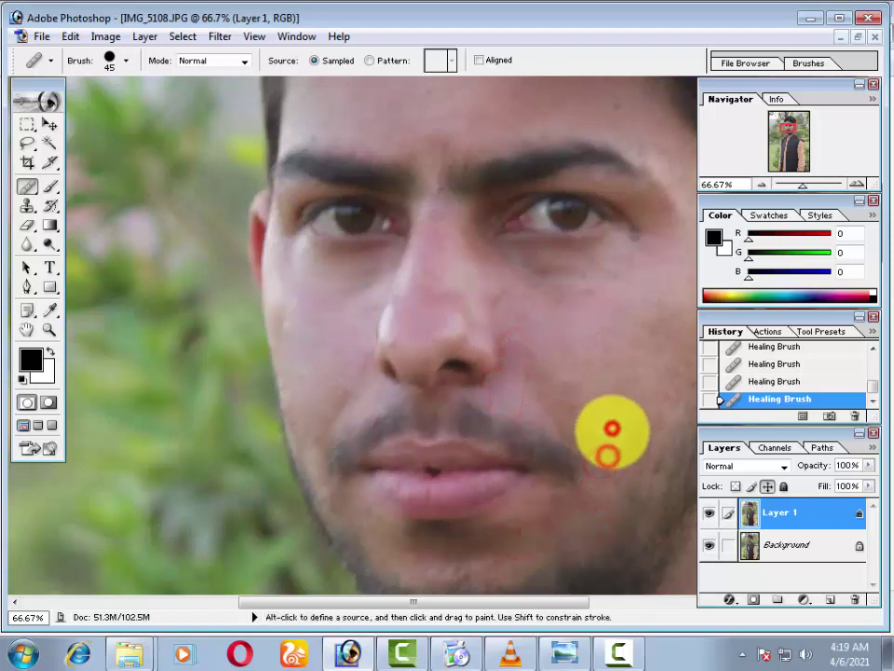
{"action": "scroll", "coordinate": [609, 389], "scroll_direction": "up", "scroll_amount": 5}
Heal spots on the forehead, between the eyebrows and near the right eye
{"action": "left_click", "coordinate": [362, 343]}
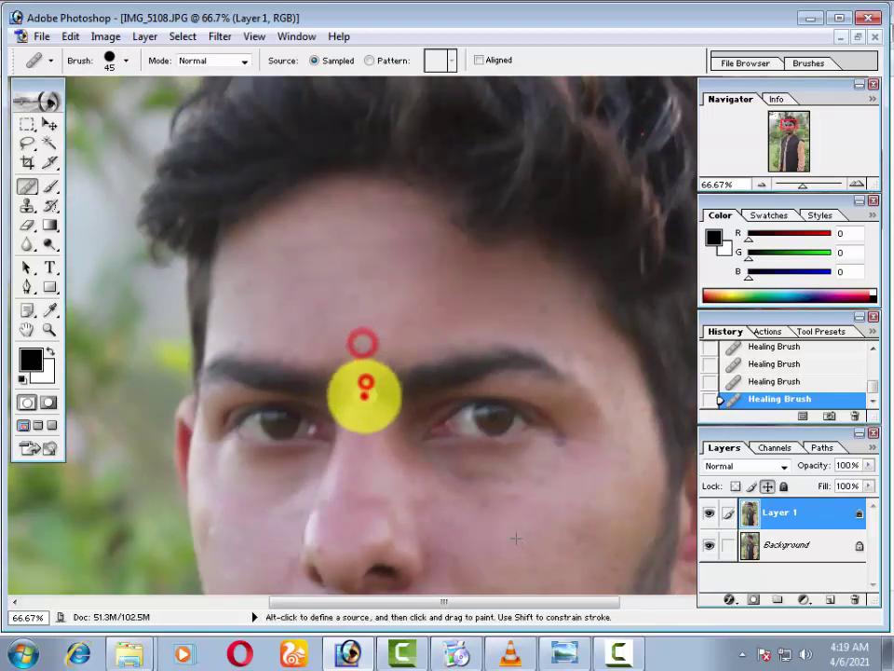
{"action": "left_click", "coordinate": [364, 392]}
{"action": "left_click", "coordinate": [560, 442]}
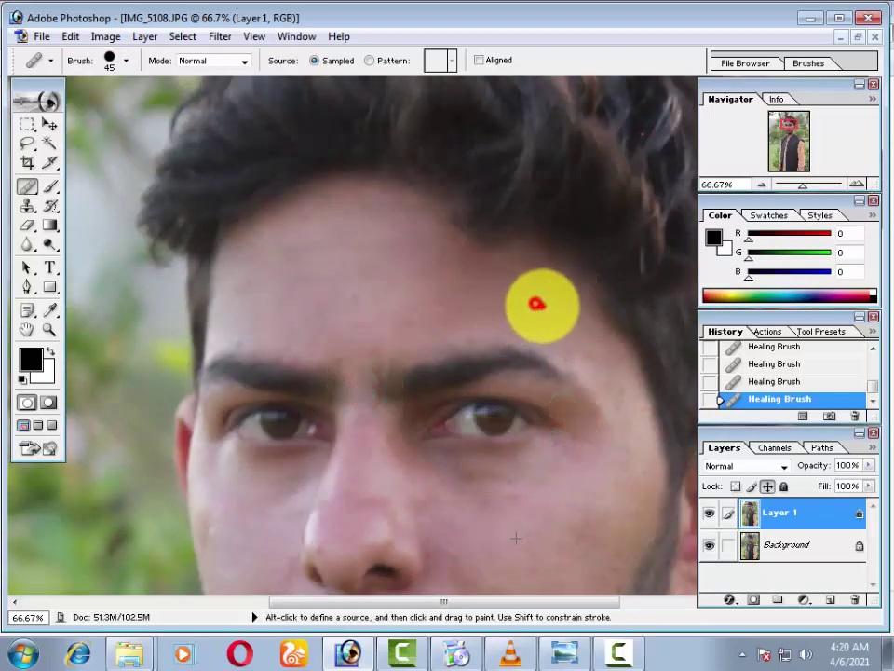
{"action": "left_click", "coordinate": [359, 297]}
{"action": "left_click", "coordinate": [323, 305]}
Zoom out slightly and heal the remaining spots on the left cheek
{"action": "key", "text": "ctrl+minus"}
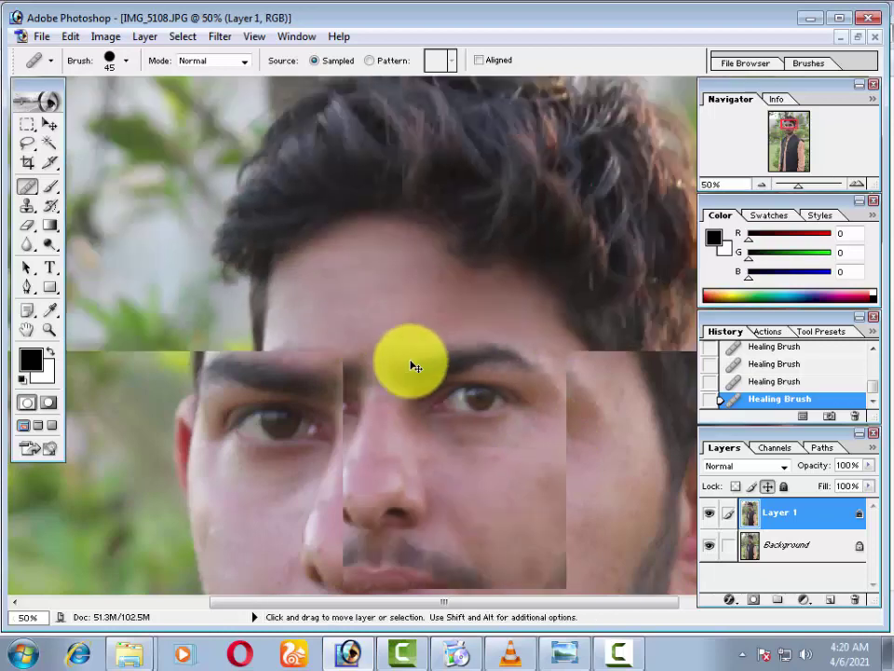
{"action": "left_click_drag", "start_coordinate": [368, 485], "coordinate": [512, 344]}
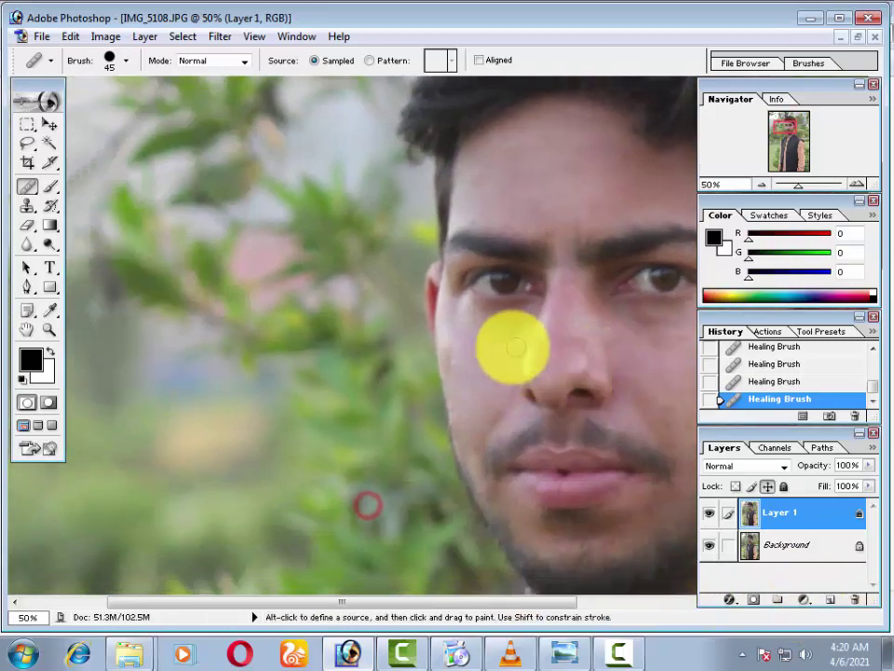
{"action": "left_click", "coordinate": [453, 372]}
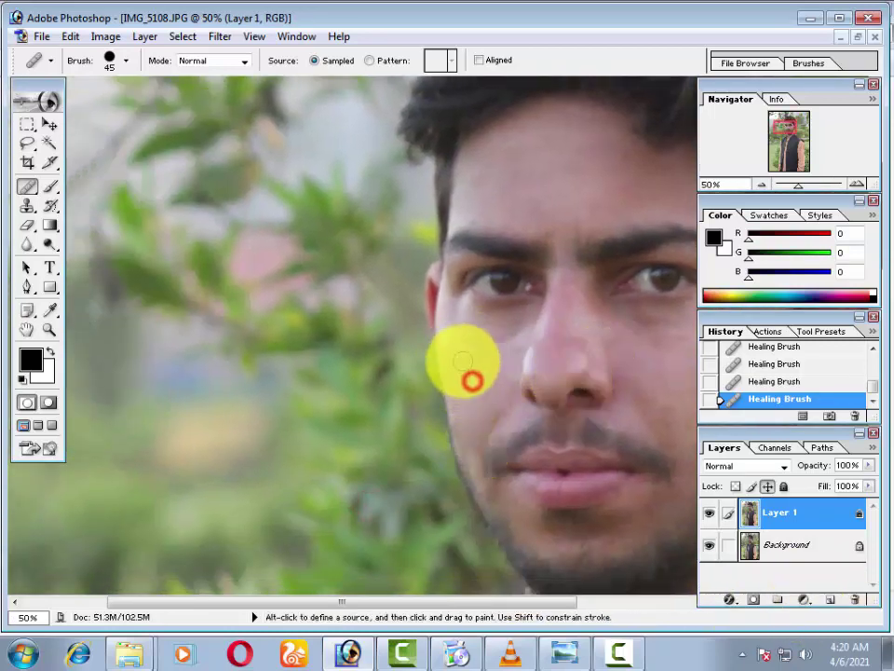
{"action": "left_click", "coordinate": [463, 361]}
{"action": "left_click", "coordinate": [479, 402]}
{"action": "left_click", "coordinate": [482, 372]}
Zoom out to review the whole upper body
{"action": "scroll", "coordinate": [508, 359], "scroll_direction": "up", "scroll_amount": 2}
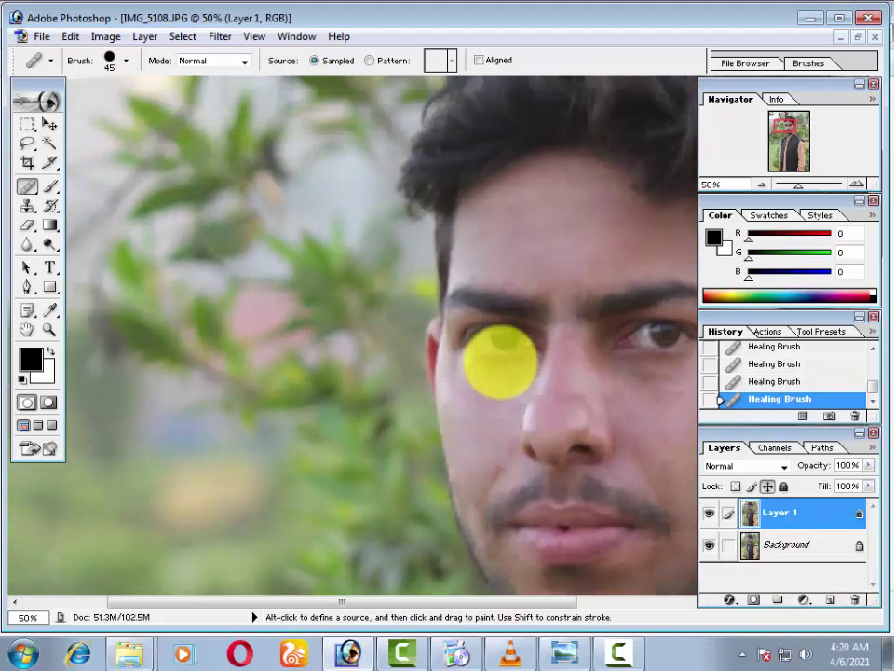
{"action": "key", "text": "ctrl+minus"}
{"action": "key", "text": "ctrl+minus"}
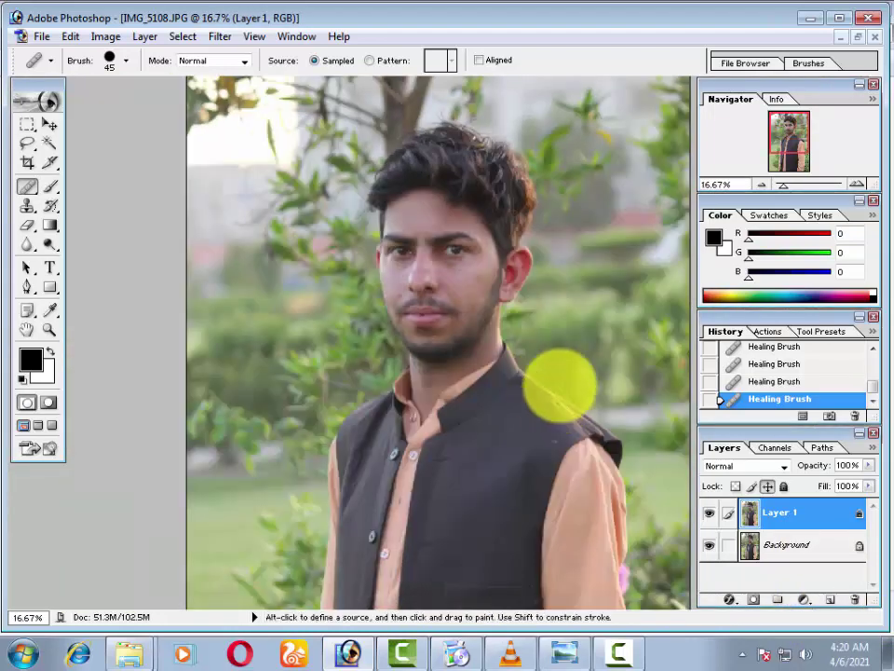
{"action": "scroll", "coordinate": [558, 384], "scroll_direction": "down", "scroll_amount": 1}
{"action": "scroll", "coordinate": [559, 383], "scroll_direction": "down", "scroll_amount": 1}
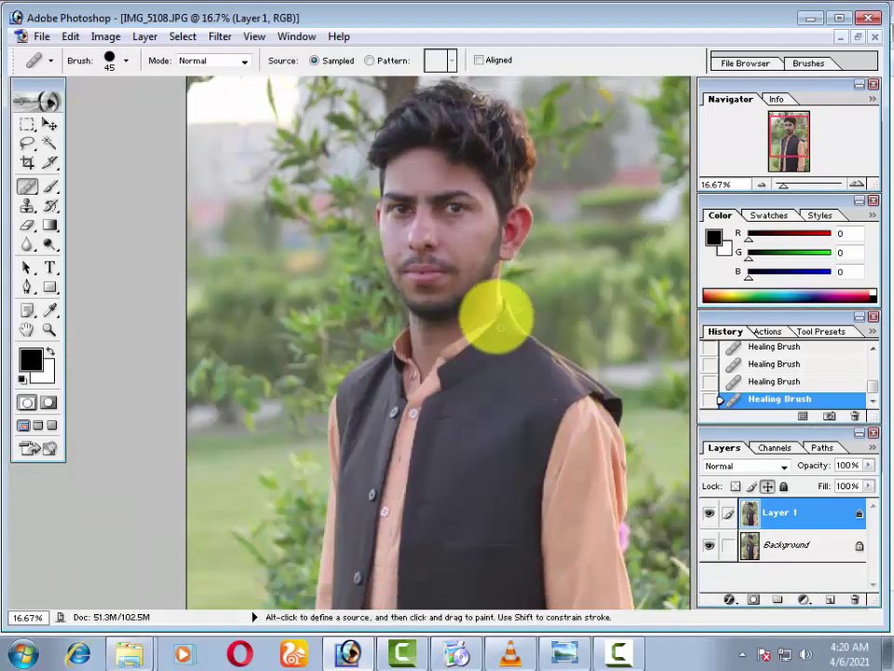
{"action": "scroll", "coordinate": [494, 313], "scroll_direction": "up", "scroll_amount": 1}
{"action": "scroll", "coordinate": [499, 325], "scroll_direction": "up", "scroll_amount": 1}
Browse to the boy folder on the Camra photo stduio (G:) drive
{"action": "left_click", "coordinate": [24, 652]}
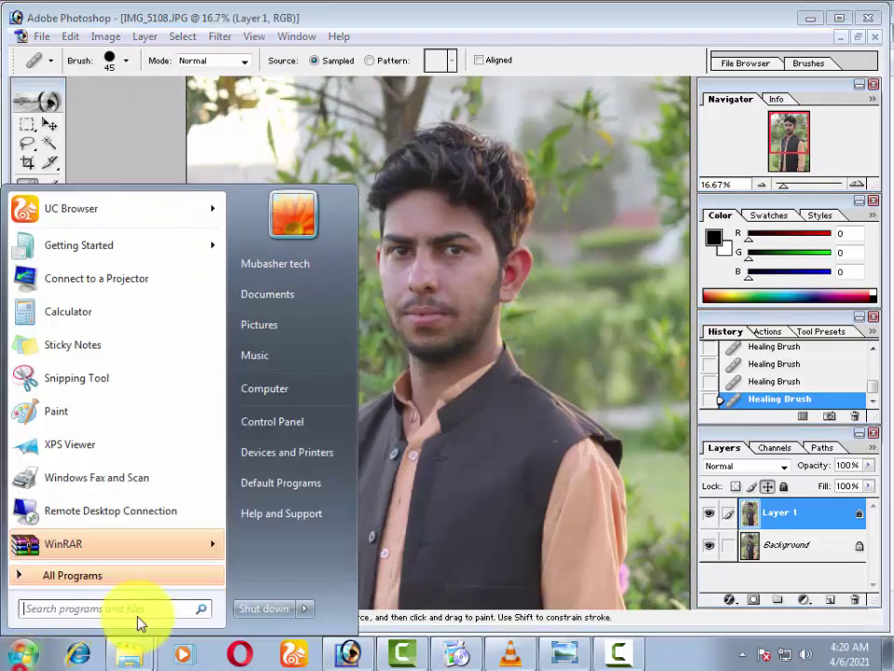
{"action": "left_click", "coordinate": [275, 392]}
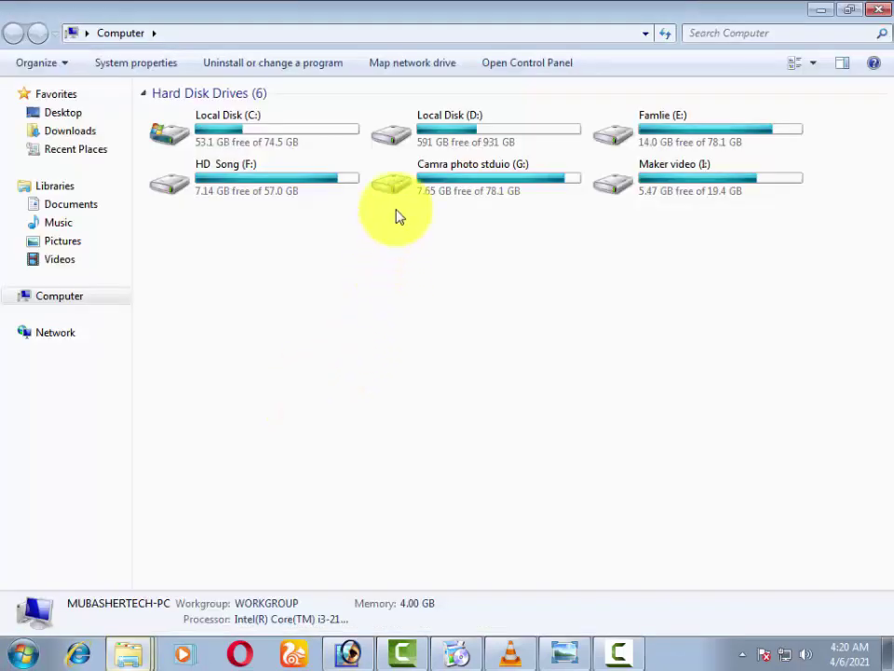
{"action": "double_click", "coordinate": [407, 177]}
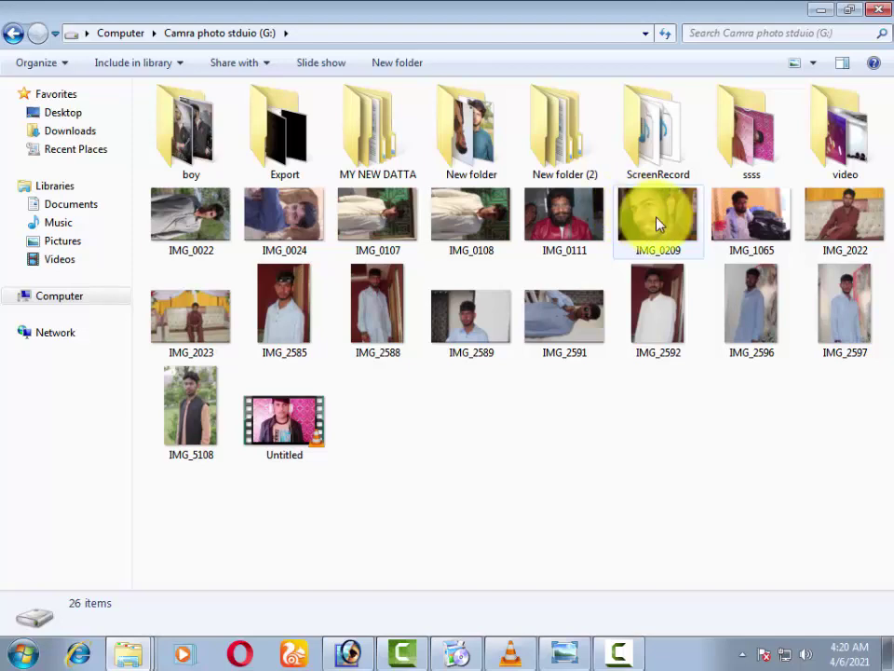
{"action": "double_click", "coordinate": [499, 144]}
{"action": "key", "text": "BackSpace"}
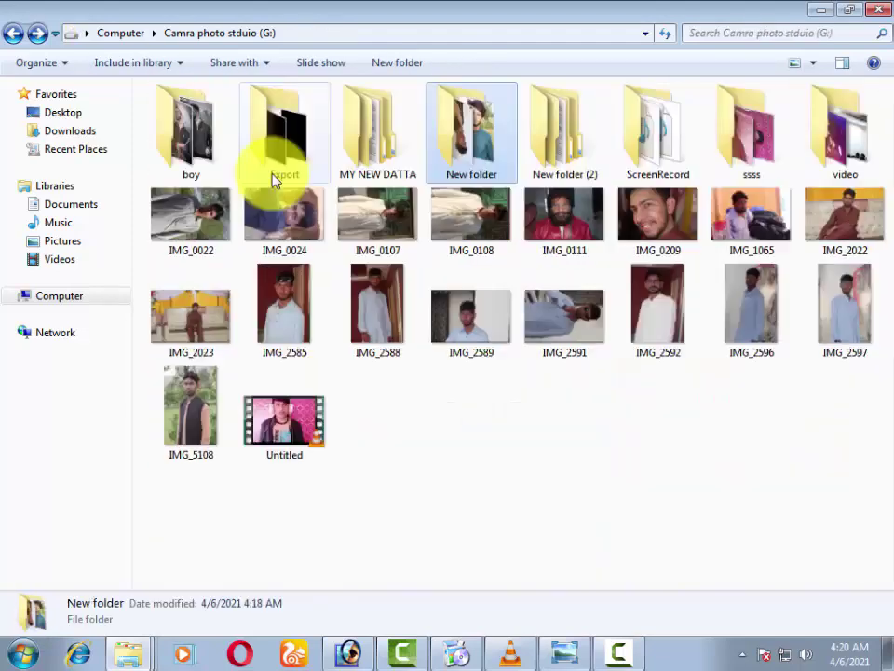
{"action": "double_click", "coordinate": [180, 162]}
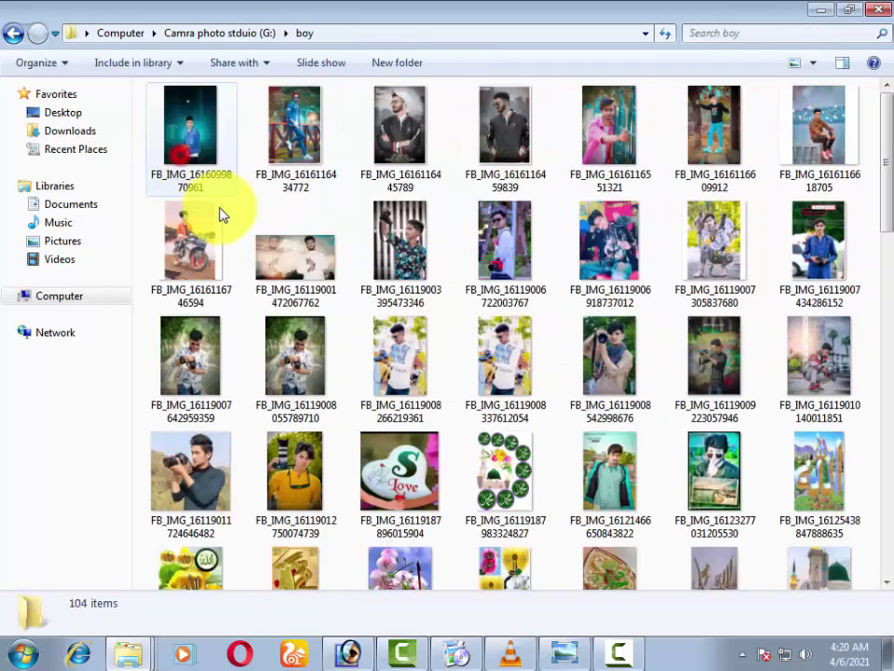
{"action": "double_click", "coordinate": [303, 298]}
{"action": "left_click", "coordinate": [812, 67]}
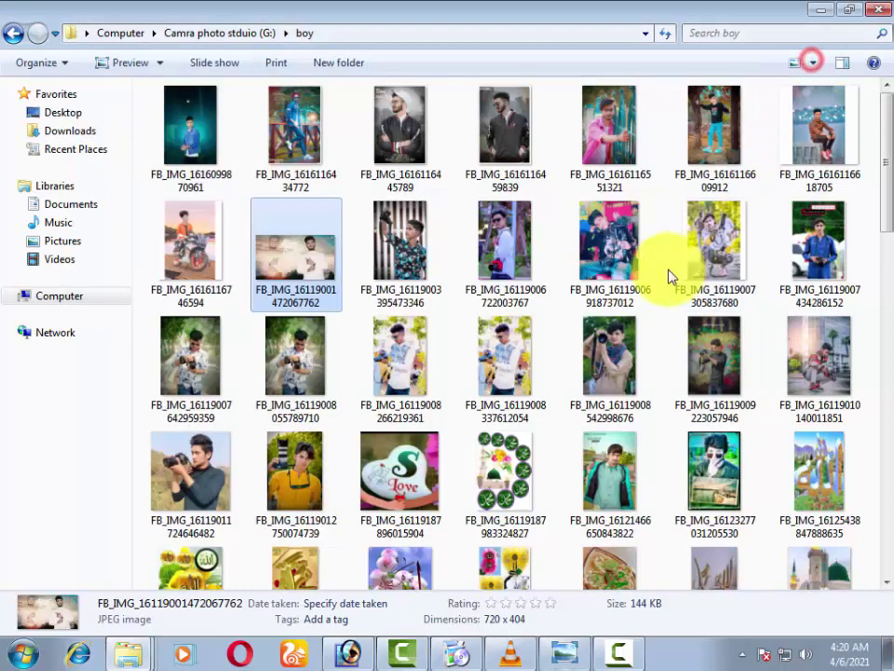
{"action": "double_click", "coordinate": [629, 250]}
{"action": "left_click", "coordinate": [796, 67]}
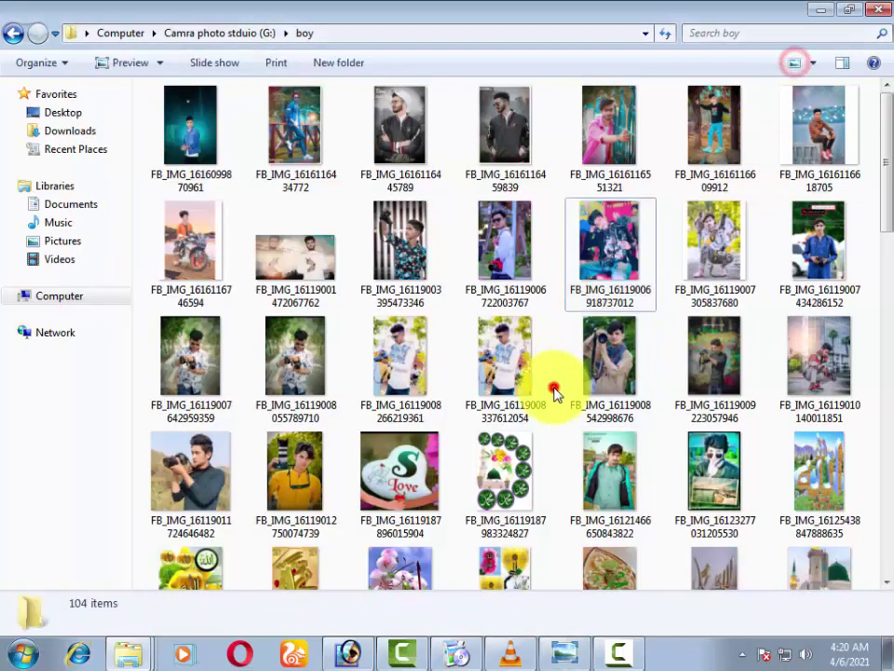
{"action": "double_click", "coordinate": [549, 386]}
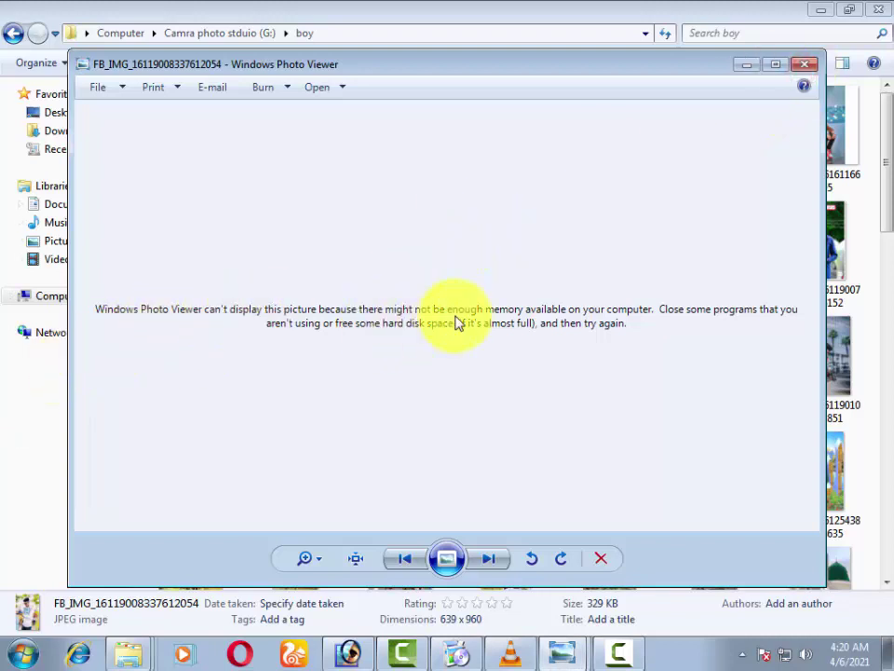
{"action": "left_click", "coordinate": [807, 65]}
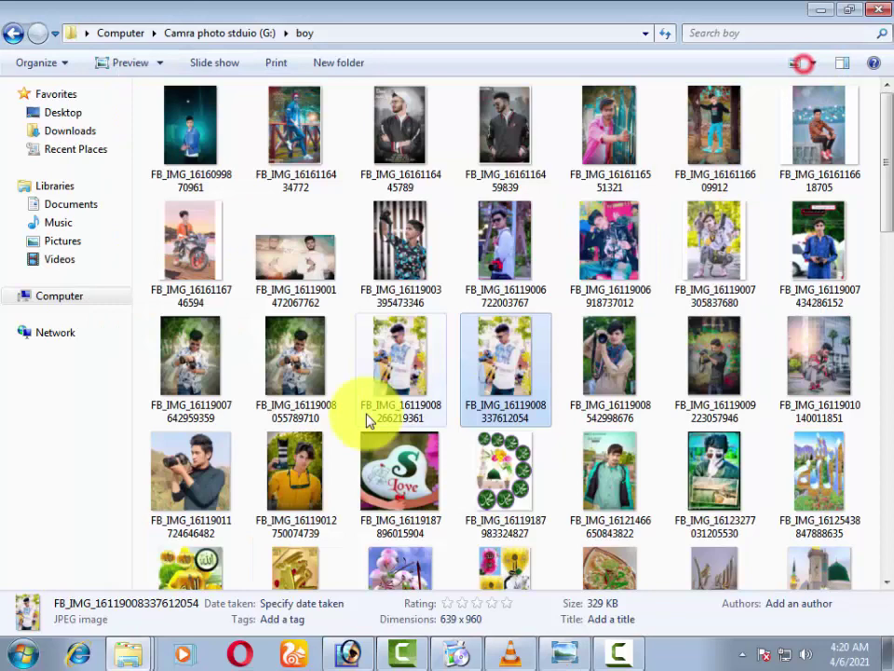
{"action": "double_click", "coordinate": [331, 456]}
{"action": "left_click", "coordinate": [804, 65]}
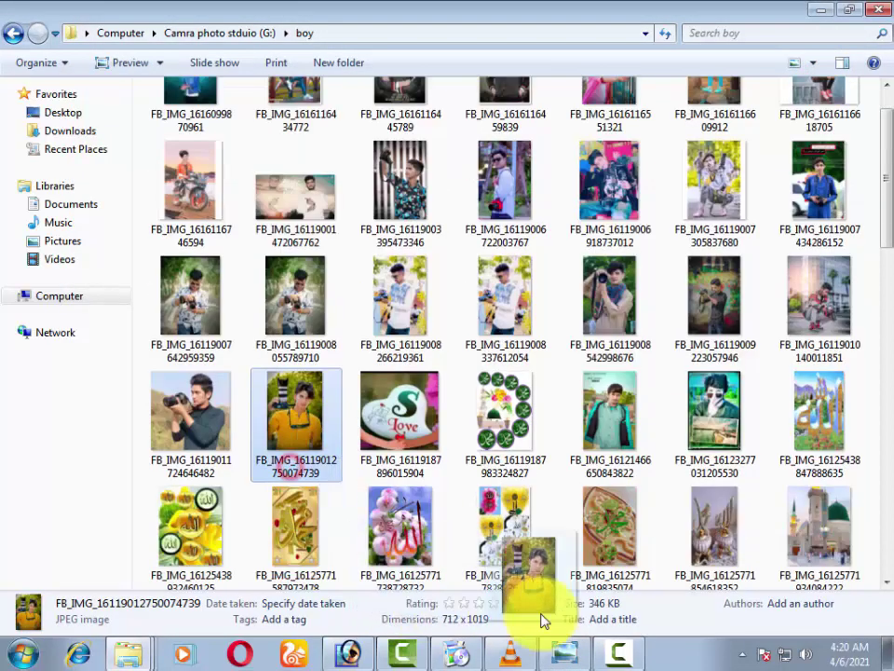
{"action": "left_click_drag", "start_coordinate": [290, 473], "coordinate": [348, 652]}
Set the foreground colour to a skin tone sampled from the boy's face
{"action": "key", "text": "ctrl+0"}
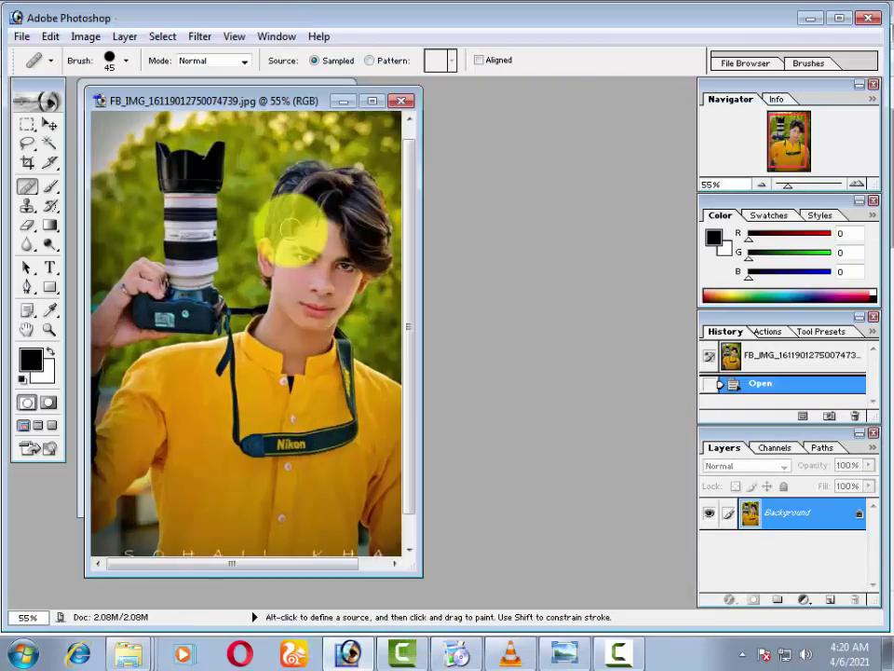
{"action": "left_click", "coordinate": [31, 359]}
{"action": "left_click_drag", "start_coordinate": [329, 249], "coordinate": [312, 301]}
{"action": "left_click", "coordinate": [288, 259]}
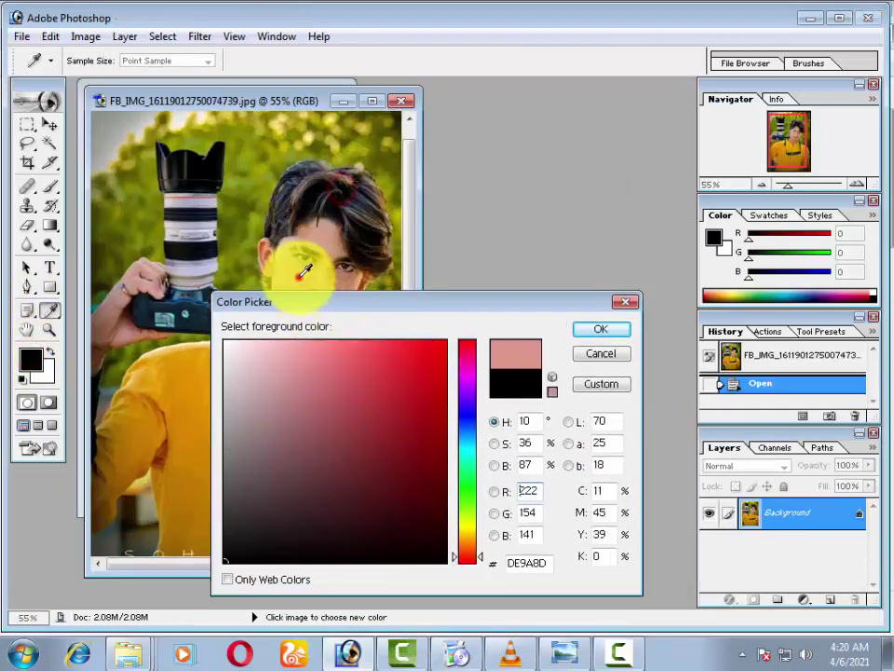
{"action": "left_click", "coordinate": [312, 234]}
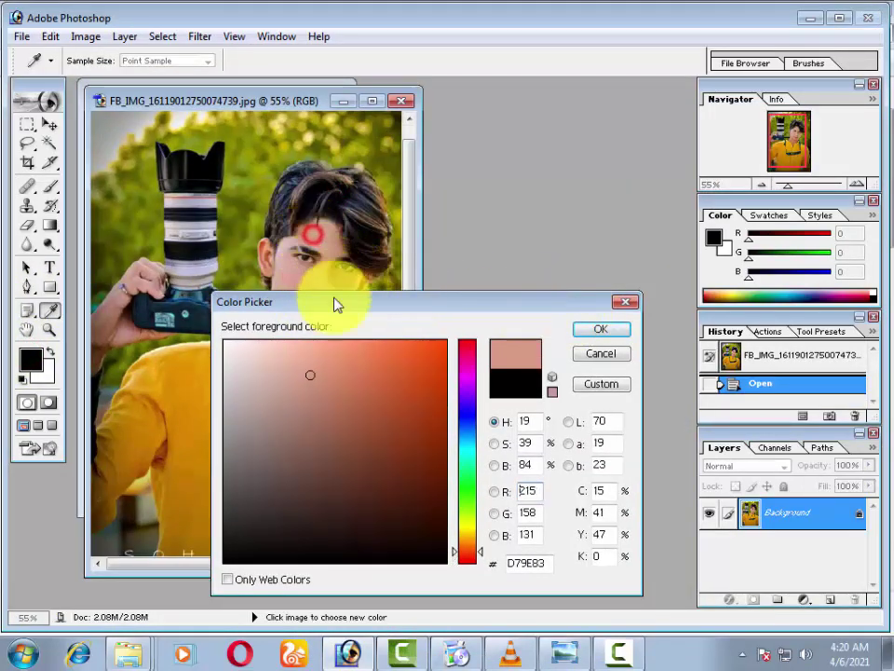
{"action": "left_click", "coordinate": [596, 329]}
{"action": "left_click", "coordinate": [349, 652]}
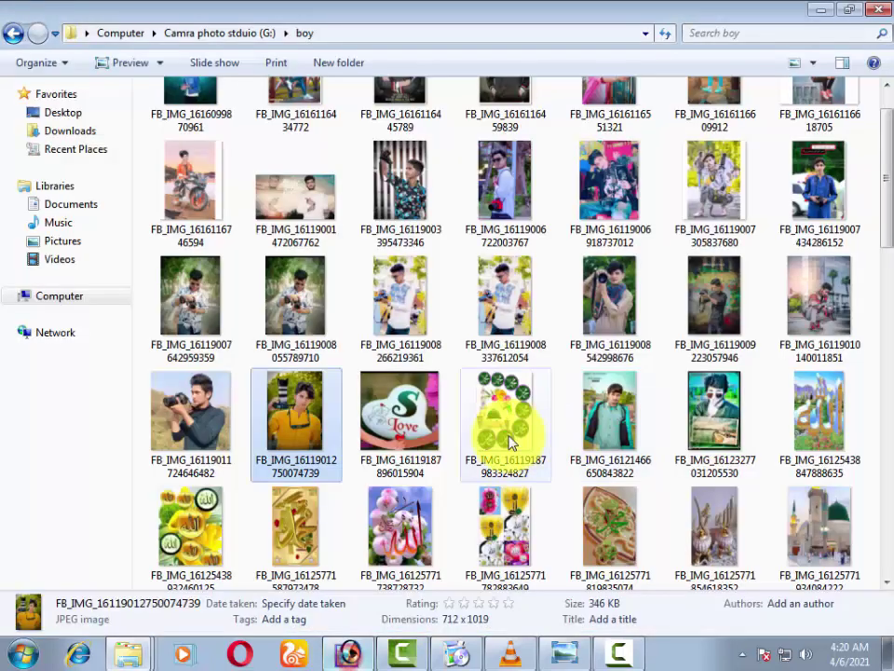
{"action": "double_click", "coordinate": [622, 422]}
{"action": "left_click", "coordinate": [798, 61]}
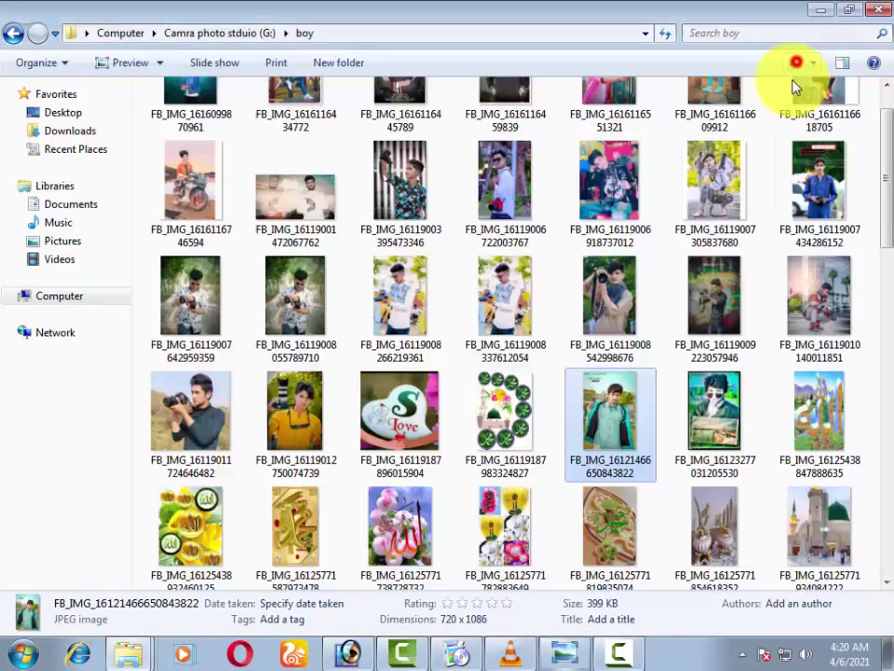
{"action": "mouse_move", "coordinate": [634, 389]}
{"action": "left_mouse_down"}
{"action": "mouse_move", "coordinate": [340, 664]}
{"action": "mouse_move", "coordinate": [349, 308]}
{"action": "left_mouse_up"}
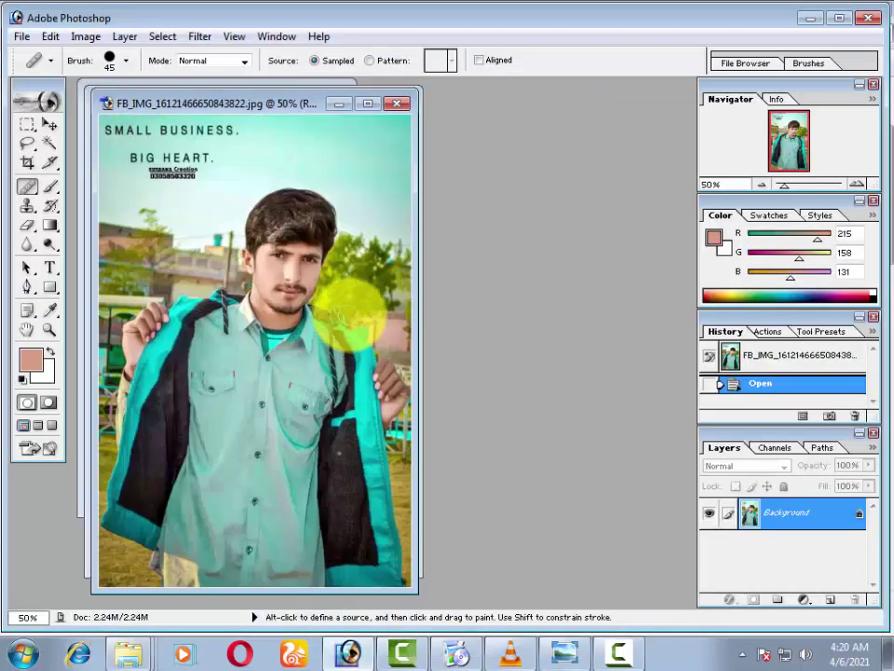
Sample a lighter skin tone (R239 G194 B173) as foreground and minimise the reference photo
{"action": "left_click", "coordinate": [31, 357]}
{"action": "left_click", "coordinate": [266, 255]}
{"action": "left_click", "coordinate": [600, 330]}
{"action": "key", "text": "j"}
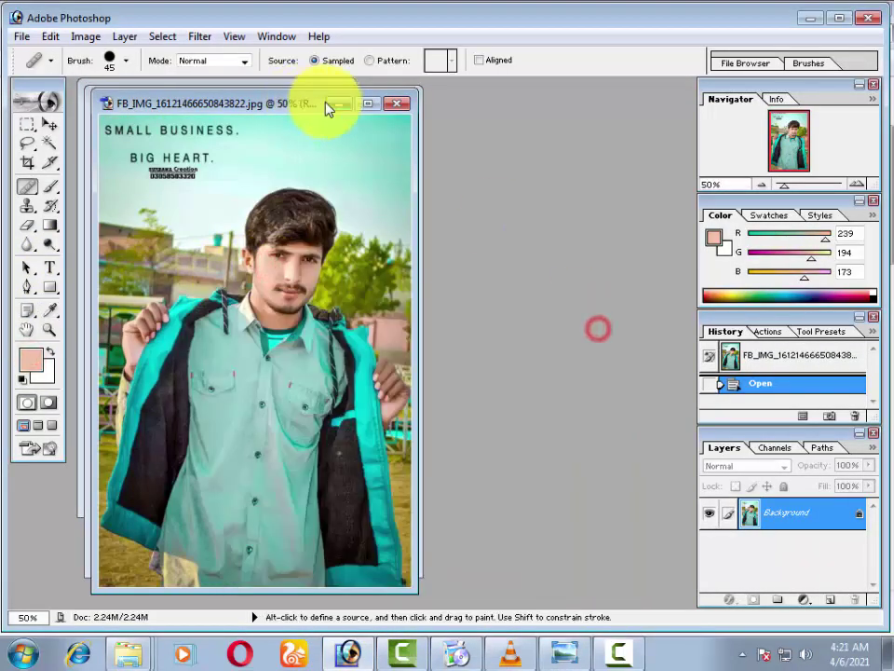
{"action": "left_click", "coordinate": [347, 104]}
Maximise IMG_5108.JPG, zoom to 50%, and centre the man's face
{"action": "left_click", "coordinate": [313, 104]}
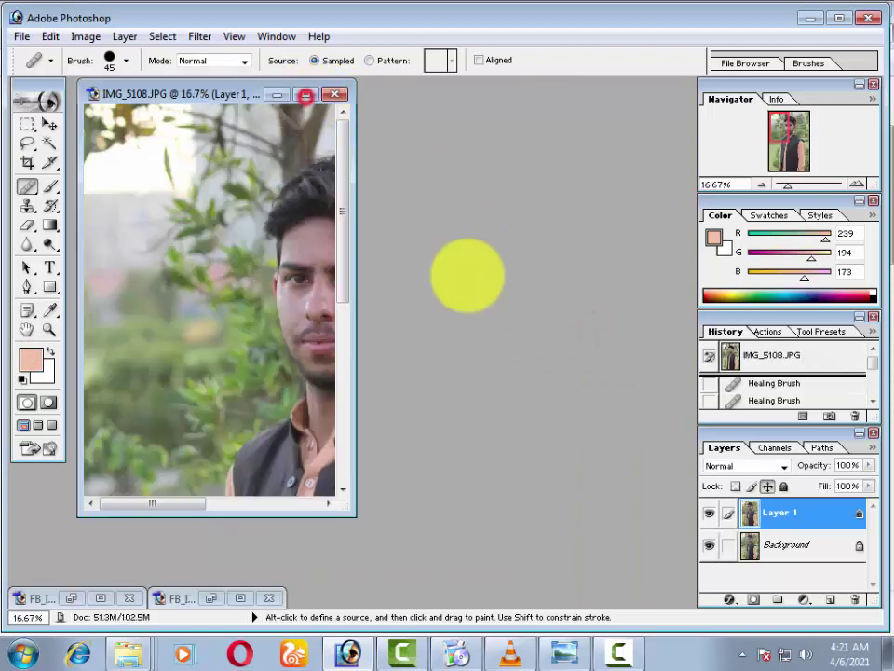
{"action": "scroll", "coordinate": [501, 296], "scroll_direction": "down", "scroll_amount": 3}
{"action": "key", "text": "ctrl+plus"}
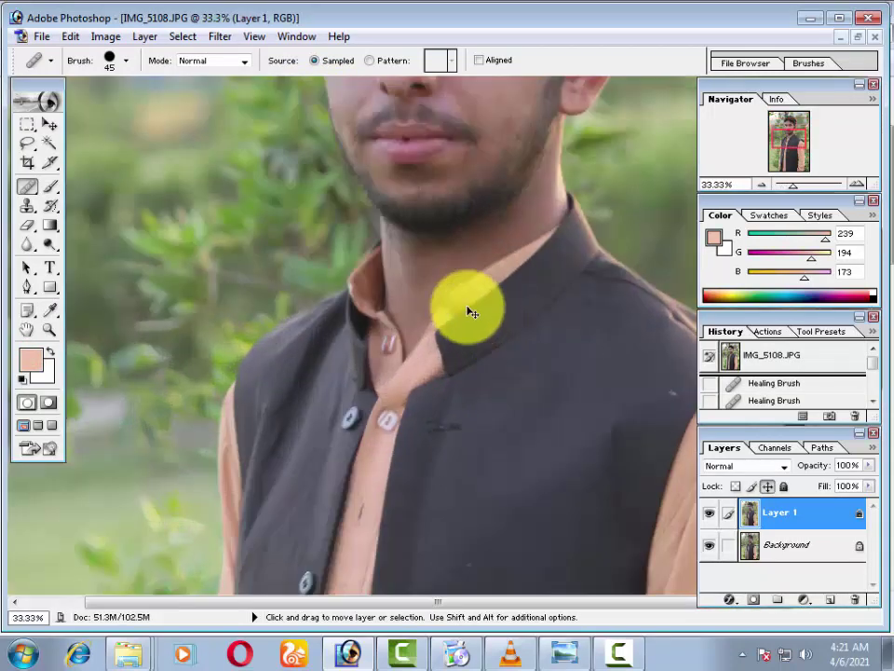
{"action": "key", "text": "ctrl+plus"}
{"action": "left_click", "coordinate": [509, 653]}
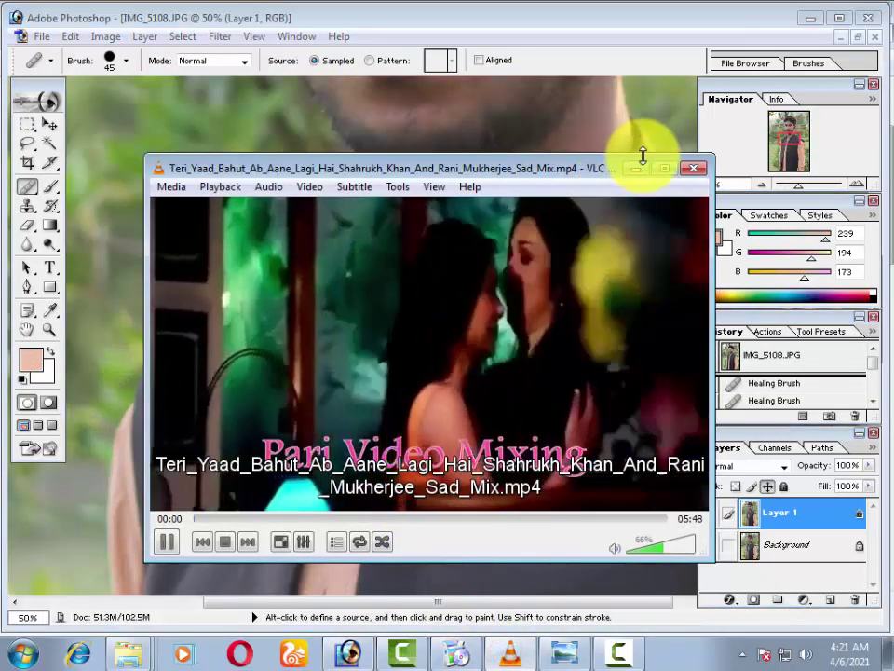
{"action": "key", "text": "alt+Tab"}
{"action": "left_click_drag", "start_coordinate": [405, 215], "coordinate": [392, 455]}
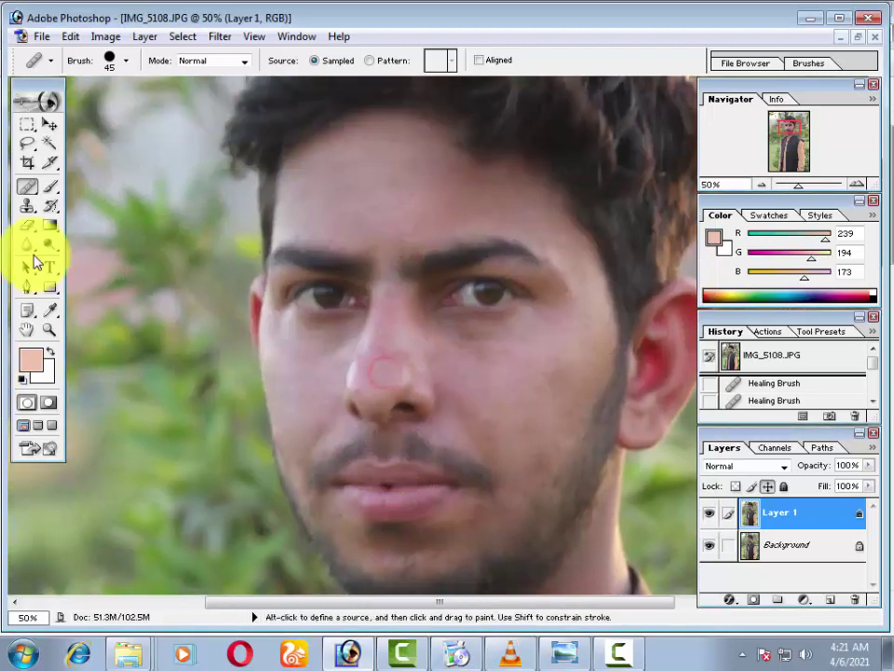
Lasso the forehead, then add the eye areas, cheeks, nose and chin to the selection
{"action": "left_click", "coordinate": [28, 144]}
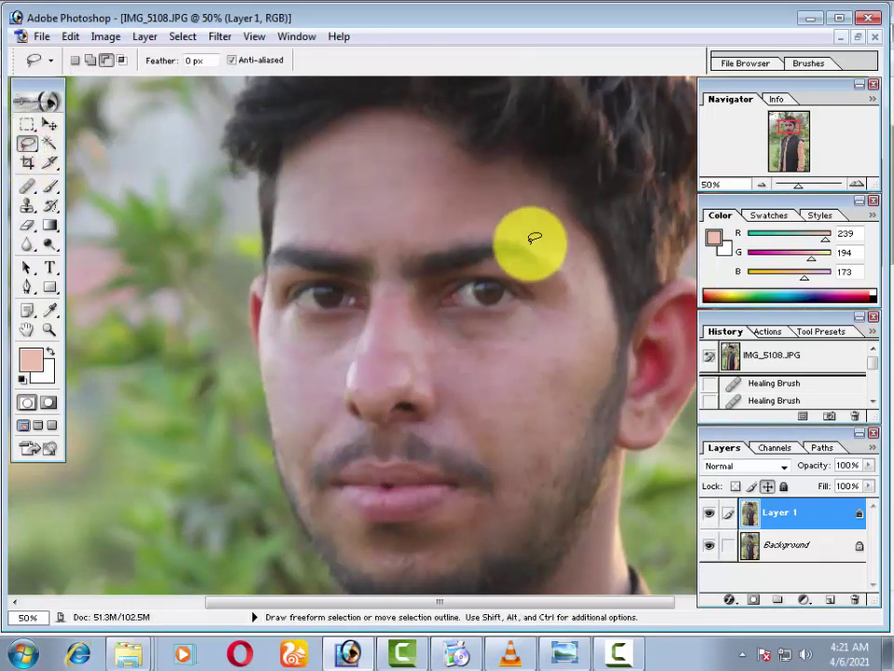
{"action": "mouse_move", "coordinate": [519, 213]}
{"action": "left_mouse_down"}
{"action": "mouse_move", "coordinate": [388, 241]}
{"action": "mouse_move", "coordinate": [328, 237]}
{"action": "mouse_move", "coordinate": [295, 156]}
{"action": "mouse_move", "coordinate": [395, 103]}
{"action": "mouse_move", "coordinate": [495, 149]}
{"action": "mouse_move", "coordinate": [562, 194]}
{"action": "mouse_move", "coordinate": [585, 262]}
{"action": "mouse_move", "coordinate": [482, 218]}
{"action": "mouse_move", "coordinate": [486, 225]}
{"action": "left_mouse_up"}
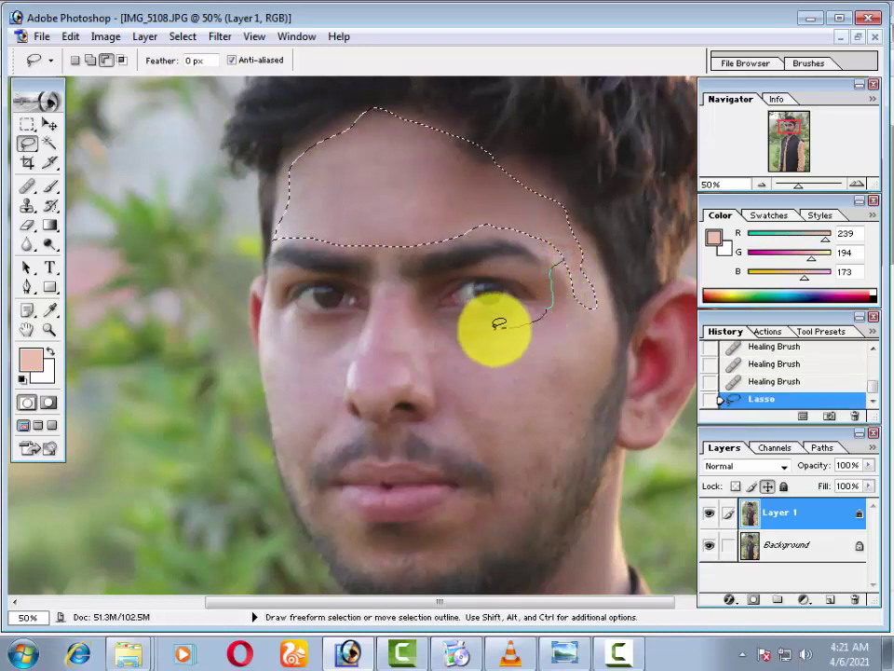
{"action": "mouse_move", "coordinate": [499, 323]}
{"action": "left_mouse_down"}
{"action": "mouse_move", "coordinate": [414, 255]}
{"action": "mouse_move", "coordinate": [365, 323]}
{"action": "mouse_move", "coordinate": [277, 316]}
{"action": "mouse_move", "coordinate": [394, 359]}
{"action": "mouse_move", "coordinate": [573, 319]}
{"action": "left_mouse_up"}
{"action": "left_click", "coordinate": [88, 63]}
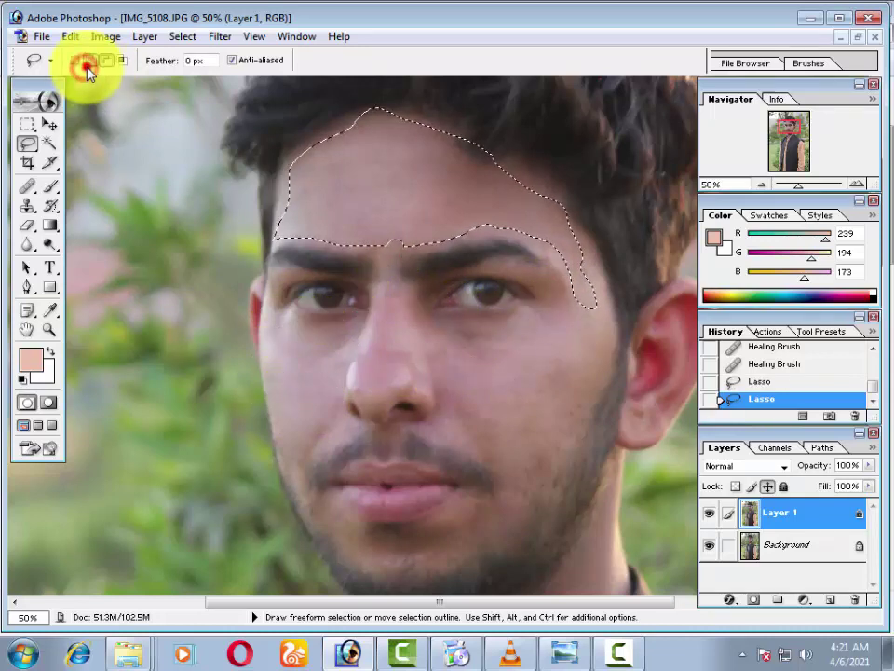
{"action": "mouse_move", "coordinate": [534, 242]}
{"action": "left_mouse_down"}
{"action": "mouse_move", "coordinate": [489, 319]}
{"action": "mouse_move", "coordinate": [400, 290]}
{"action": "mouse_move", "coordinate": [382, 271]}
{"action": "left_mouse_up"}
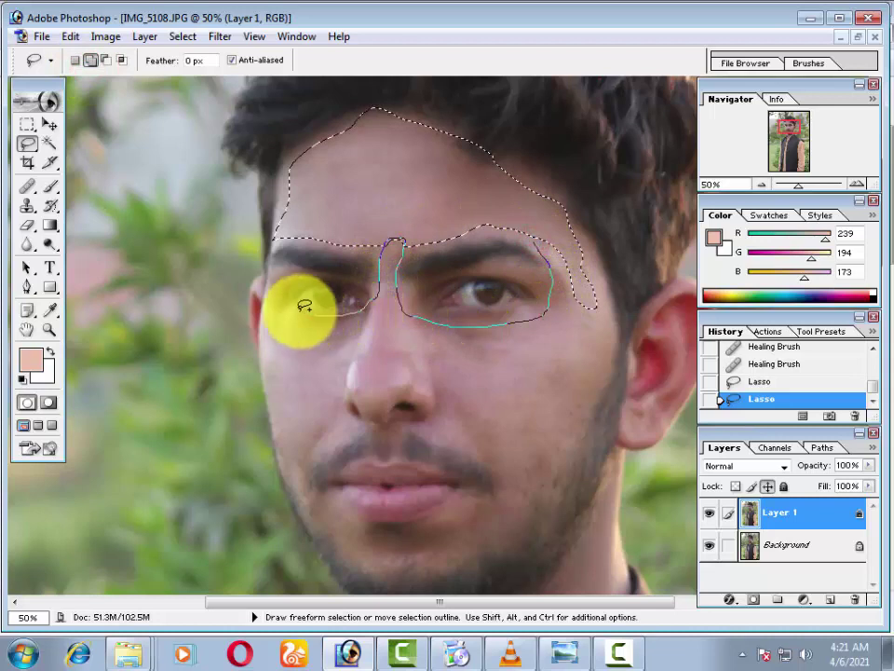
{"action": "left_click_drag", "start_coordinate": [259, 291], "coordinate": [277, 403]}
{"action": "mouse_move", "coordinate": [289, 458]}
{"action": "left_mouse_down"}
{"action": "mouse_move", "coordinate": [314, 516]}
{"action": "mouse_move", "coordinate": [393, 576]}
{"action": "mouse_move", "coordinate": [504, 575]}
{"action": "mouse_move", "coordinate": [487, 479]}
{"action": "mouse_move", "coordinate": [434, 509]}
{"action": "mouse_move", "coordinate": [359, 519]}
{"action": "mouse_move", "coordinate": [322, 449]}
{"action": "left_mouse_up"}
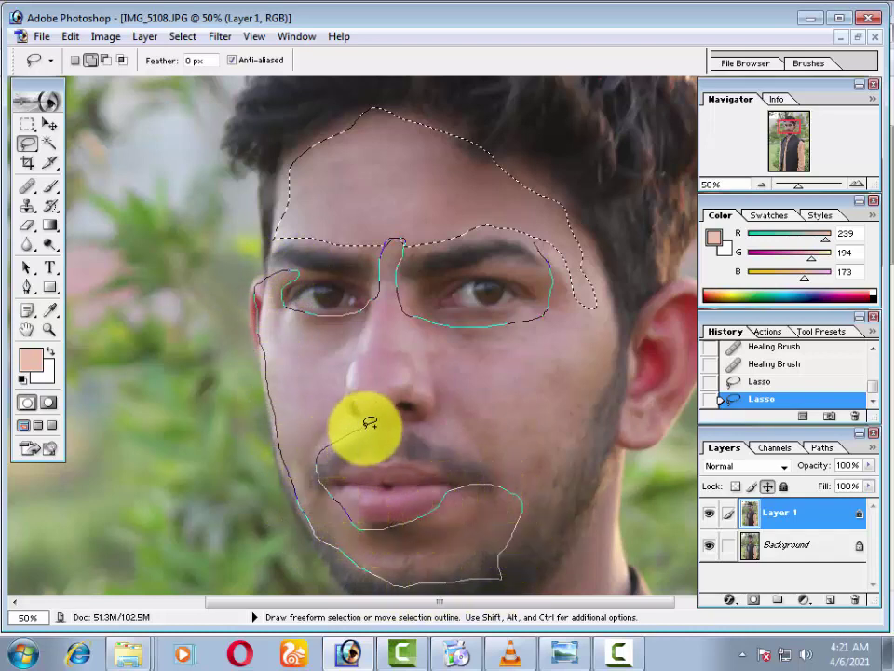
{"action": "mouse_move", "coordinate": [387, 372]}
{"action": "left_mouse_down"}
{"action": "mouse_move", "coordinate": [559, 365]}
{"action": "mouse_move", "coordinate": [599, 274]}
{"action": "mouse_move", "coordinate": [521, 229]}
{"action": "left_mouse_up"}
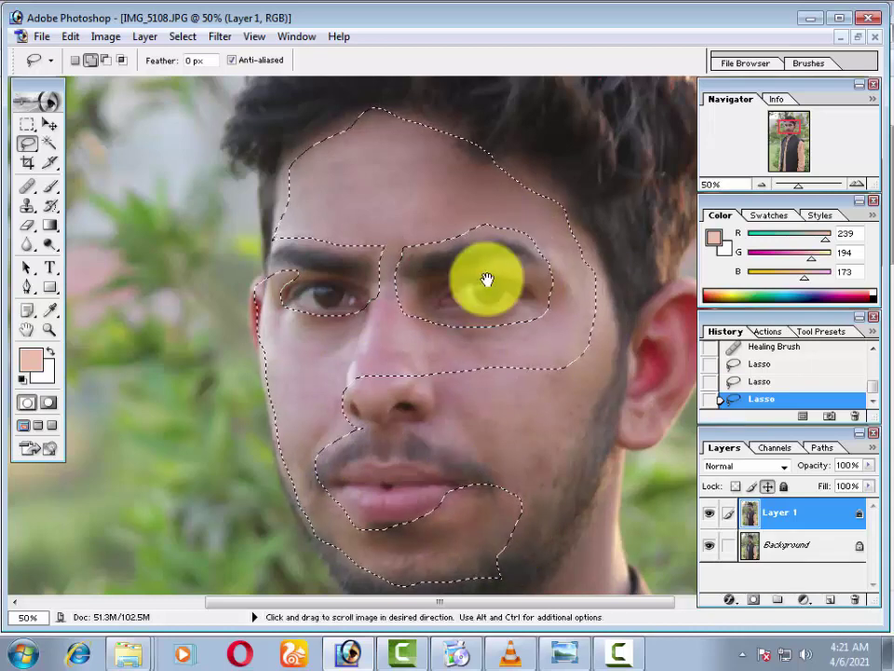
Add the skin beside the nose, jaw, ear and neck to the selection
{"action": "mouse_move", "coordinate": [331, 403]}
{"action": "left_mouse_down"}
{"action": "mouse_move", "coordinate": [459, 428]}
{"action": "mouse_move", "coordinate": [499, 529]}
{"action": "mouse_move", "coordinate": [595, 380]}
{"action": "mouse_move", "coordinate": [607, 277]}
{"action": "mouse_move", "coordinate": [506, 261]}
{"action": "mouse_move", "coordinate": [447, 378]}
{"action": "mouse_move", "coordinate": [402, 371]}
{"action": "mouse_move", "coordinate": [515, 255]}
{"action": "mouse_move", "coordinate": [548, 194]}
{"action": "mouse_move", "coordinate": [601, 185]}
{"action": "mouse_move", "coordinate": [605, 241]}
{"action": "mouse_move", "coordinate": [565, 322]}
{"action": "mouse_move", "coordinate": [526, 246]}
{"action": "mouse_move", "coordinate": [500, 393]}
{"action": "mouse_move", "coordinate": [529, 295]}
{"action": "mouse_move", "coordinate": [564, 235]}
{"action": "mouse_move", "coordinate": [489, 355]}
{"action": "mouse_move", "coordinate": [299, 395]}
{"action": "mouse_move", "coordinate": [298, 456]}
{"action": "mouse_move", "coordinate": [325, 585]}
{"action": "mouse_move", "coordinate": [393, 494]}
{"action": "mouse_move", "coordinate": [553, 396]}
{"action": "left_mouse_up"}
{"action": "key", "text": "space"}
{"action": "key", "text": "space"}
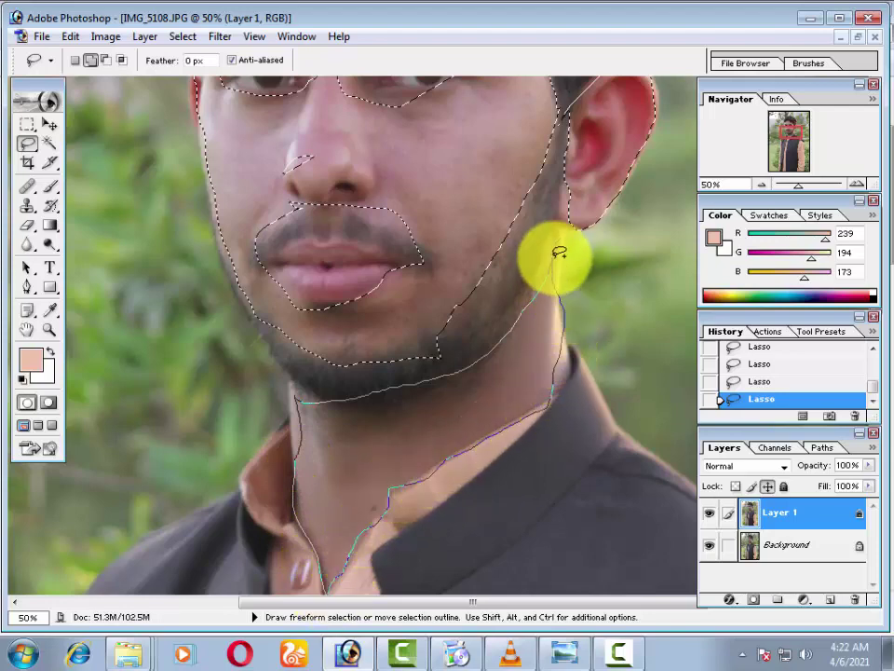
{"action": "mouse_move", "coordinate": [559, 251]}
{"action": "left_mouse_down"}
{"action": "mouse_move", "coordinate": [563, 240]}
{"action": "mouse_move", "coordinate": [473, 359]}
{"action": "mouse_move", "coordinate": [533, 419]}
{"action": "left_mouse_up"}
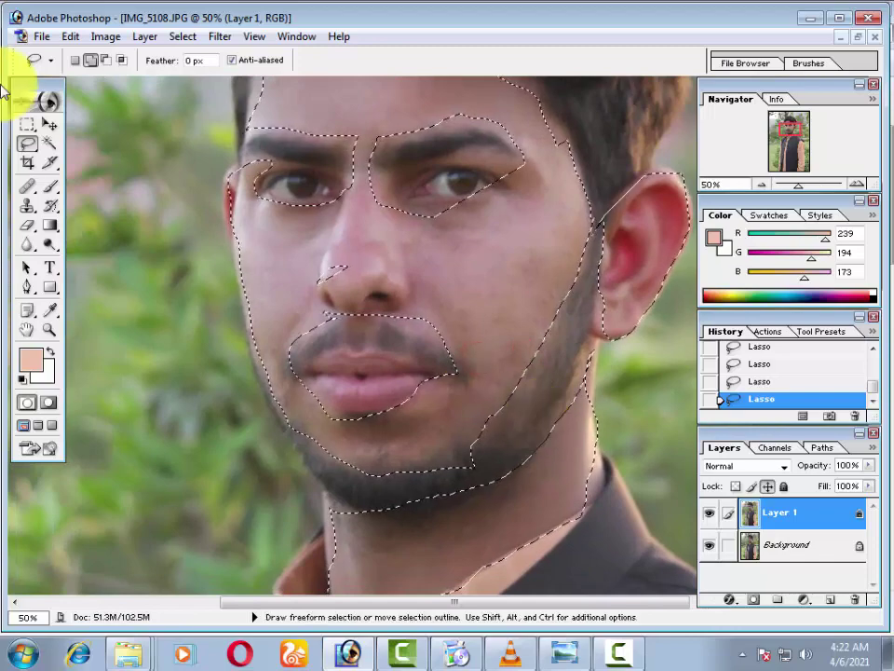
Subtract the eyes, eyebrows, nostrils and lips, then zoom out to 25%
{"action": "left_click", "coordinate": [105, 60]}
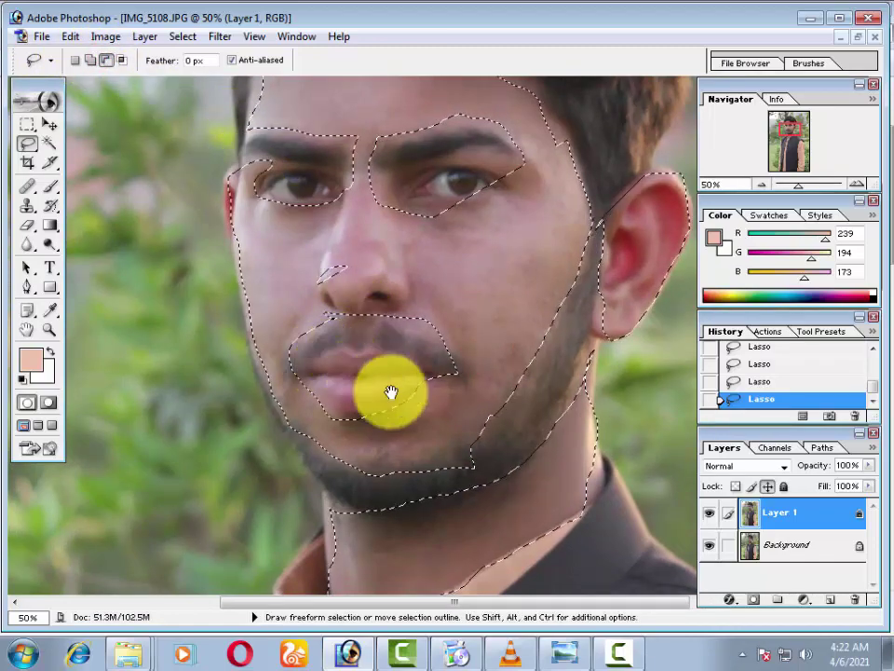
{"action": "left_click_drag", "start_coordinate": [390, 391], "coordinate": [381, 289]}
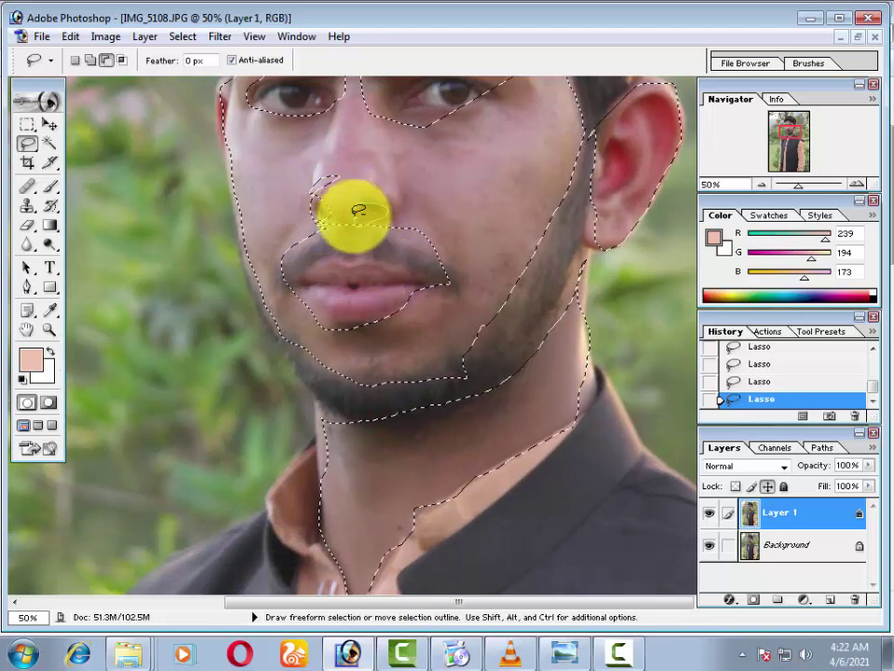
{"action": "left_click", "coordinate": [88, 60]}
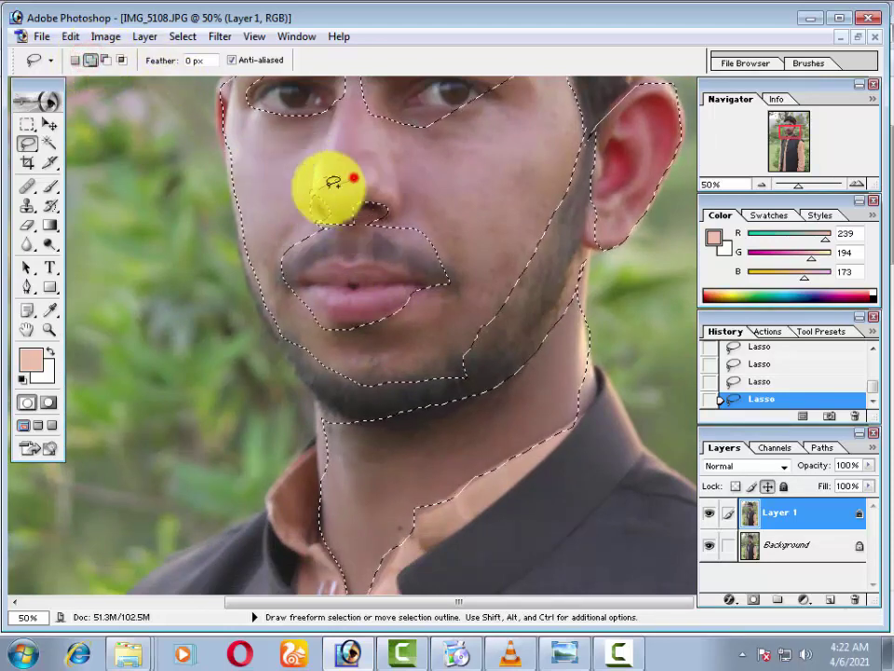
{"action": "key", "text": "space"}
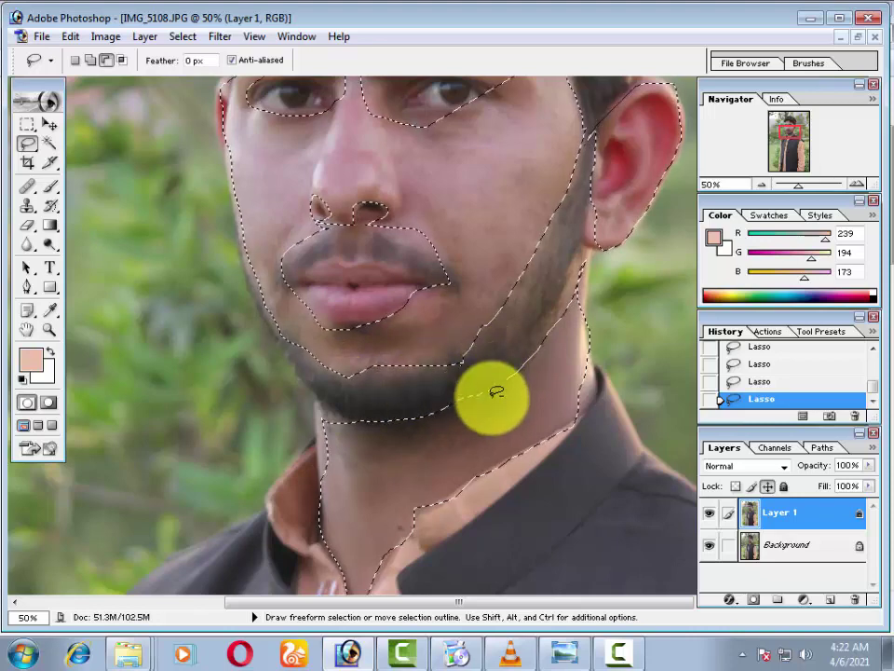
{"action": "key", "text": "ctrl+minus"}
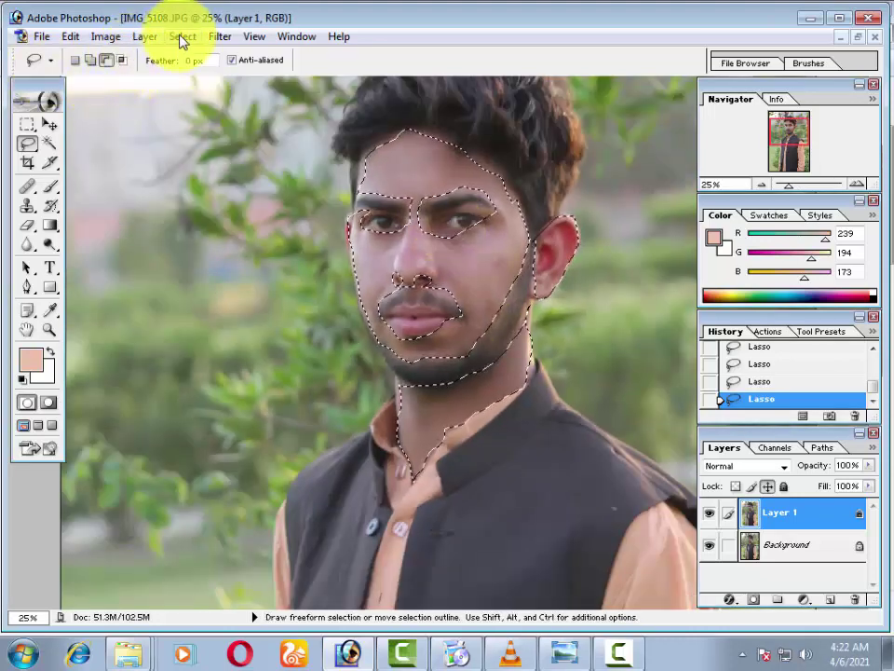
Apply Imagenomic Noiseware Professional, then Portraiture, to the selected skin
{"action": "left_click", "coordinate": [220, 36]}
{"action": "left_click", "coordinate": [489, 423]}
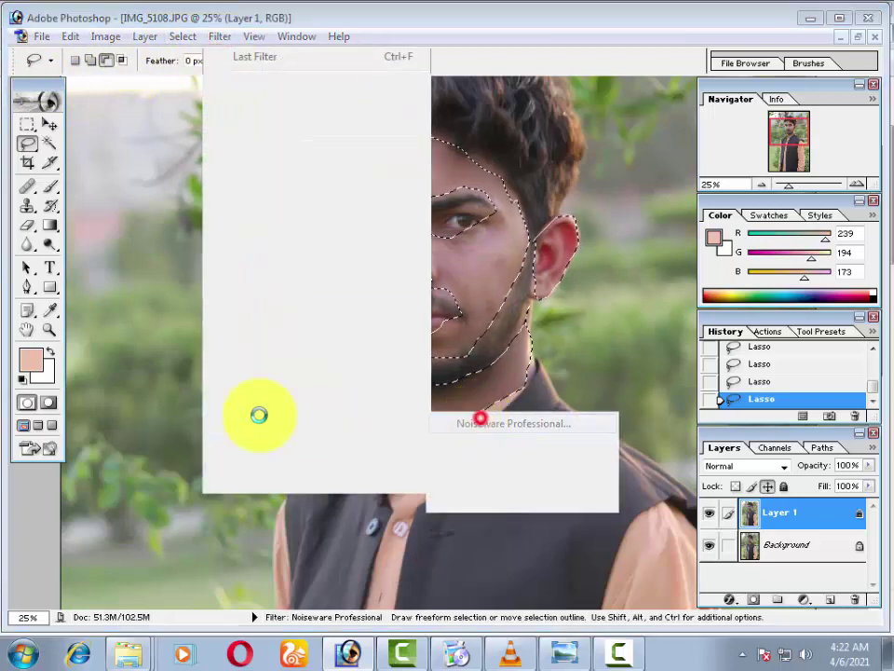
{"action": "key", "text": "Return"}
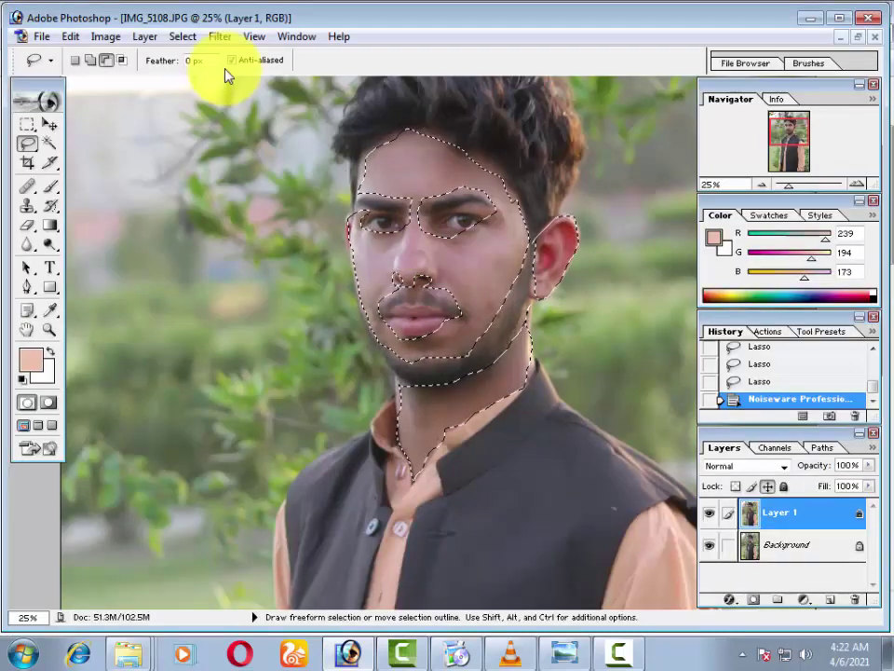
{"action": "left_click", "coordinate": [220, 37]}
{"action": "mouse_move", "coordinate": [262, 422]}
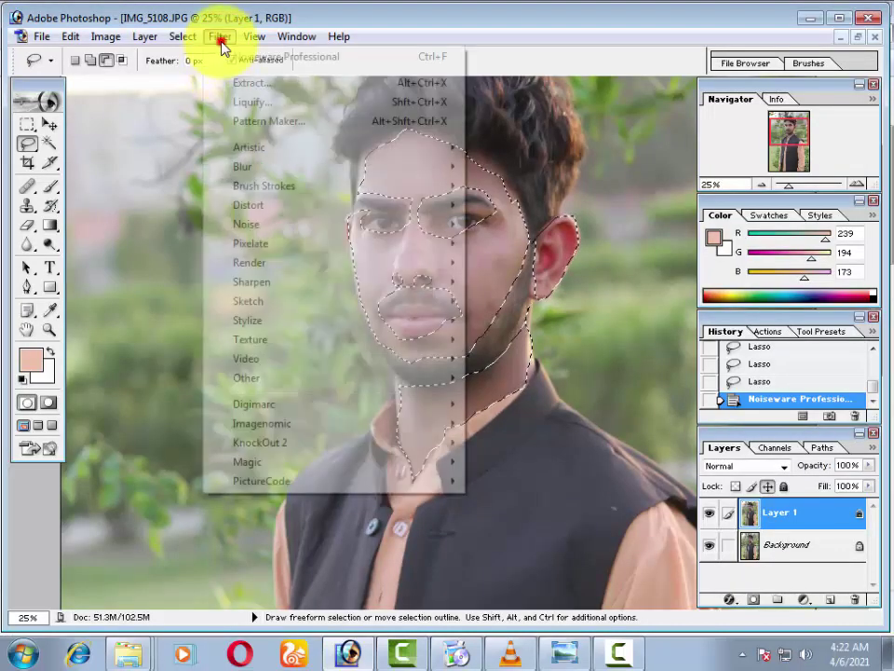
{"action": "left_click", "coordinate": [518, 444]}
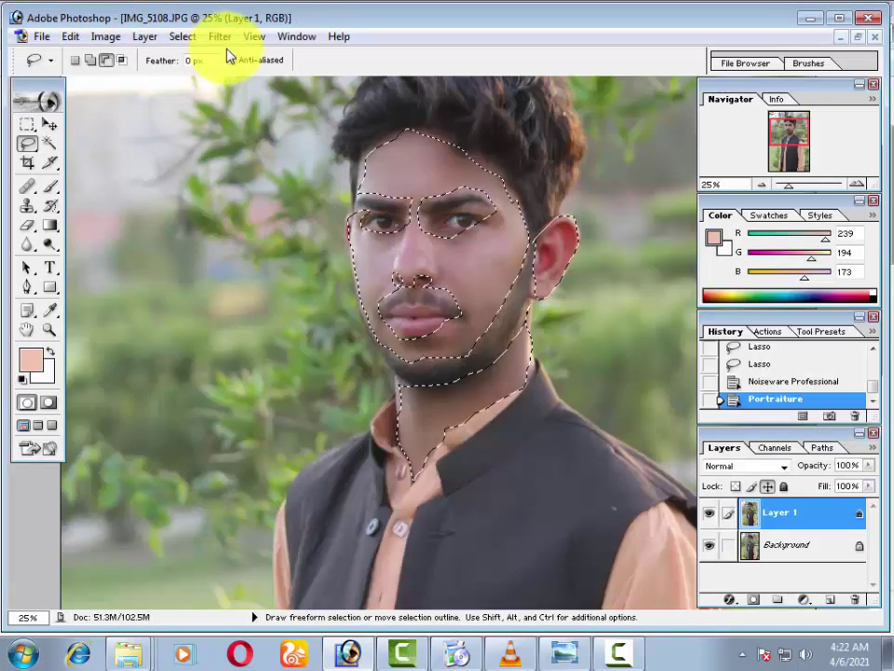
{"action": "left_click", "coordinate": [219, 36]}
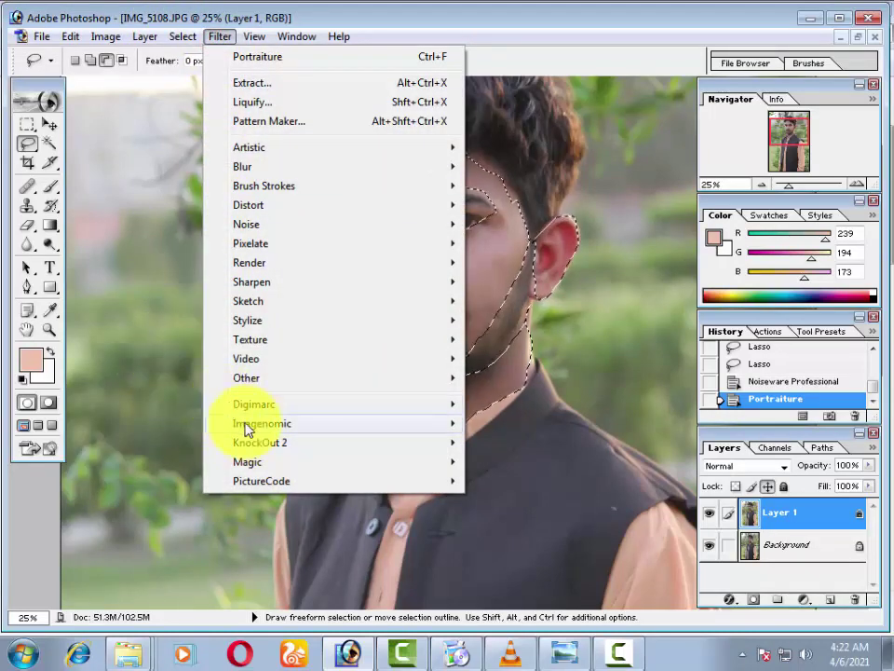
Apply a second Portraiture pass and deselect
{"action": "mouse_move", "coordinate": [262, 423]}
{"action": "left_click", "coordinate": [590, 479]}
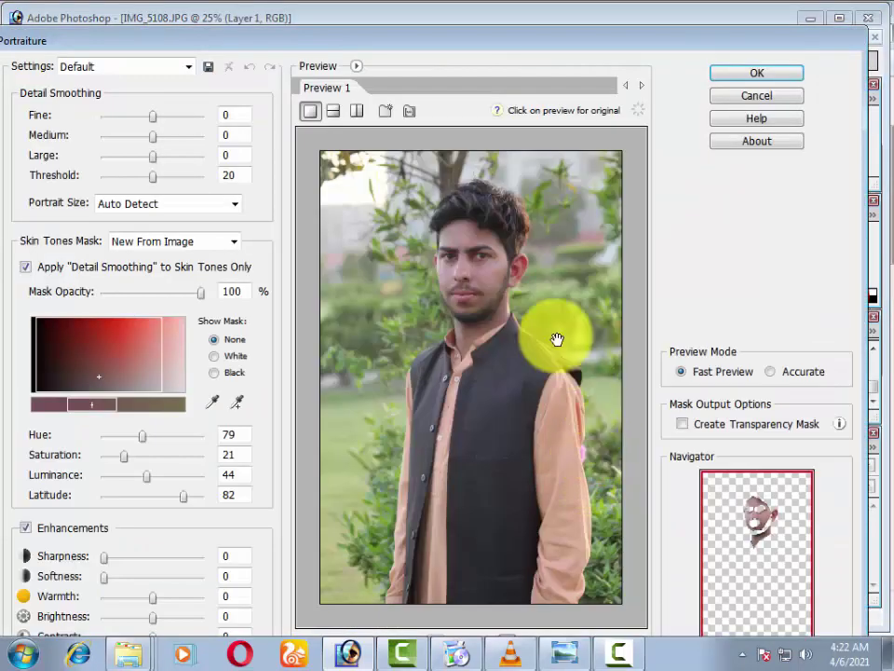
{"action": "key", "text": "Return"}
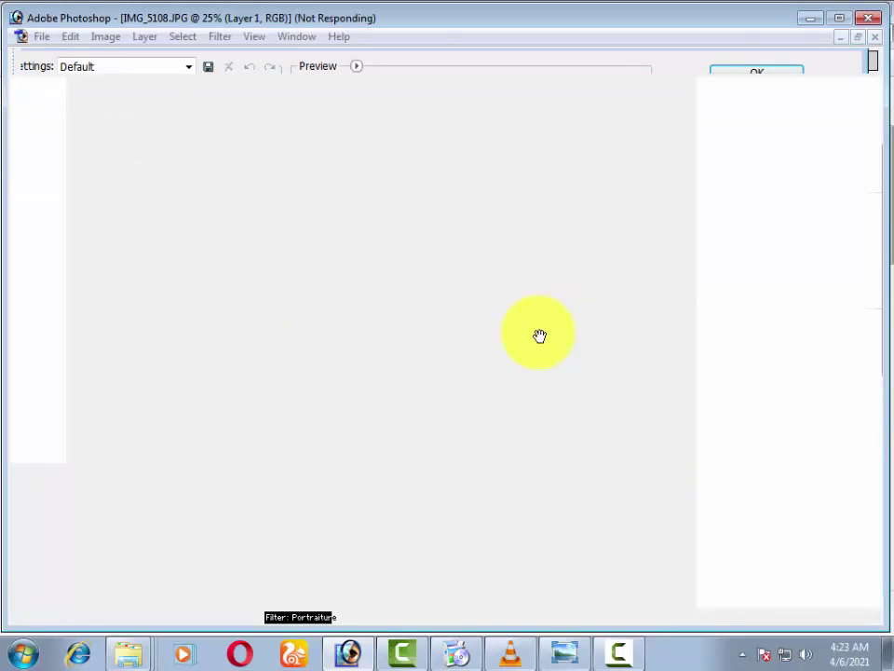
{"action": "key", "text": "ctrl+d"}
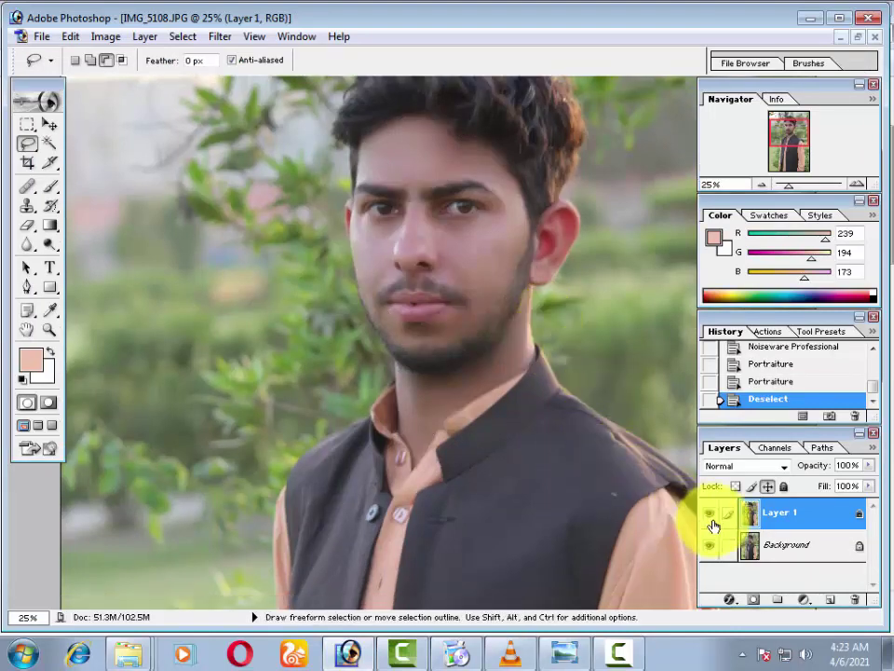
Zoom to 66.7% and toggle Layer 1's visibility to compare before and after
{"action": "key", "text": "ctrl+plus"}
{"action": "key", "text": "ctrl+plus"}
{"action": "key", "text": "ctrl+plus"}
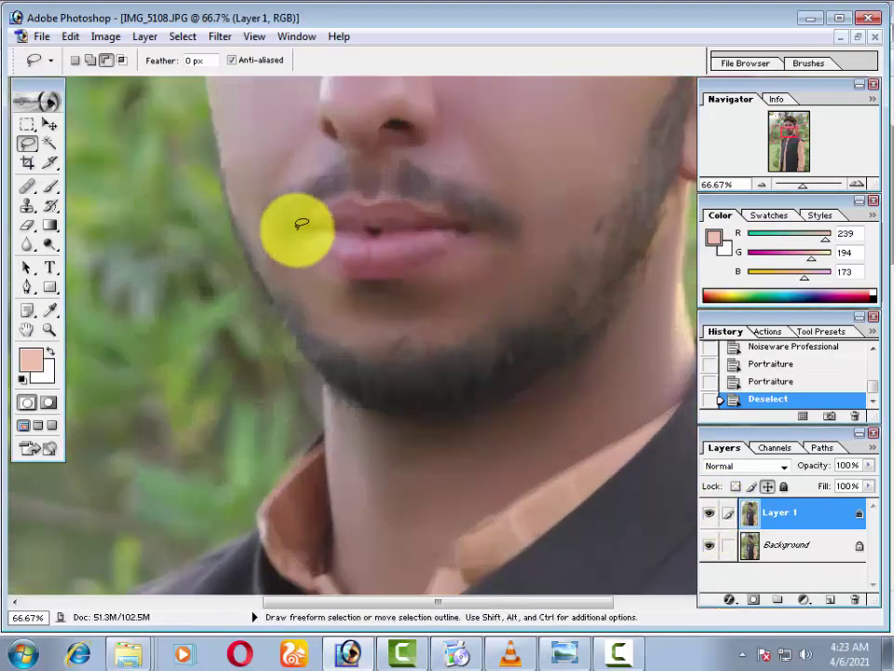
{"action": "left_click_drag", "start_coordinate": [296, 225], "coordinate": [192, 505]}
{"action": "left_click", "coordinate": [709, 514]}
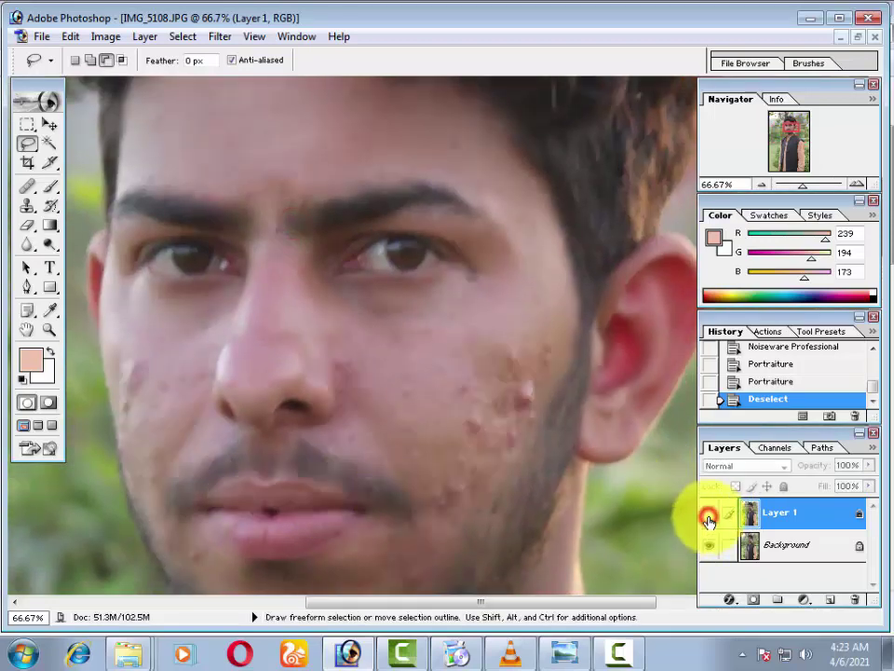
{"action": "left_click", "coordinate": [709, 514]}
{"action": "left_click", "coordinate": [709, 514]}
{"action": "left_click", "coordinate": [709, 514]}
{"action": "left_click", "coordinate": [709, 514]}
{"action": "left_click", "coordinate": [709, 514]}
{"action": "left_click", "coordinate": [709, 514]}
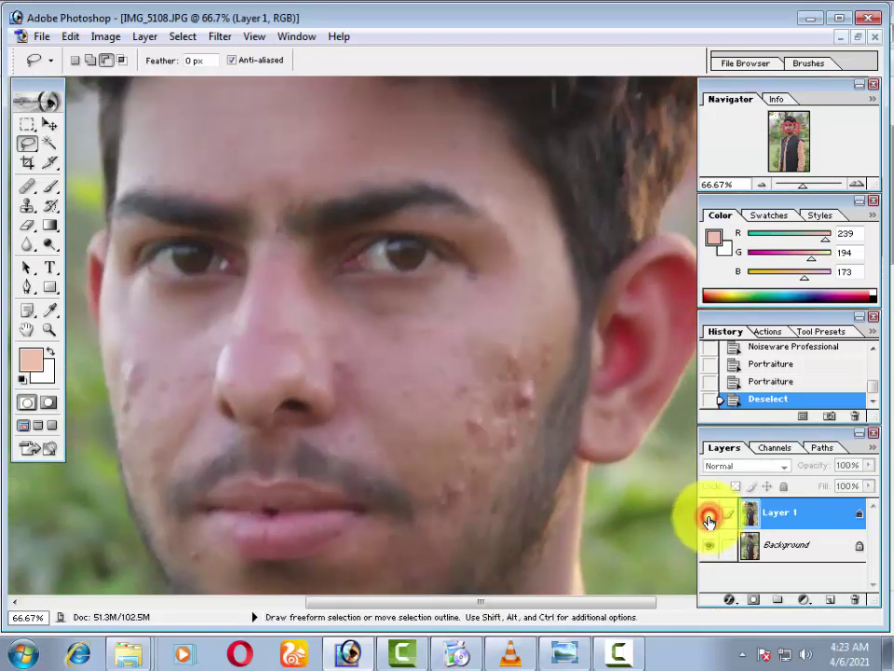
{"action": "left_click", "coordinate": [709, 514]}
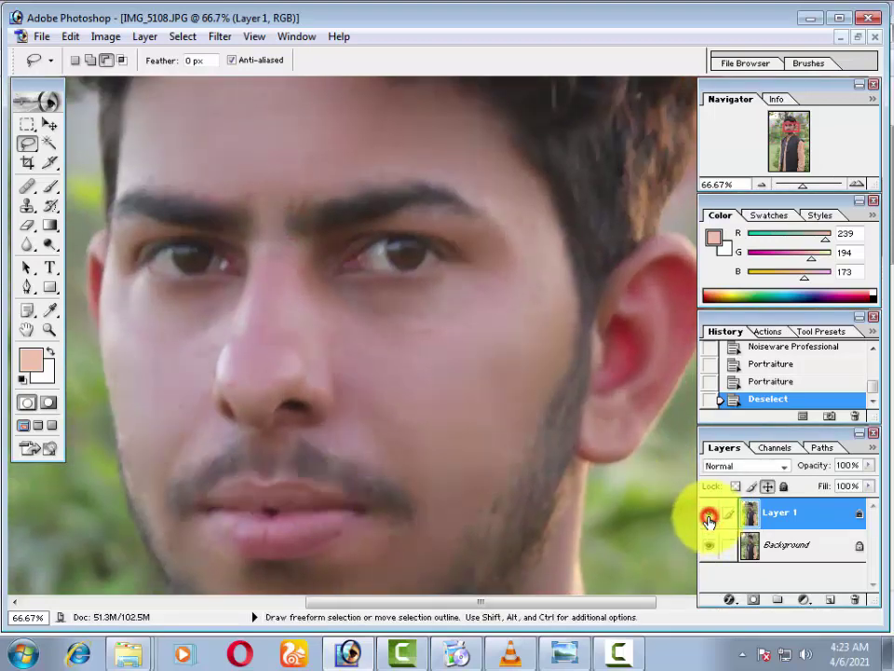
{"action": "left_click", "coordinate": [50, 187]}
Add a new layer and set up an 80%-opacity soft brush enlarged to 97 px
{"action": "left_click", "coordinate": [829, 599]}
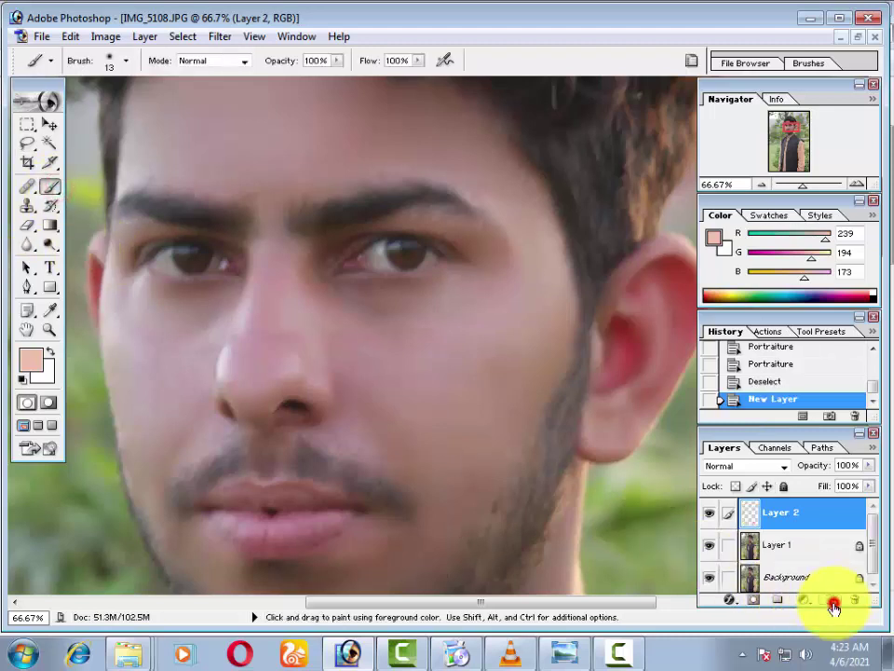
{"action": "key", "text": "ctrl+minus"}
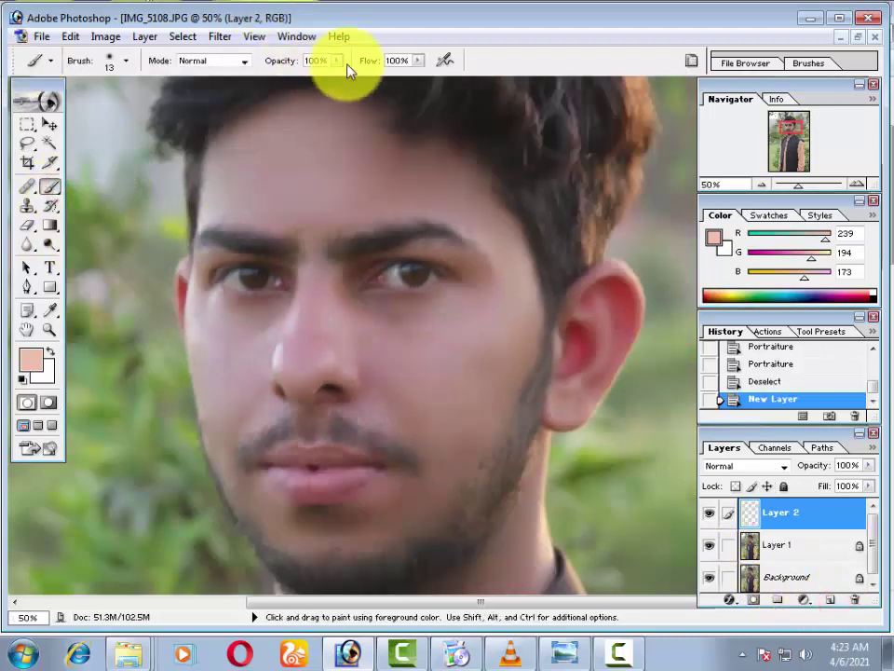
{"action": "left_click_drag", "start_coordinate": [338, 84], "coordinate": [326, 82]}
{"action": "right_click", "coordinate": [288, 219]}
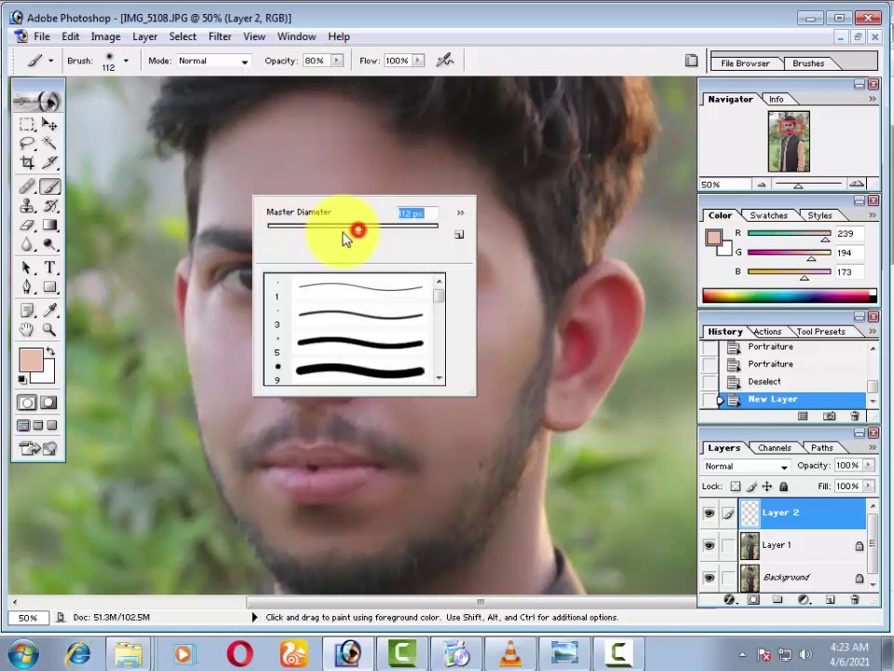
{"action": "scroll", "coordinate": [329, 359], "scroll_direction": "down", "scroll_amount": 3}
{"action": "scroll", "coordinate": [330, 359], "scroll_direction": "down", "scroll_amount": 3}
{"action": "double_click", "coordinate": [329, 355]}
{"action": "right_click", "coordinate": [321, 191]}
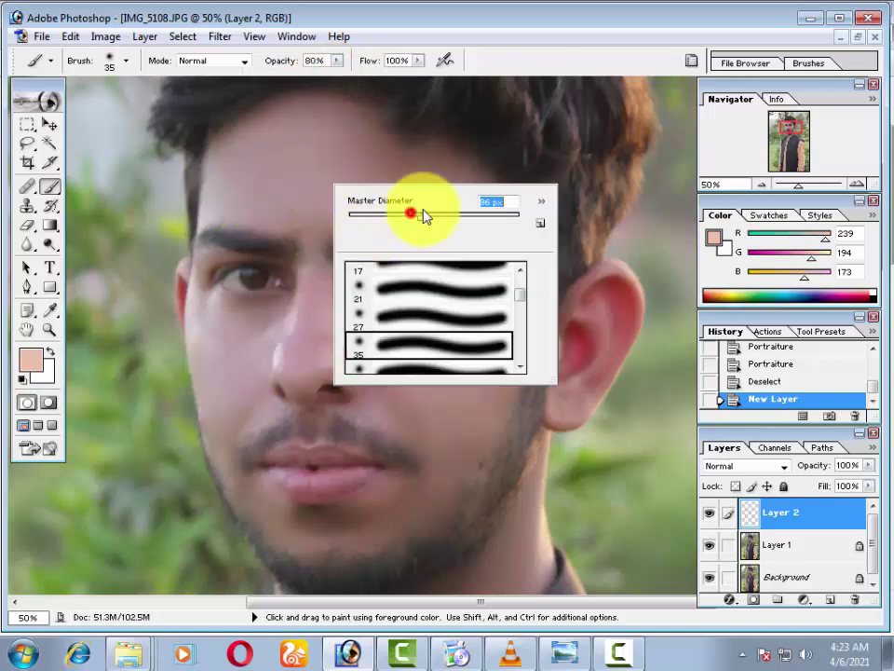
{"action": "left_click_drag", "start_coordinate": [424, 216], "coordinate": [430, 216]}
{"action": "left_click", "coordinate": [219, 182]}
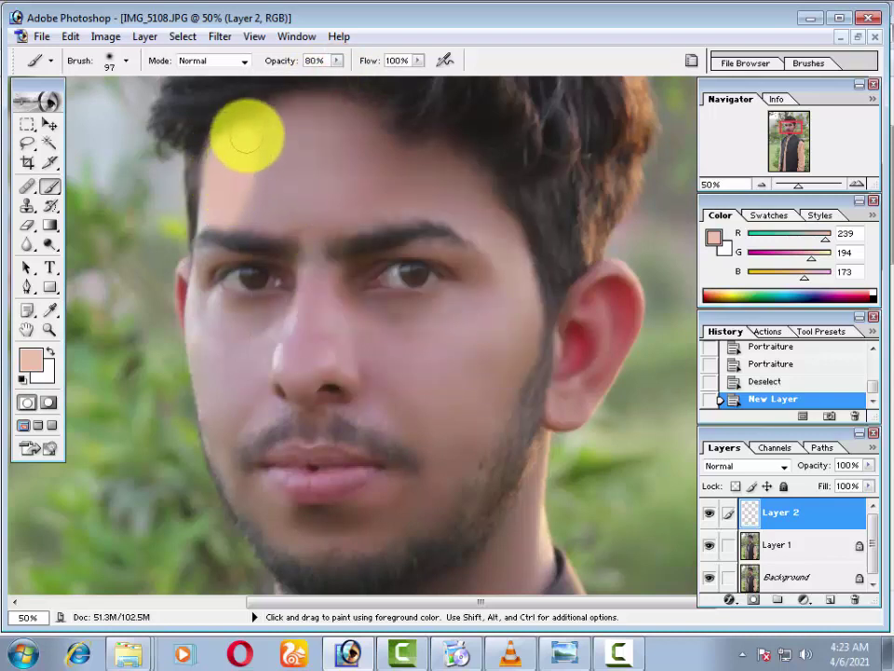
Paint skin tone over the forehead, right cheek and jaw, grey cheek patch and left cheek
{"action": "mouse_move", "coordinate": [246, 138]}
{"action": "left_mouse_down"}
{"action": "mouse_move", "coordinate": [347, 130]}
{"action": "mouse_move", "coordinate": [280, 129]}
{"action": "mouse_move", "coordinate": [364, 176]}
{"action": "mouse_move", "coordinate": [265, 206]}
{"action": "mouse_move", "coordinate": [358, 194]}
{"action": "mouse_move", "coordinate": [405, 156]}
{"action": "mouse_move", "coordinate": [449, 186]}
{"action": "mouse_move", "coordinate": [398, 197]}
{"action": "mouse_move", "coordinate": [471, 206]}
{"action": "mouse_move", "coordinate": [503, 250]}
{"action": "left_mouse_up"}
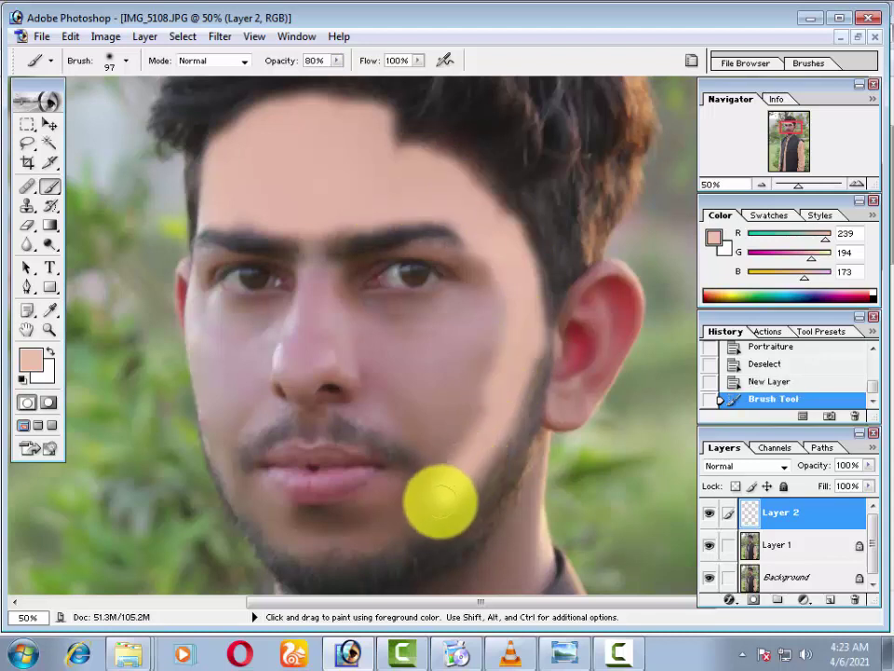
{"action": "mouse_move", "coordinate": [441, 501]}
{"action": "left_mouse_down"}
{"action": "mouse_move", "coordinate": [508, 383]}
{"action": "mouse_move", "coordinate": [489, 395]}
{"action": "mouse_move", "coordinate": [494, 339]}
{"action": "mouse_move", "coordinate": [482, 266]}
{"action": "left_mouse_up"}
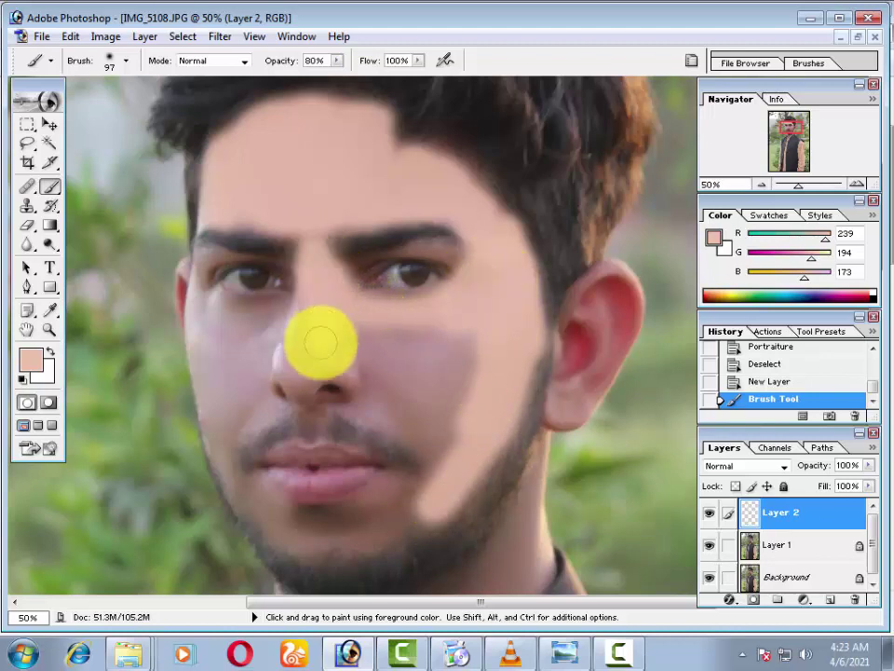
{"action": "mouse_move", "coordinate": [319, 344]}
{"action": "left_mouse_down"}
{"action": "mouse_move", "coordinate": [339, 329]}
{"action": "mouse_move", "coordinate": [373, 369]}
{"action": "mouse_move", "coordinate": [415, 389]}
{"action": "mouse_move", "coordinate": [373, 398]}
{"action": "mouse_move", "coordinate": [427, 444]}
{"action": "mouse_move", "coordinate": [439, 377]}
{"action": "mouse_move", "coordinate": [457, 351]}
{"action": "mouse_move", "coordinate": [402, 323]}
{"action": "mouse_move", "coordinate": [406, 406]}
{"action": "mouse_move", "coordinate": [421, 344]}
{"action": "mouse_move", "coordinate": [325, 333]}
{"action": "left_mouse_up"}
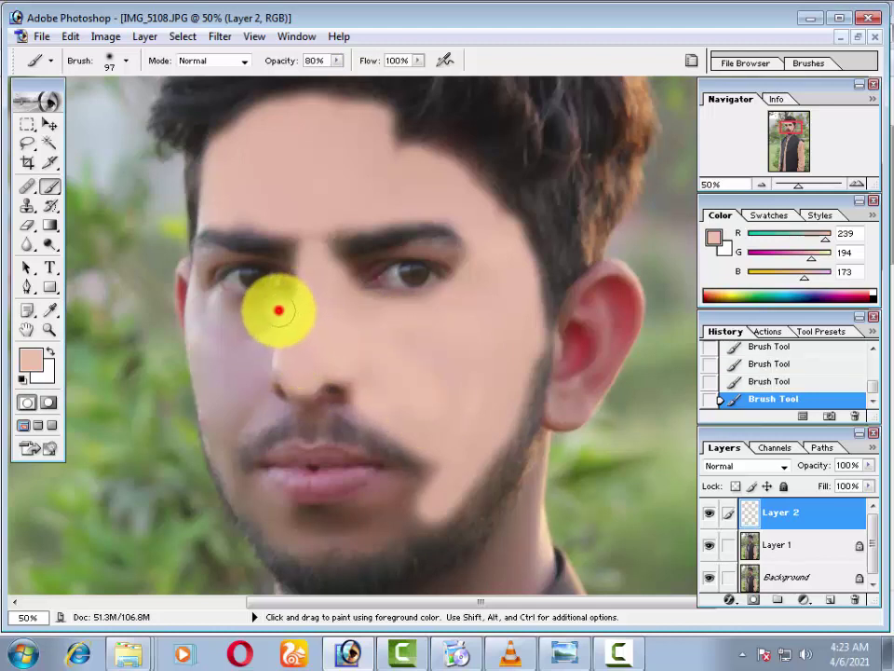
{"action": "mouse_move", "coordinate": [279, 310]}
{"action": "left_mouse_down"}
{"action": "mouse_move", "coordinate": [209, 344]}
{"action": "mouse_move", "coordinate": [261, 375]}
{"action": "left_mouse_up"}
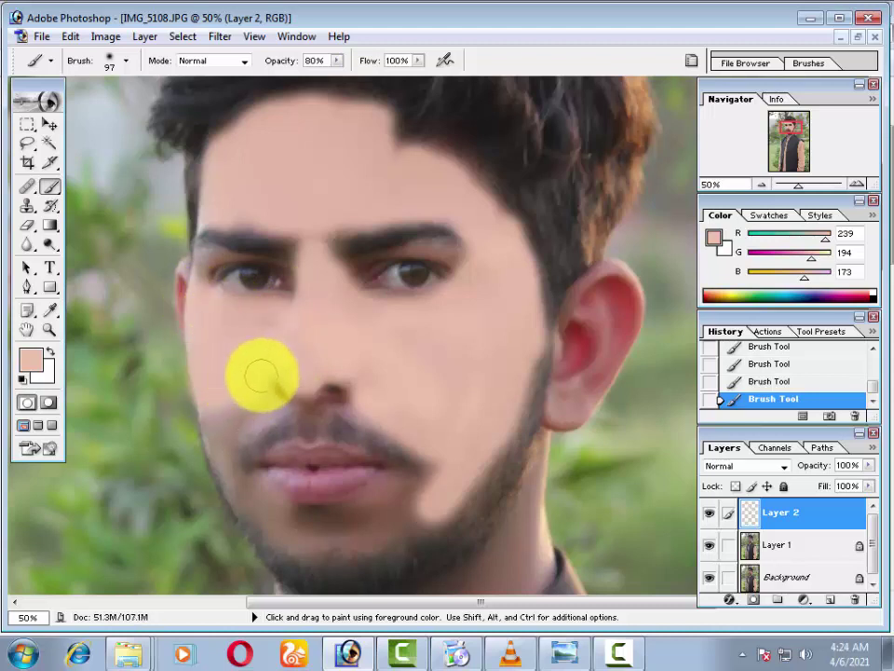
{"action": "left_click", "coordinate": [223, 354]}
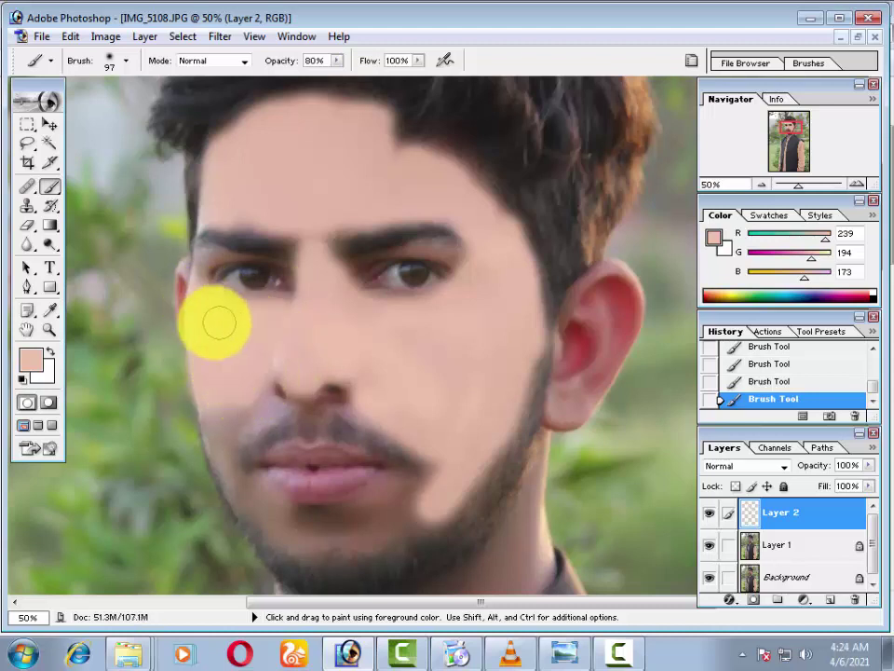
{"action": "key", "text": "ctrl+plus"}
{"action": "key", "text": "ctrl+plus"}
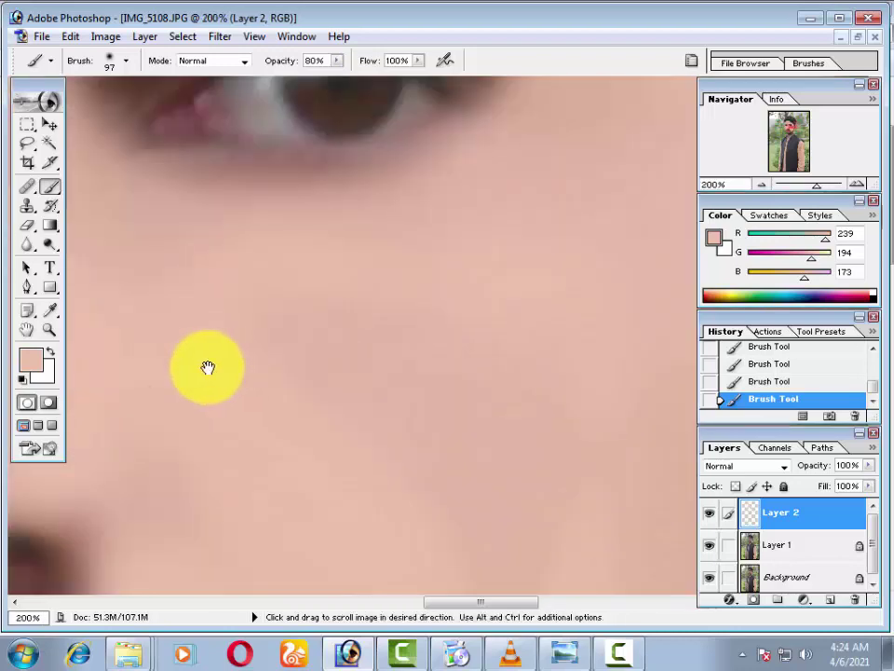
Shrink the brush diameter from 73 px down to 36 px over the lower face
{"action": "left_click_drag", "start_coordinate": [205, 365], "coordinate": [473, 353]}
{"action": "right_click", "coordinate": [611, 205]}
{"action": "left_click_drag", "start_coordinate": [717, 236], "coordinate": [700, 236]}
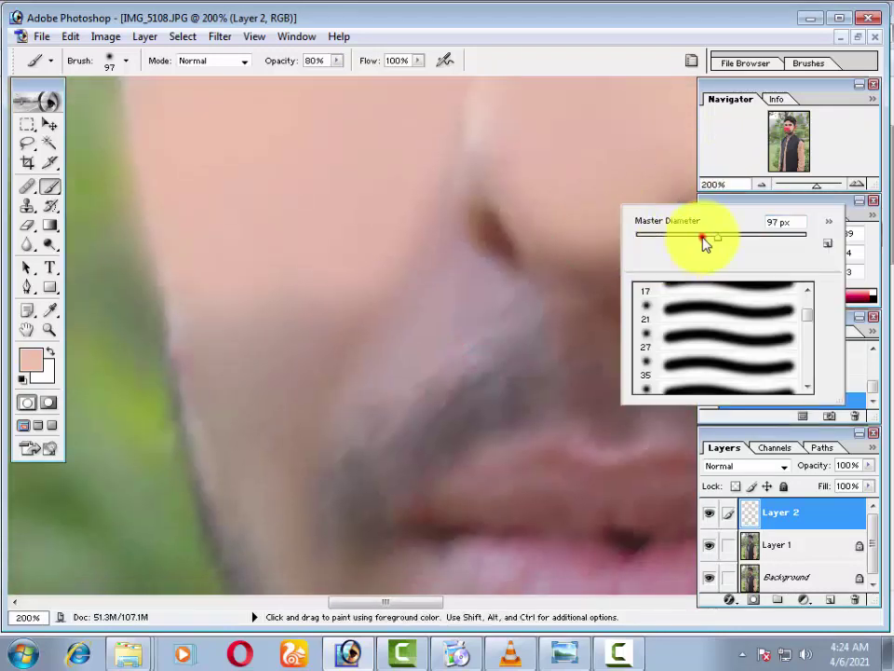
{"action": "left_click", "coordinate": [466, 176]}
{"action": "left_click_drag", "start_coordinate": [285, 316], "coordinate": [303, 241]}
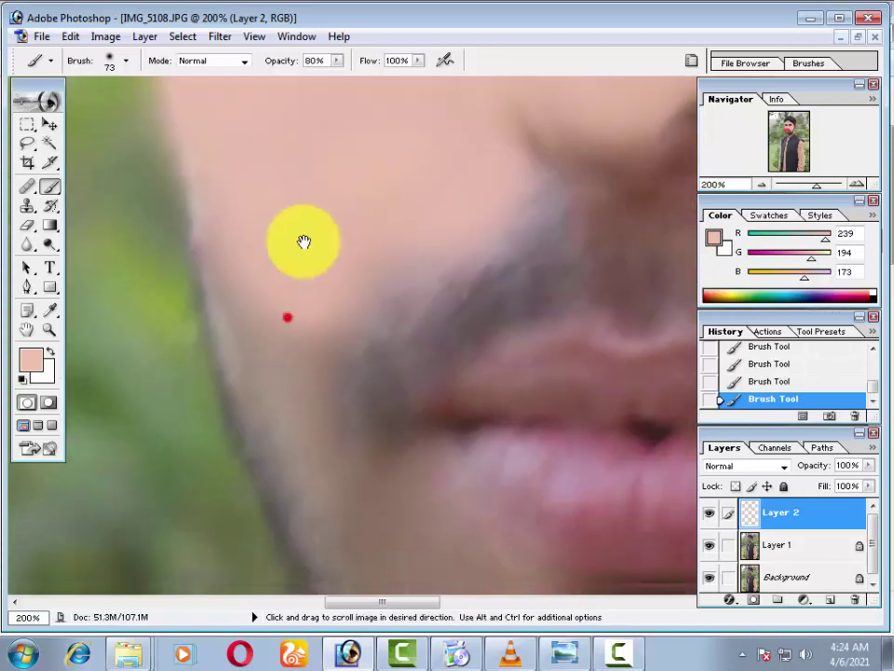
{"action": "right_click", "coordinate": [287, 318]}
{"action": "left_click_drag", "start_coordinate": [361, 271], "coordinate": [323, 309]}
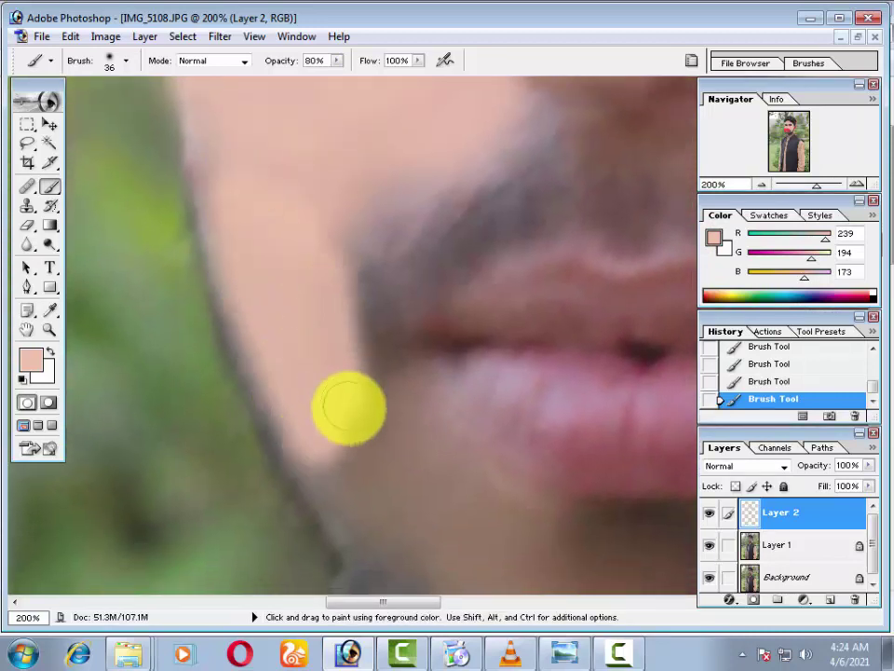
Paint skin tone over the lower-left cheek and along the jawline shadow
{"action": "left_click_drag", "start_coordinate": [347, 408], "coordinate": [325, 252]}
{"action": "left_click_drag", "start_coordinate": [306, 208], "coordinate": [330, 309]}
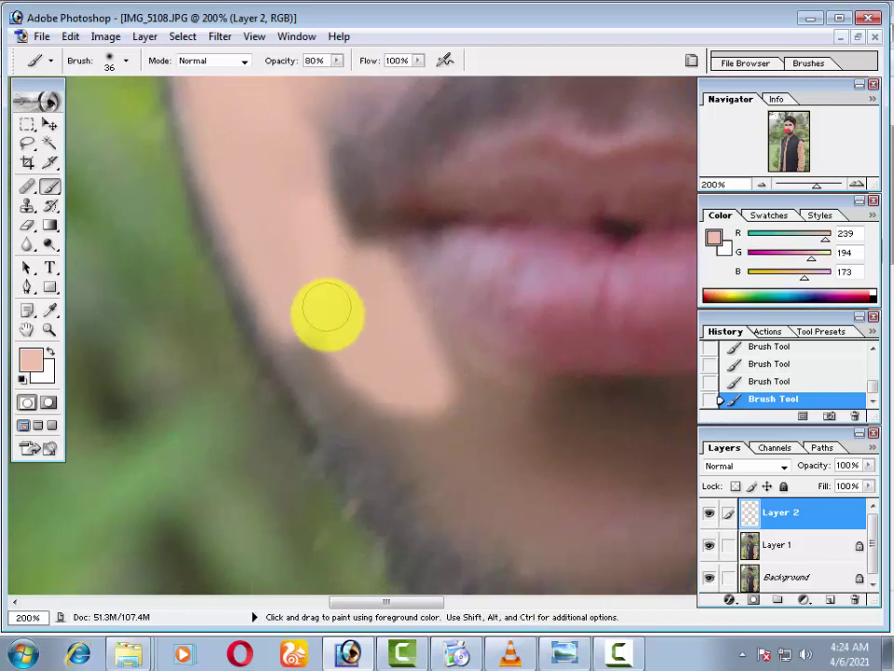
{"action": "key", "text": "space"}
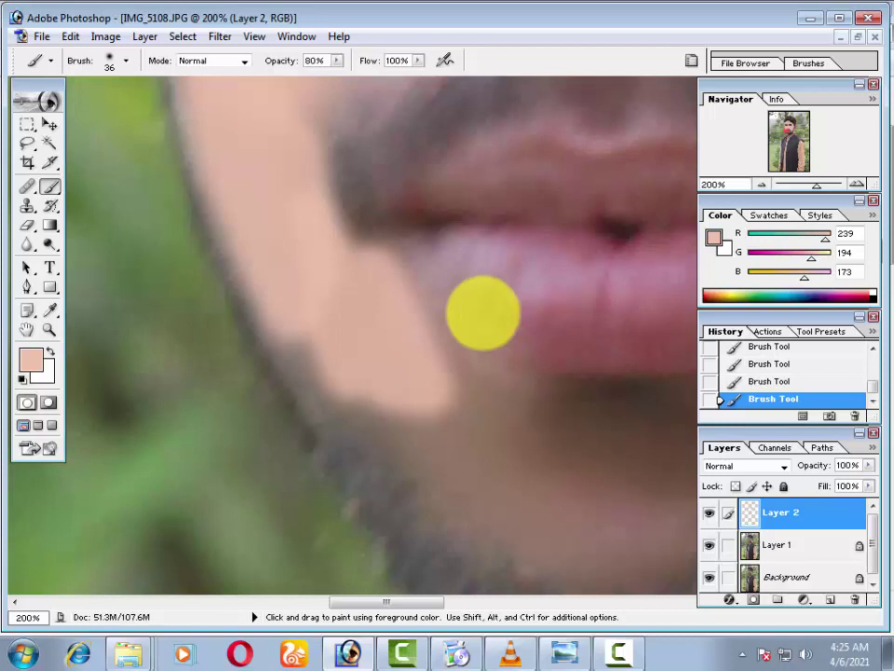
{"action": "mouse_move", "coordinate": [293, 324]}
{"action": "left_mouse_down"}
{"action": "mouse_move", "coordinate": [461, 456]}
{"action": "mouse_move", "coordinate": [517, 461]}
{"action": "mouse_move", "coordinate": [421, 332]}
{"action": "mouse_move", "coordinate": [525, 473]}
{"action": "mouse_move", "coordinate": [538, 536]}
{"action": "left_mouse_up"}
{"action": "mouse_move", "coordinate": [465, 489]}
{"action": "left_mouse_down"}
{"action": "mouse_move", "coordinate": [259, 339]}
{"action": "mouse_move", "coordinate": [373, 419]}
{"action": "mouse_move", "coordinate": [582, 419]}
{"action": "left_mouse_up"}
Cover the left chin area and the dark mark below the lip with skin tone
{"action": "mouse_move", "coordinate": [514, 399]}
{"action": "left_mouse_down"}
{"action": "mouse_move", "coordinate": [345, 404]}
{"action": "mouse_move", "coordinate": [489, 414]}
{"action": "mouse_move", "coordinate": [316, 385]}
{"action": "mouse_move", "coordinate": [228, 341]}
{"action": "mouse_move", "coordinate": [217, 319]}
{"action": "mouse_move", "coordinate": [110, 240]}
{"action": "mouse_move", "coordinate": [320, 281]}
{"action": "mouse_move", "coordinate": [353, 367]}
{"action": "mouse_move", "coordinate": [182, 320]}
{"action": "mouse_move", "coordinate": [176, 365]}
{"action": "mouse_move", "coordinate": [269, 425]}
{"action": "mouse_move", "coordinate": [364, 405]}
{"action": "left_mouse_up"}
{"action": "left_click_drag", "start_coordinate": [379, 355], "coordinate": [208, 350]}
{"action": "mouse_move", "coordinate": [108, 242]}
{"action": "left_mouse_down"}
{"action": "mouse_move", "coordinate": [220, 242]}
{"action": "mouse_move", "coordinate": [184, 253]}
{"action": "mouse_move", "coordinate": [262, 374]}
{"action": "mouse_move", "coordinate": [184, 329]}
{"action": "mouse_move", "coordinate": [279, 290]}
{"action": "mouse_move", "coordinate": [495, 254]}
{"action": "mouse_move", "coordinate": [346, 341]}
{"action": "left_mouse_up"}
{"action": "left_click_drag", "start_coordinate": [349, 292], "coordinate": [374, 323]}
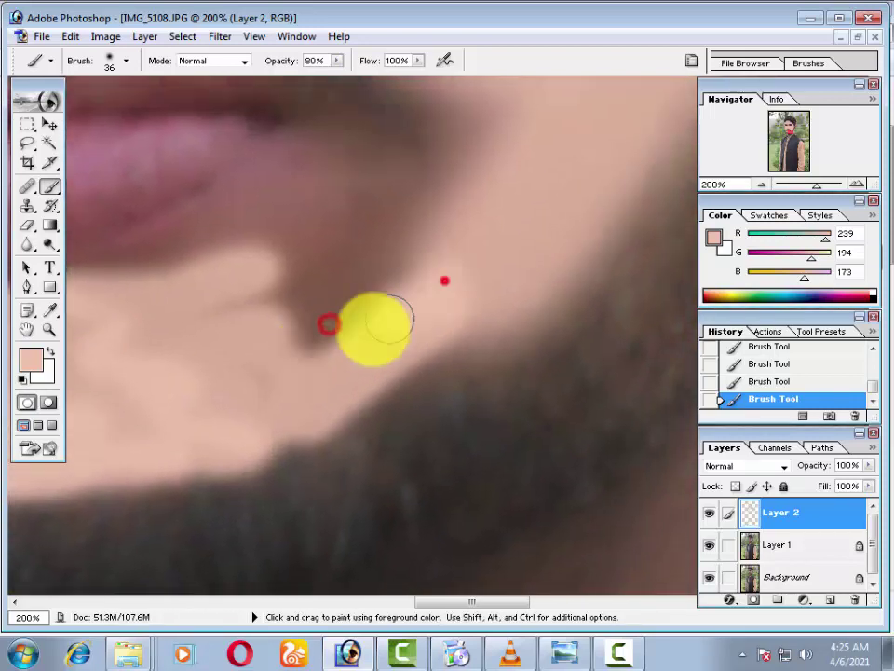
{"action": "mouse_move", "coordinate": [448, 118]}
{"action": "left_mouse_down"}
{"action": "mouse_move", "coordinate": [234, 295]}
{"action": "mouse_move", "coordinate": [303, 223]}
{"action": "mouse_move", "coordinate": [303, 314]}
{"action": "mouse_move", "coordinate": [405, 278]}
{"action": "mouse_move", "coordinate": [359, 323]}
{"action": "mouse_move", "coordinate": [397, 237]}
{"action": "left_mouse_up"}
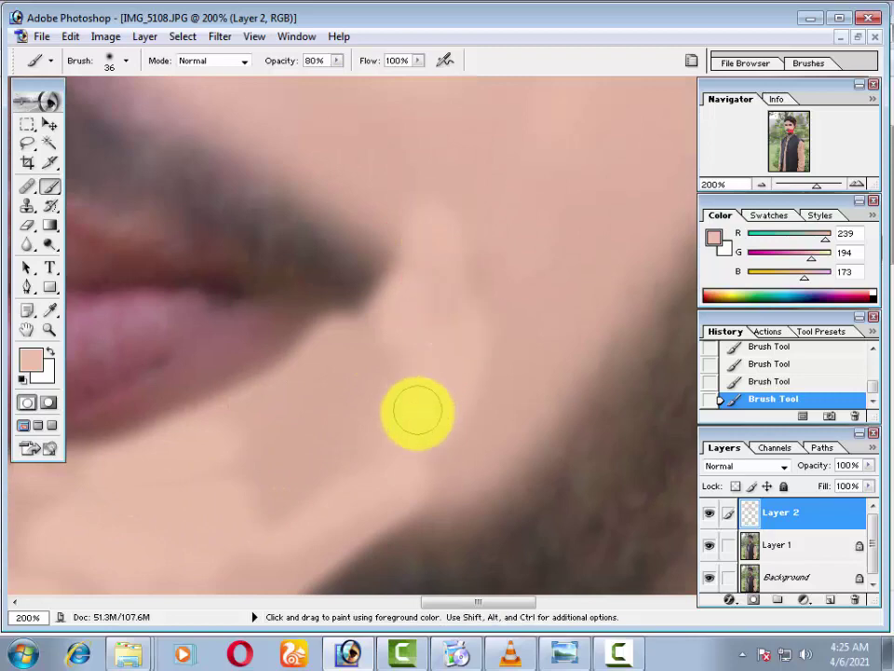
{"action": "left_click_drag", "start_coordinate": [386, 306], "coordinate": [420, 454]}
Zoom in on the eye area and paint skin tone under the eyebrow
{"action": "left_click", "coordinate": [420, 455], "text": "alt"}
{"action": "left_click", "coordinate": [424, 455], "text": "alt"}
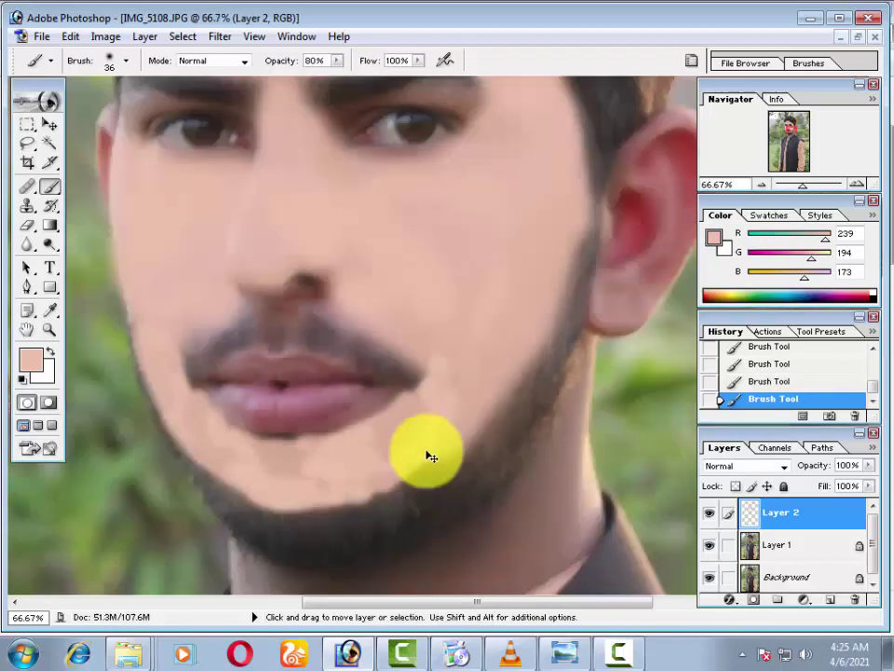
{"action": "left_click", "coordinate": [399, 355], "text": "alt"}
{"action": "left_click", "coordinate": [406, 279], "text": "alt"}
{"action": "left_click", "coordinate": [407, 224], "text": "ctrl"}
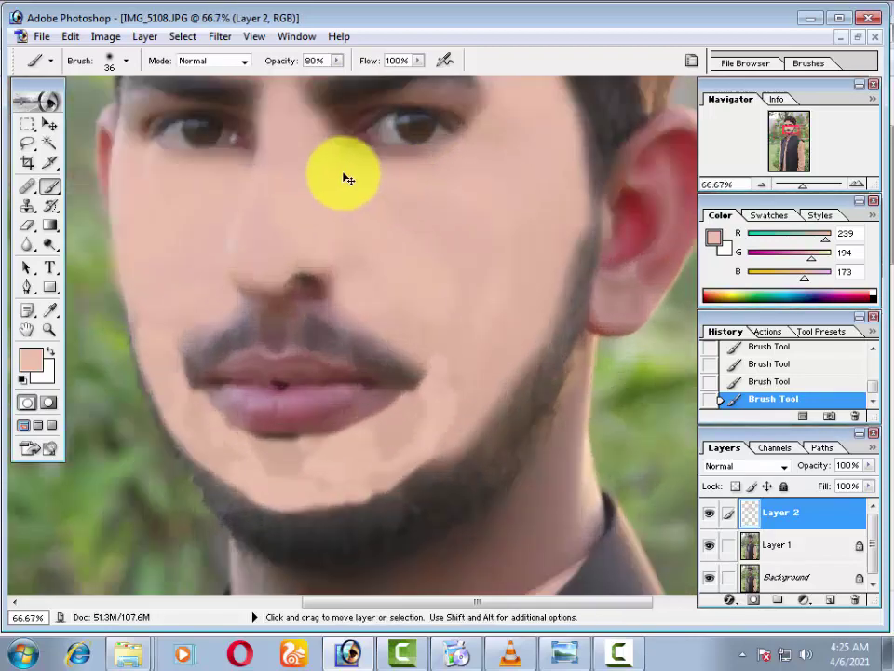
{"action": "left_click", "coordinate": [343, 176], "text": "ctrl"}
{"action": "left_click", "coordinate": [344, 176], "text": "ctrl"}
{"action": "mouse_move", "coordinate": [303, 158]}
{"action": "left_mouse_down"}
{"action": "mouse_move", "coordinate": [358, 304]}
{"action": "mouse_move", "coordinate": [539, 366]}
{"action": "mouse_move", "coordinate": [184, 397]}
{"action": "mouse_move", "coordinate": [359, 295]}
{"action": "left_mouse_up"}
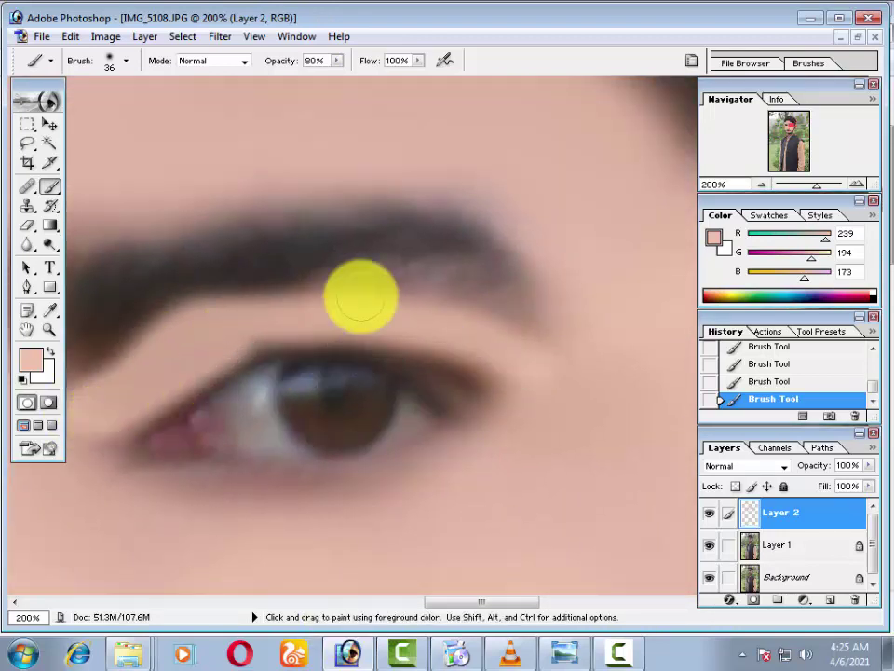
{"action": "left_click_drag", "start_coordinate": [260, 269], "coordinate": [426, 290]}
{"action": "mouse_move", "coordinate": [438, 372]}
{"action": "left_mouse_down"}
{"action": "mouse_move", "coordinate": [614, 355]}
{"action": "mouse_move", "coordinate": [621, 476]}
{"action": "mouse_move", "coordinate": [335, 382]}
{"action": "left_mouse_up"}
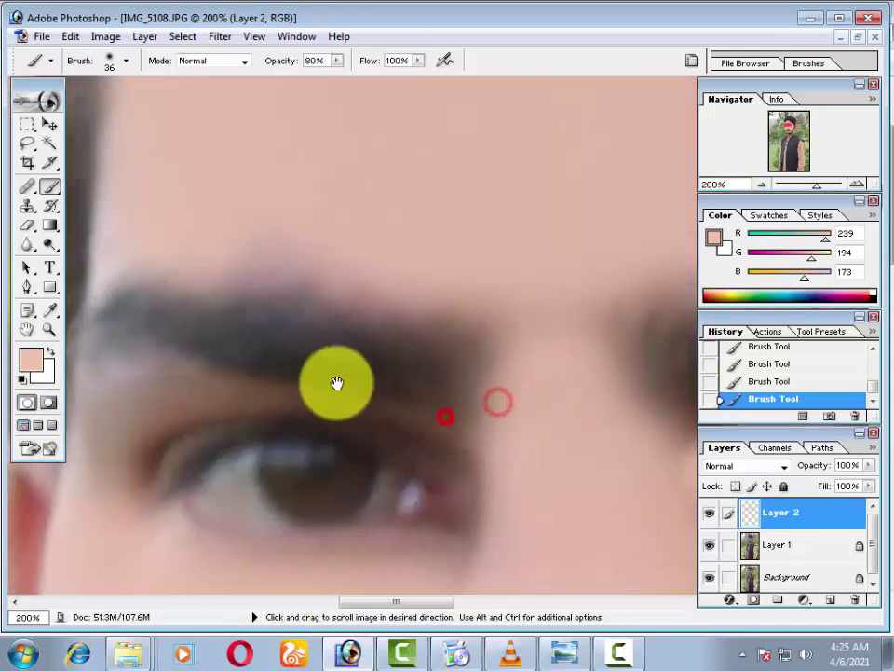
Trim the eyebrow's outer end and smooth skin tone between the brows, then zoom out
{"action": "left_click", "coordinate": [456, 316]}
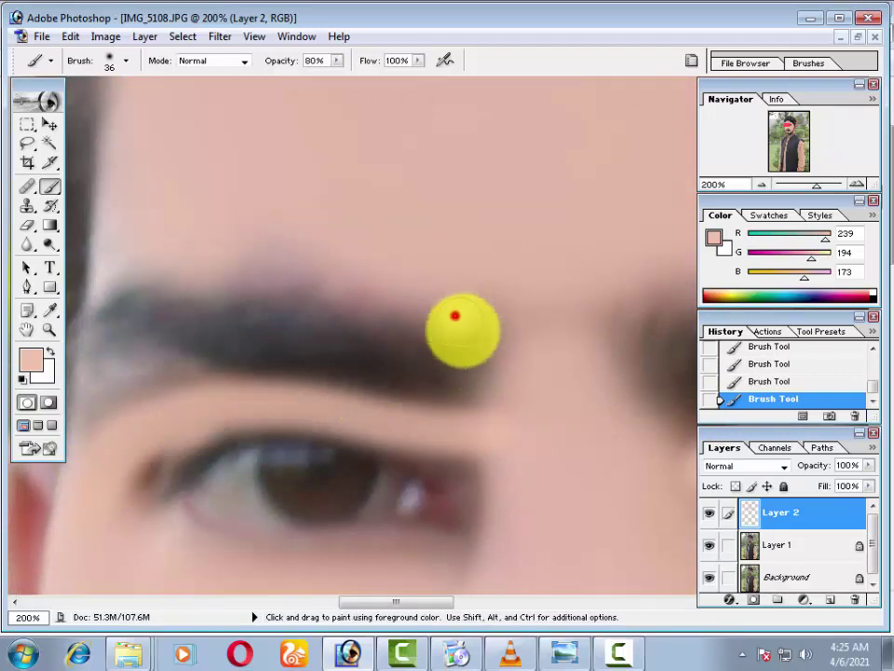
{"action": "left_click", "coordinate": [540, 359]}
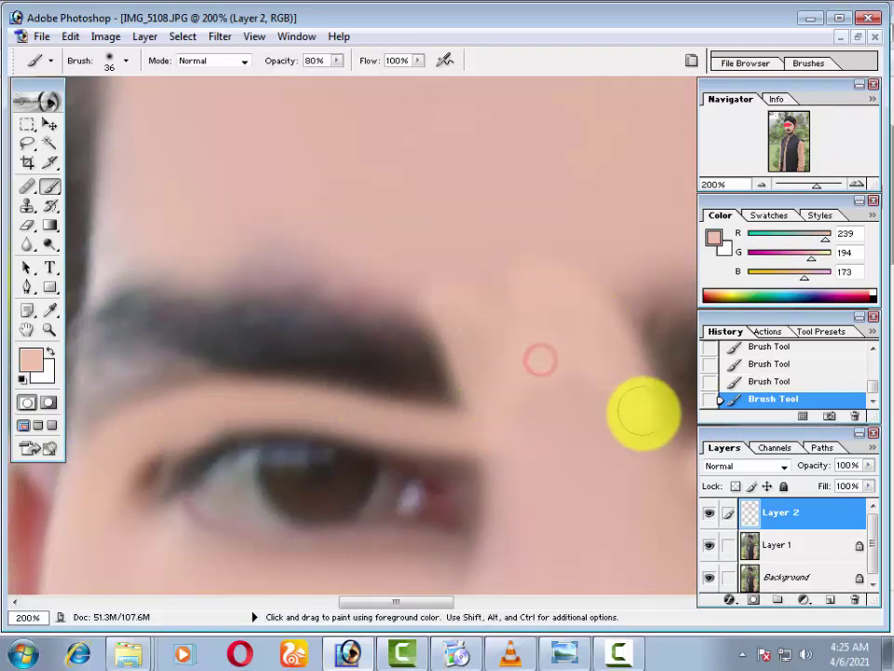
{"action": "mouse_move", "coordinate": [644, 413]}
{"action": "left_mouse_down"}
{"action": "mouse_move", "coordinate": [489, 351]}
{"action": "mouse_move", "coordinate": [499, 345]}
{"action": "mouse_move", "coordinate": [436, 312]}
{"action": "left_mouse_up"}
{"action": "key", "text": "ctrl+minus"}
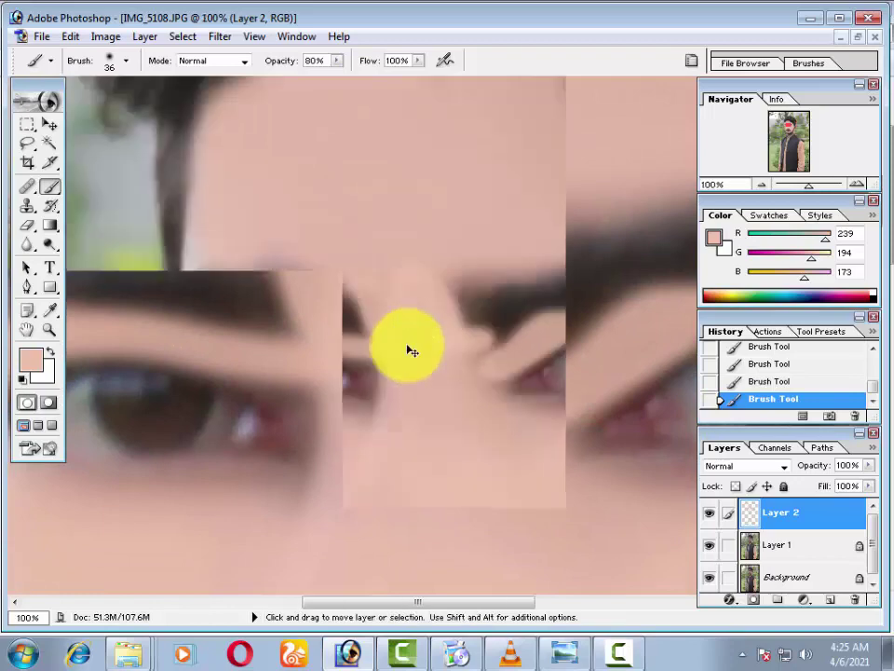
{"action": "key", "text": "ctrl+minus"}
{"action": "key", "text": "ctrl+minus"}
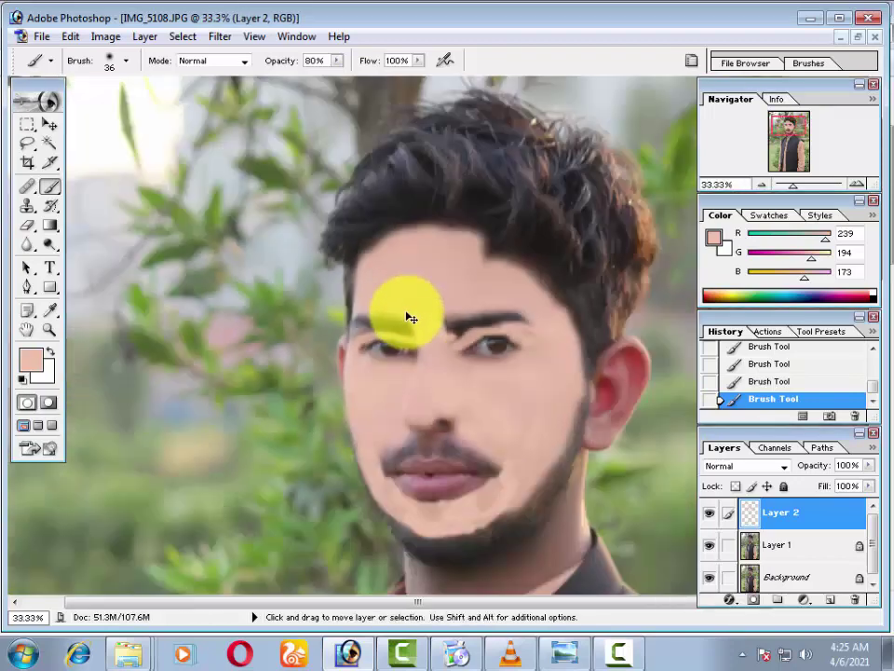
{"action": "key", "text": "ctrl+minus"}
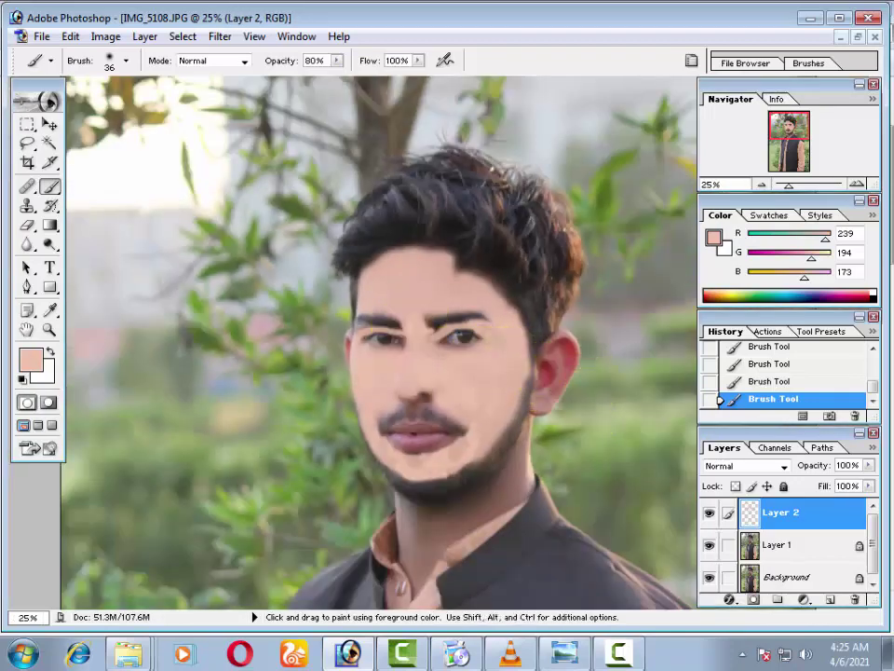
{"action": "left_click", "coordinate": [50, 124]}
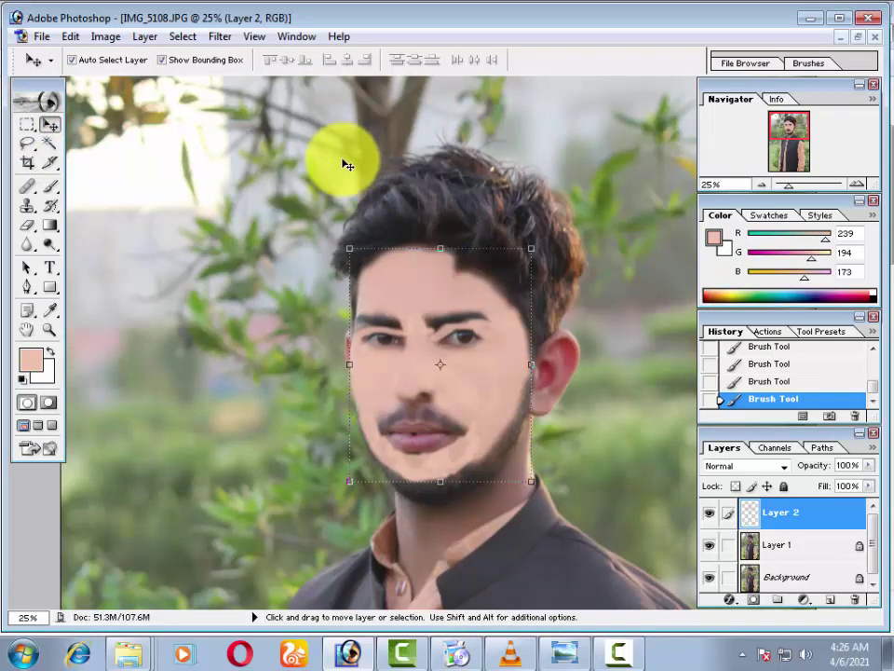
Lower Layer 2 opacity to 32% with the number keys
{"action": "key", "text": "5"}
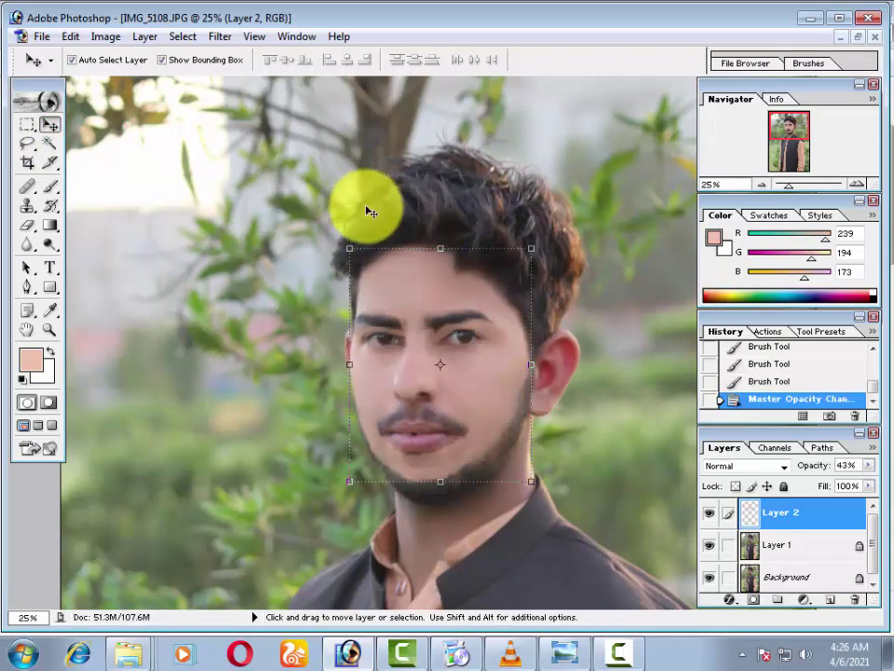
{"action": "key", "text": "3"}
{"action": "key", "text": "2"}
{"action": "scroll", "coordinate": [398, 338], "scroll_direction": "down", "scroll_amount": 1}
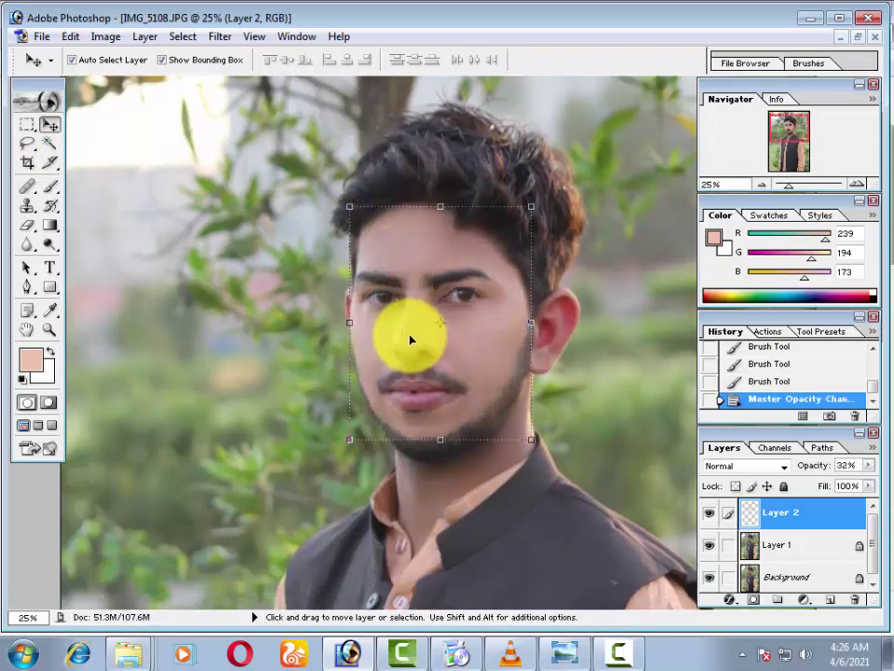
{"action": "scroll", "coordinate": [471, 375], "scroll_direction": "up", "scroll_amount": 3}
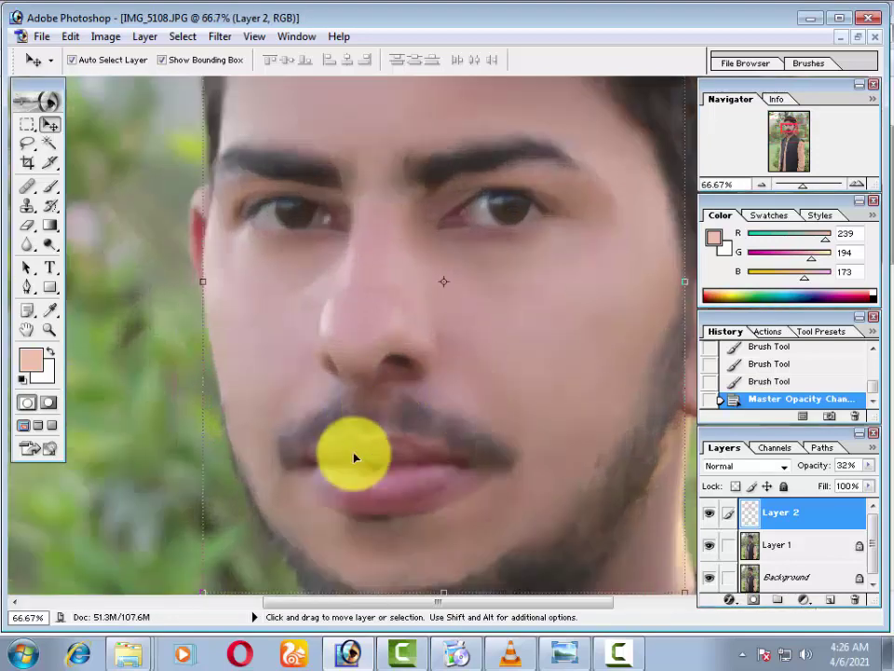
{"action": "left_click_drag", "start_coordinate": [353, 457], "coordinate": [379, 189]}
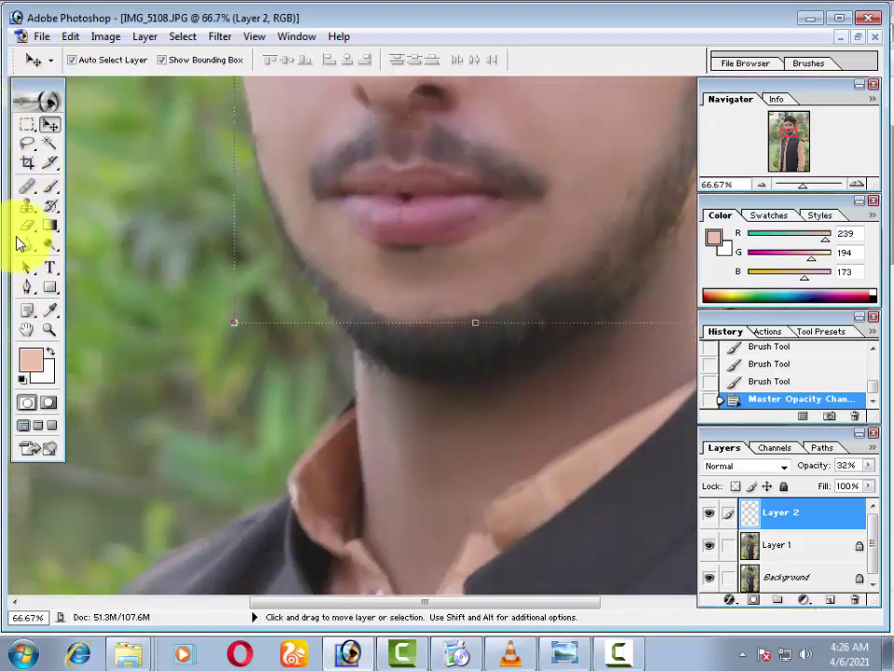
{"action": "left_click", "coordinate": [23, 225]}
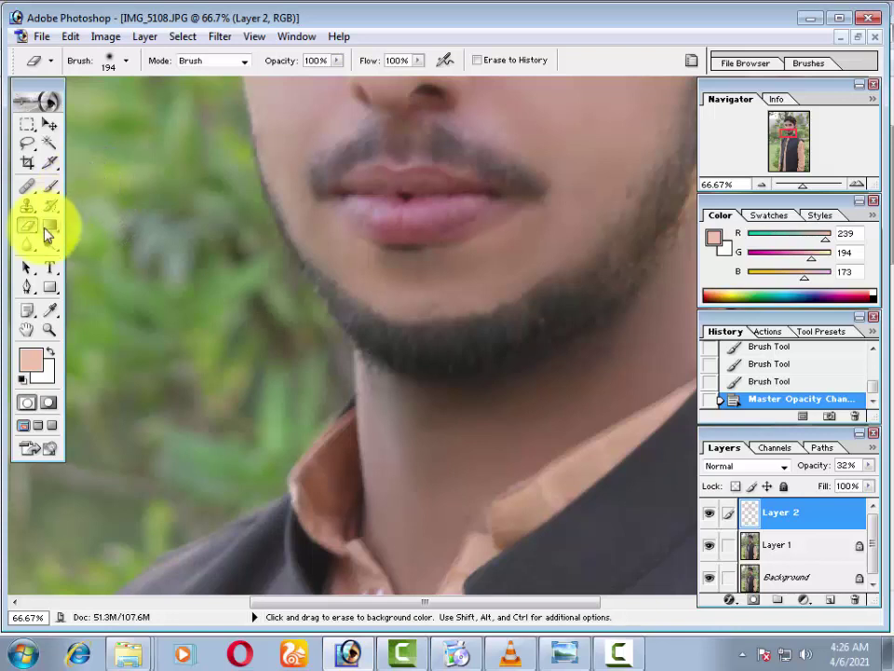
Paint skin tone down the neck, over its right-side shadow and along the right jaw
{"action": "left_click", "coordinate": [42, 186]}
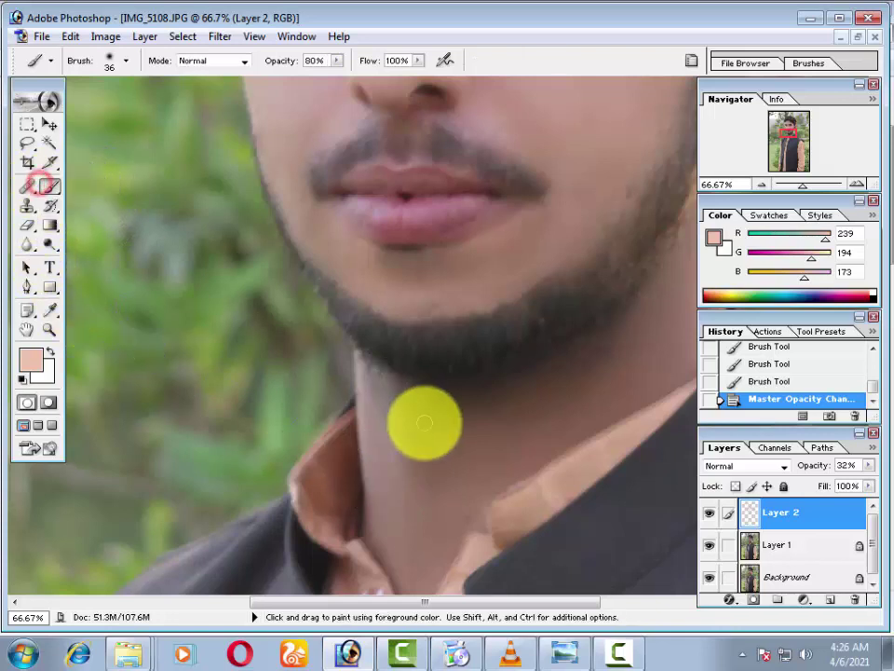
{"action": "left_click_drag", "start_coordinate": [407, 470], "coordinate": [403, 405]}
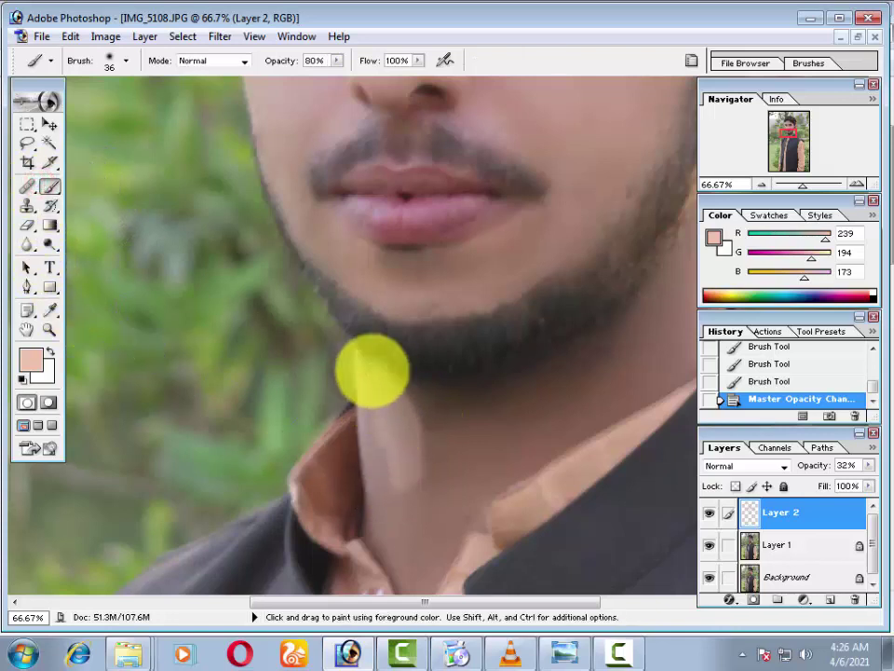
{"action": "mouse_move", "coordinate": [369, 369]}
{"action": "left_mouse_down"}
{"action": "mouse_move", "coordinate": [369, 456]}
{"action": "mouse_move", "coordinate": [389, 509]}
{"action": "mouse_move", "coordinate": [384, 400]}
{"action": "left_mouse_up"}
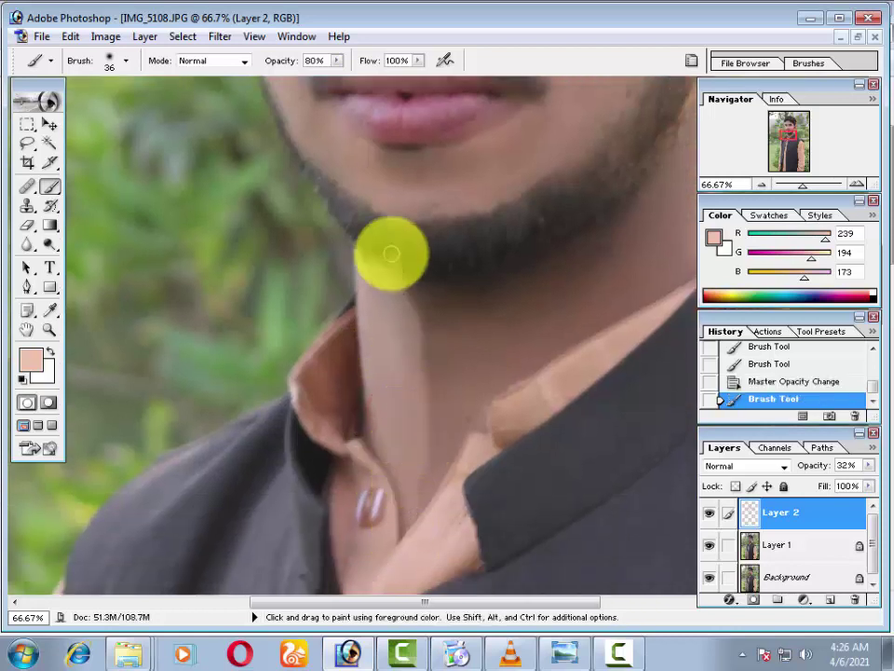
{"action": "mouse_move", "coordinate": [460, 341]}
{"action": "left_mouse_down"}
{"action": "mouse_move", "coordinate": [433, 325]}
{"action": "mouse_move", "coordinate": [428, 446]}
{"action": "left_mouse_up"}
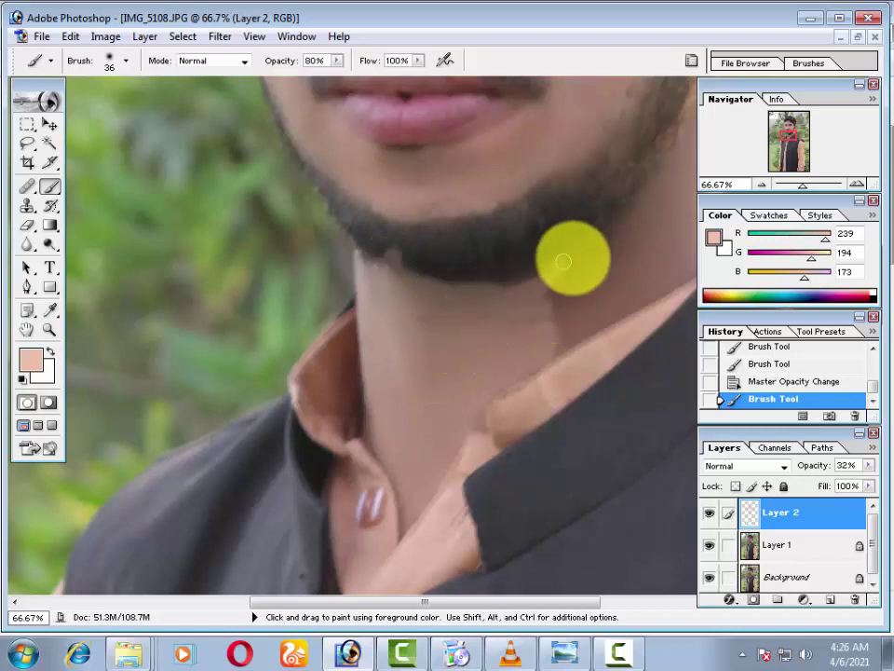
{"action": "left_click_drag", "start_coordinate": [565, 256], "coordinate": [568, 291]}
{"action": "left_click_drag", "start_coordinate": [509, 294], "coordinate": [576, 333]}
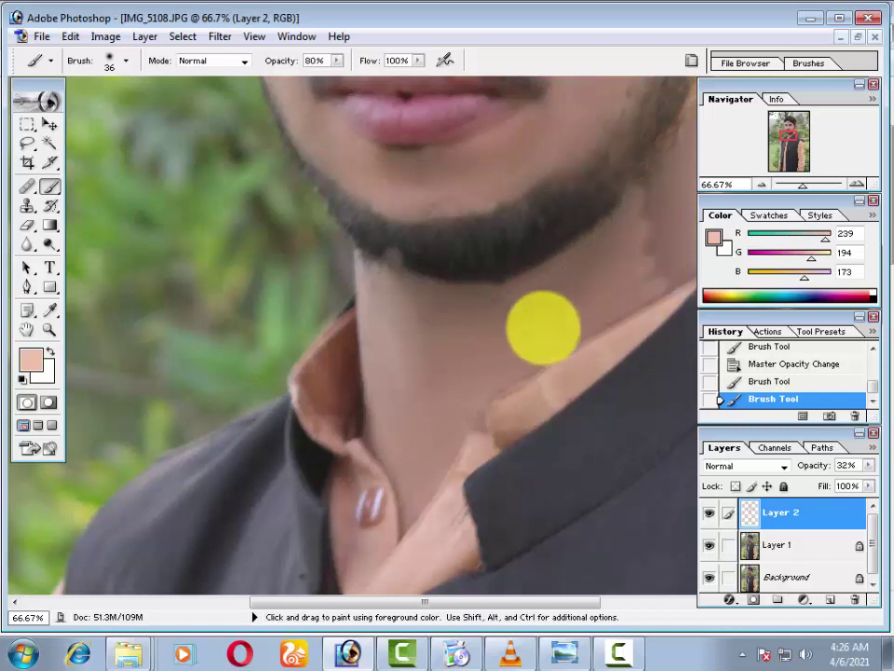
Pan across the lips, ear, eyes, chin and beard to review the painted skin
{"action": "left_click_drag", "start_coordinate": [521, 278], "coordinate": [253, 499]}
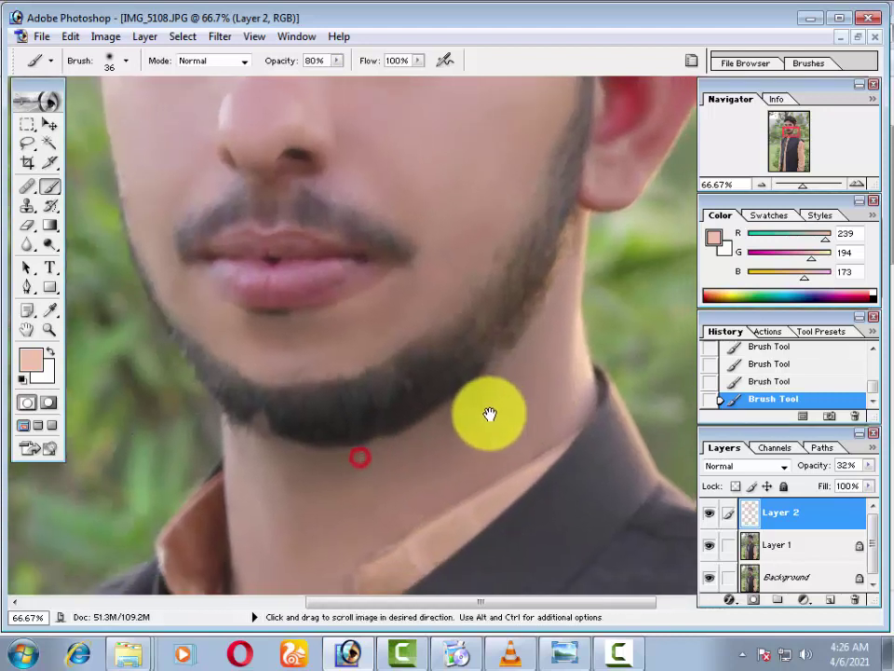
{"action": "left_click_drag", "start_coordinate": [355, 438], "coordinate": [537, 319]}
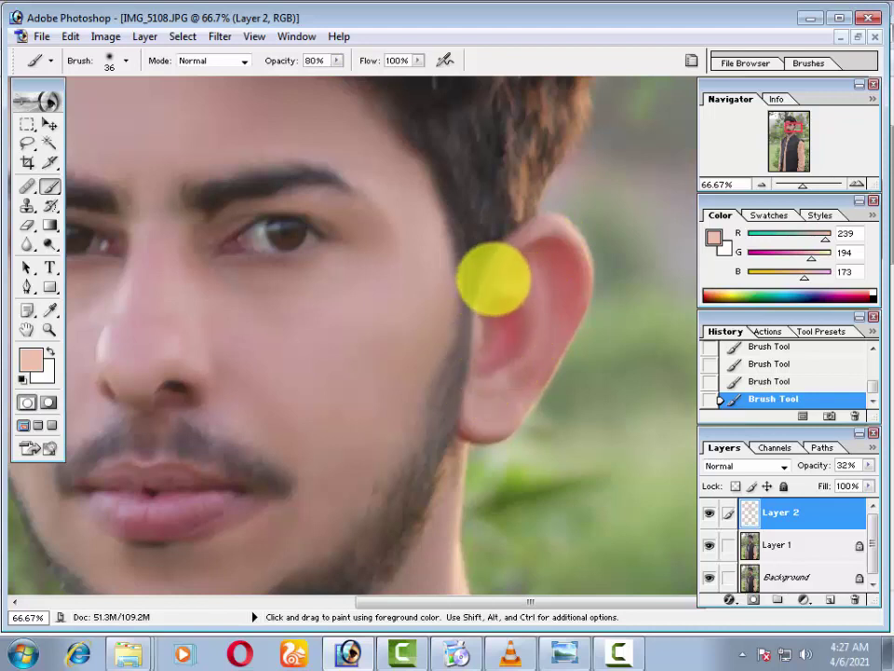
{"action": "left_click_drag", "start_coordinate": [493, 276], "coordinate": [591, 200]}
{"action": "left_click_drag", "start_coordinate": [560, 311], "coordinate": [663, 260]}
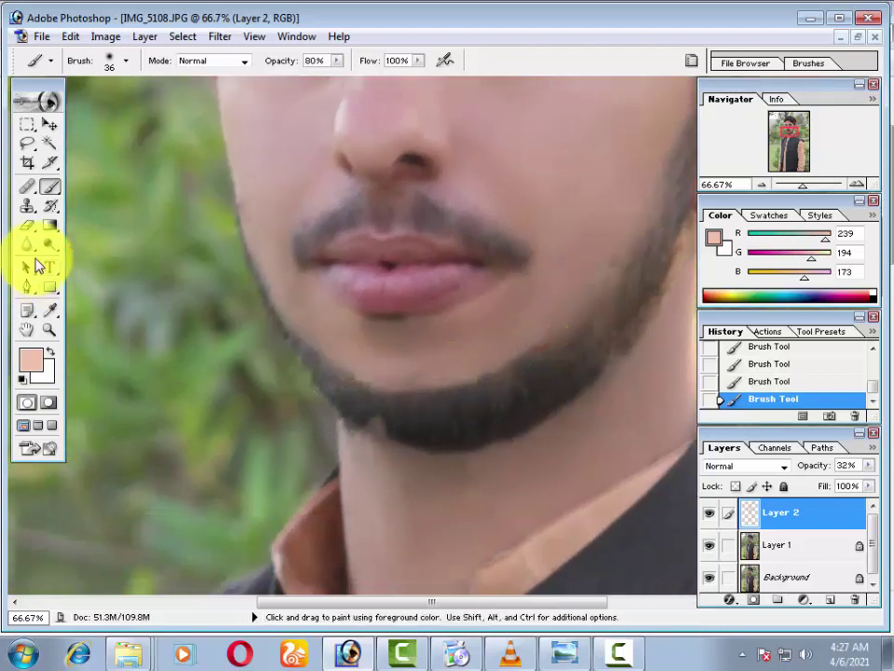
{"action": "left_click", "coordinate": [27, 225]}
Erase the skin paint from the beard and jawline with a 29 px eraser
{"action": "right_click", "coordinate": [377, 386]}
{"action": "mouse_move", "coordinate": [515, 415]}
{"action": "left_mouse_down"}
{"action": "mouse_move", "coordinate": [399, 412]}
{"action": "mouse_move", "coordinate": [352, 394]}
{"action": "left_mouse_up"}
{"action": "left_click", "coordinate": [357, 403]}
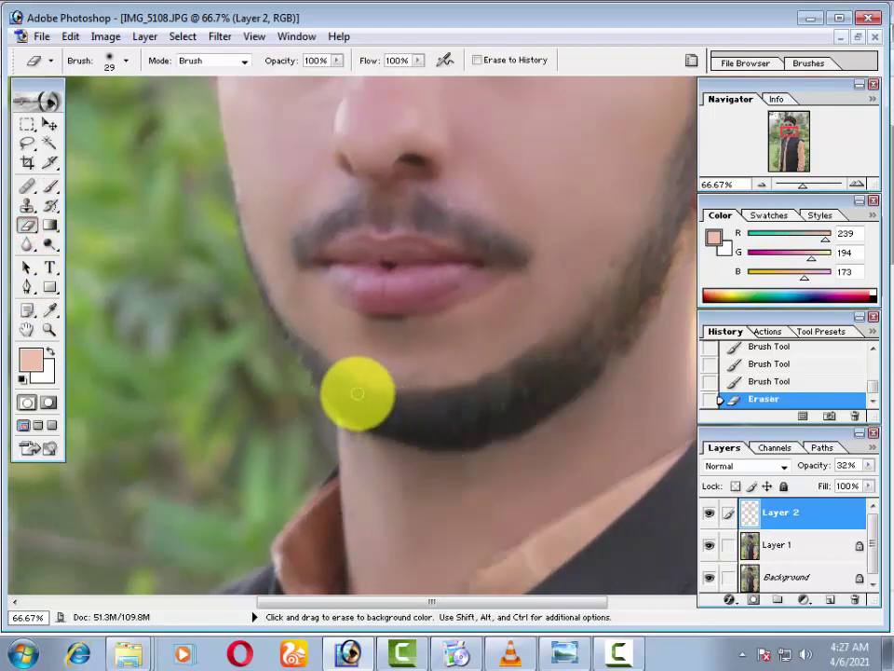
{"action": "left_click_drag", "start_coordinate": [413, 398], "coordinate": [472, 348]}
{"action": "left_click_drag", "start_coordinate": [513, 253], "coordinate": [445, 388]}
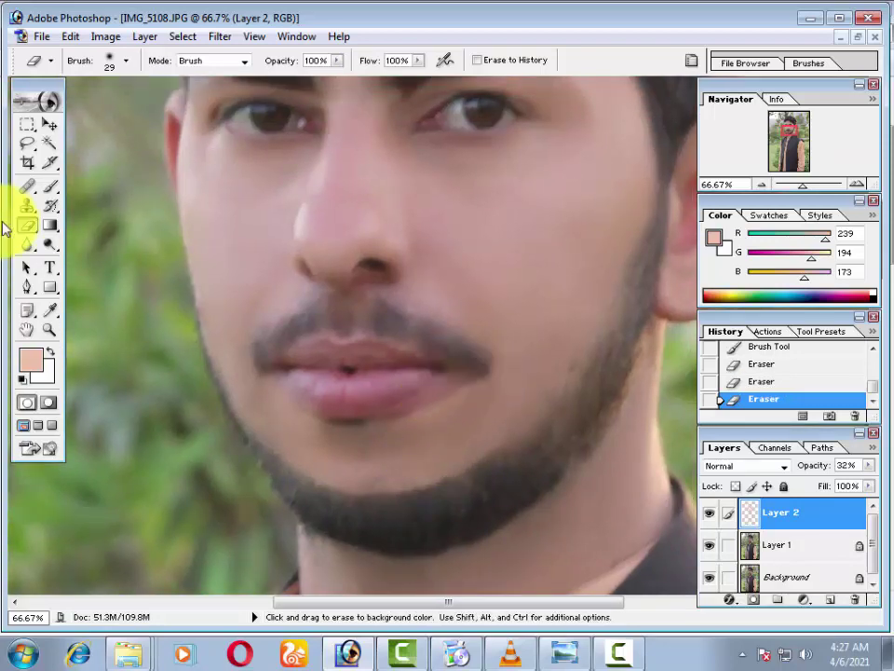
{"action": "left_click", "coordinate": [27, 189]}
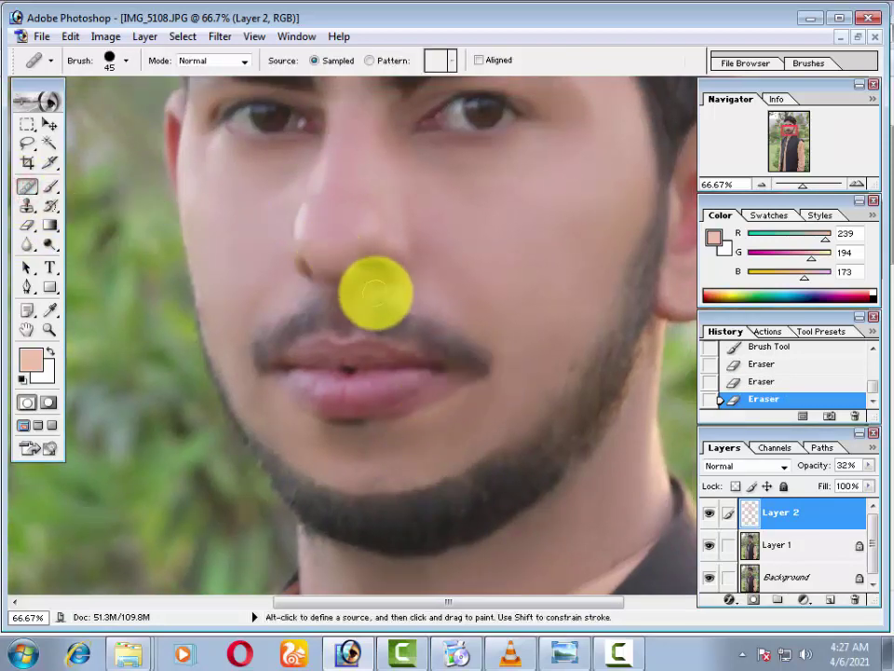
{"action": "key", "text": "ctrl+minus"}
{"action": "key", "text": "ctrl+minus"}
{"action": "left_click", "coordinate": [49, 123]}
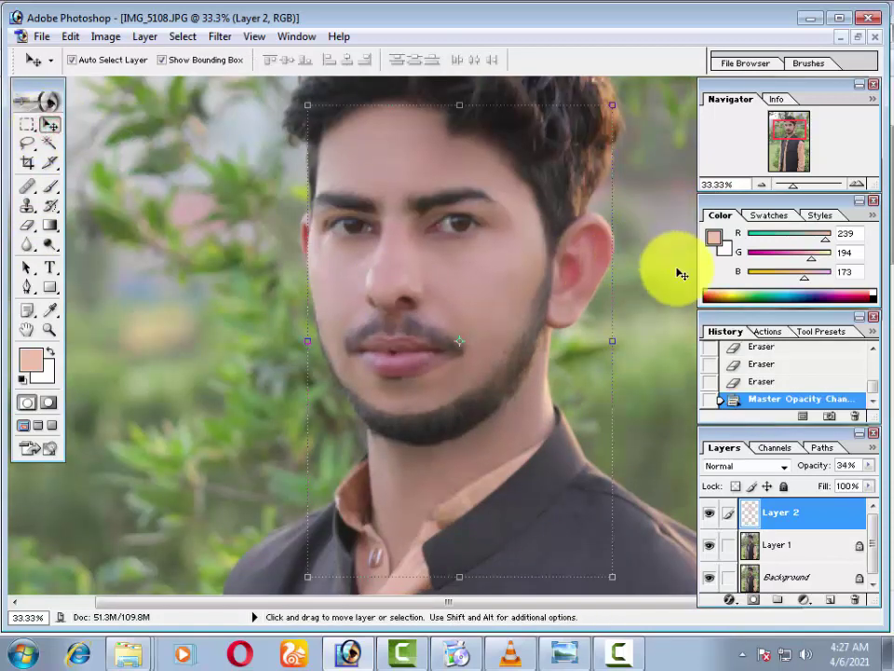
Set Layer 2 opacity to 23% and make Layer 1 the active layer
{"action": "key", "text": "2"}
{"action": "key", "text": "1"}
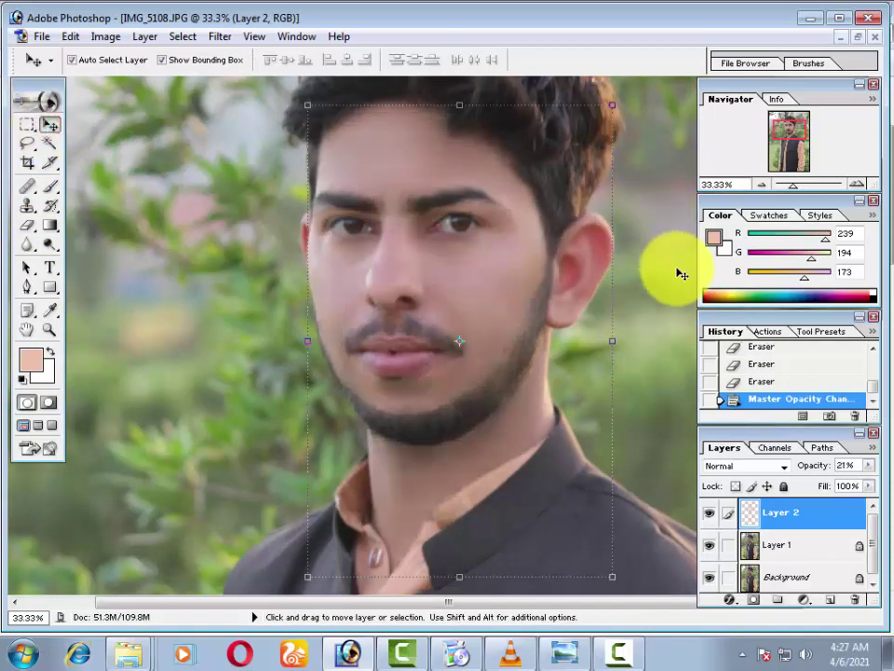
{"action": "key", "text": "1"}
{"action": "key", "text": "2"}
{"action": "key", "text": "3"}
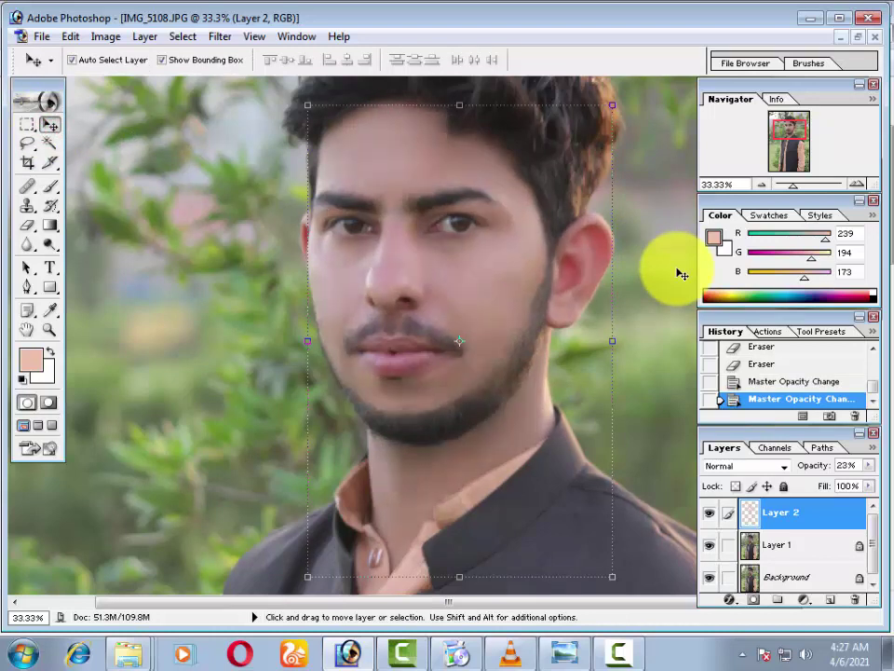
{"action": "left_click", "coordinate": [659, 252]}
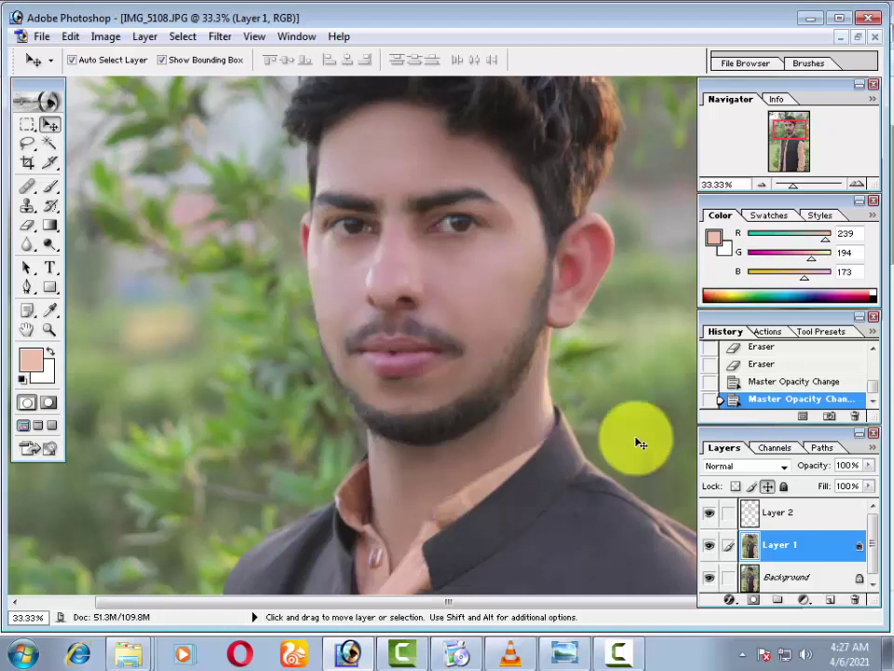
Undo the accidental merge into Background, then merge Layer 2 down into Layer 1
{"action": "key", "text": "ctrl+e"}
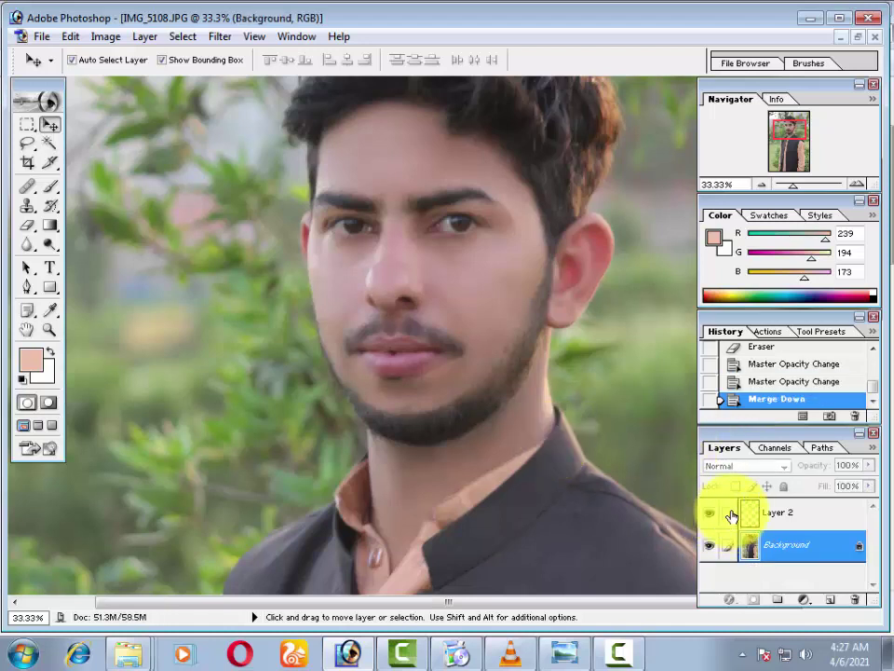
{"action": "key", "text": "ctrl+z"}
{"action": "left_click", "coordinate": [778, 515]}
{"action": "key", "text": "ctrl+e"}
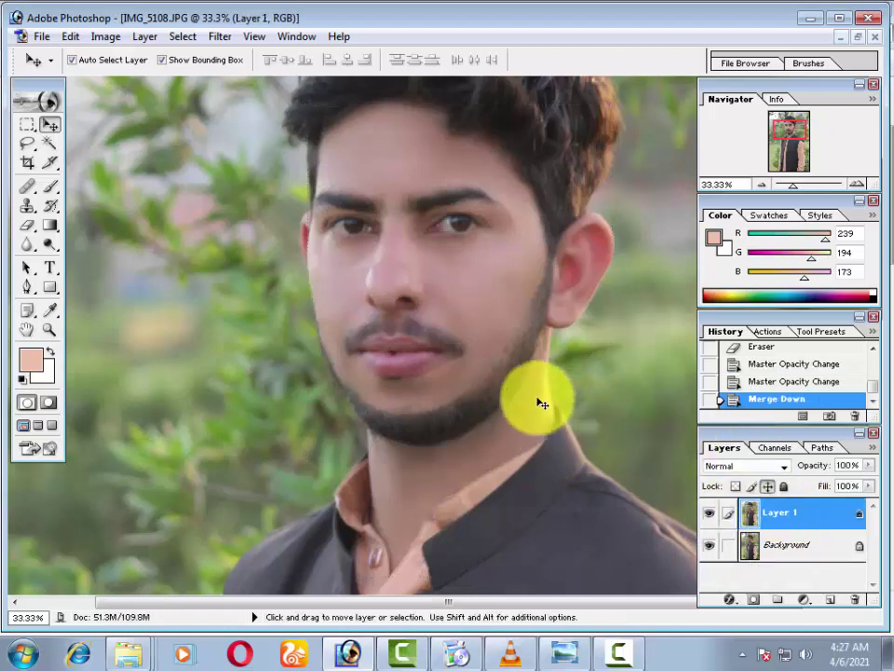
{"action": "left_click_drag", "start_coordinate": [470, 422], "coordinate": [471, 370]}
Duplicate Layer 1 as Layer 1 copy, dismissing Hue/Saturation without changes
{"action": "key", "text": "ctrl+j"}
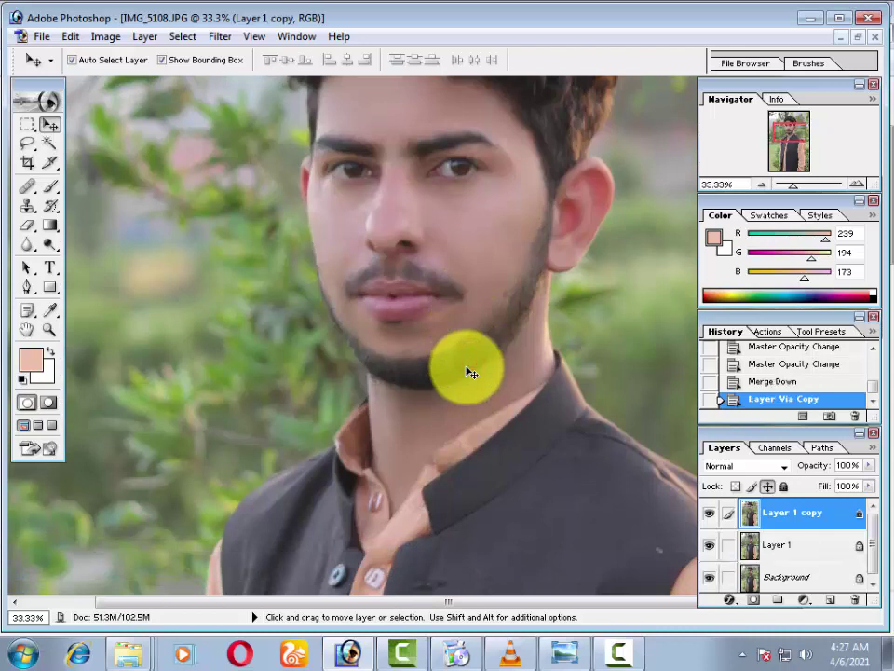
{"action": "key", "text": "ctrl+u"}
{"action": "left_click", "coordinate": [879, 387]}
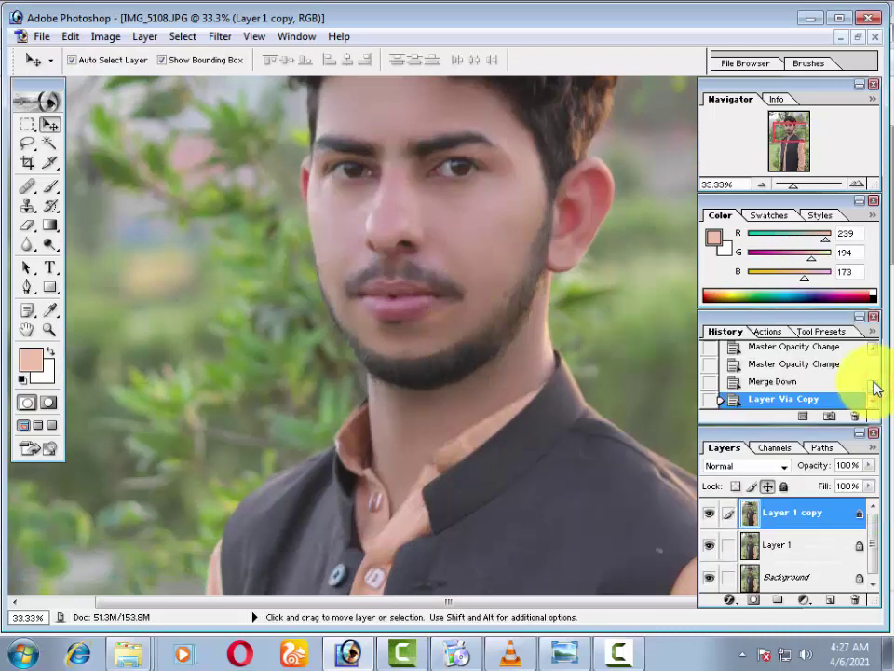
Brighten Layer 1 copy with a Curves adjustment that lifts the RGB midtones
{"action": "left_click", "coordinate": [105, 37]}
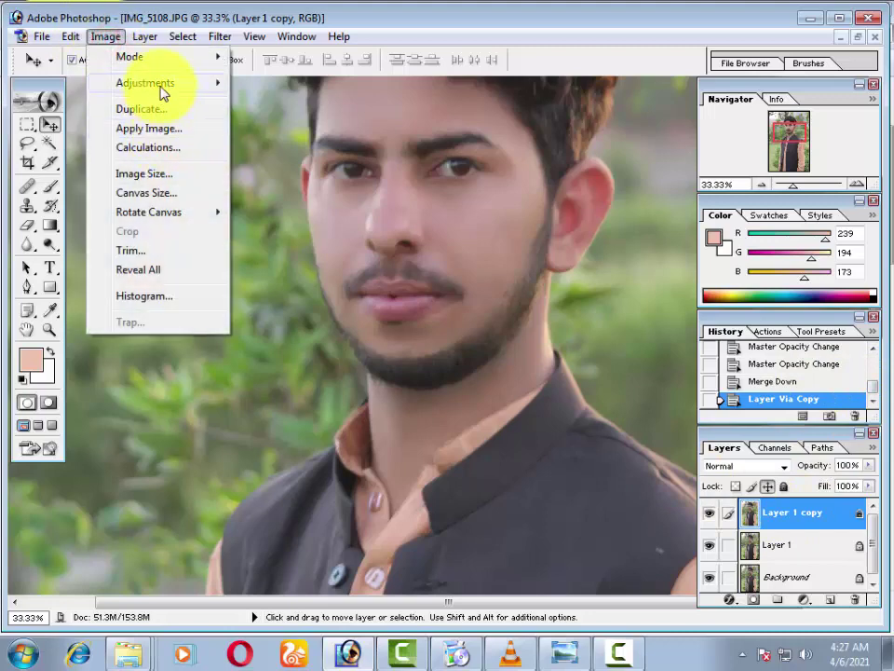
{"action": "mouse_move", "coordinate": [145, 83]}
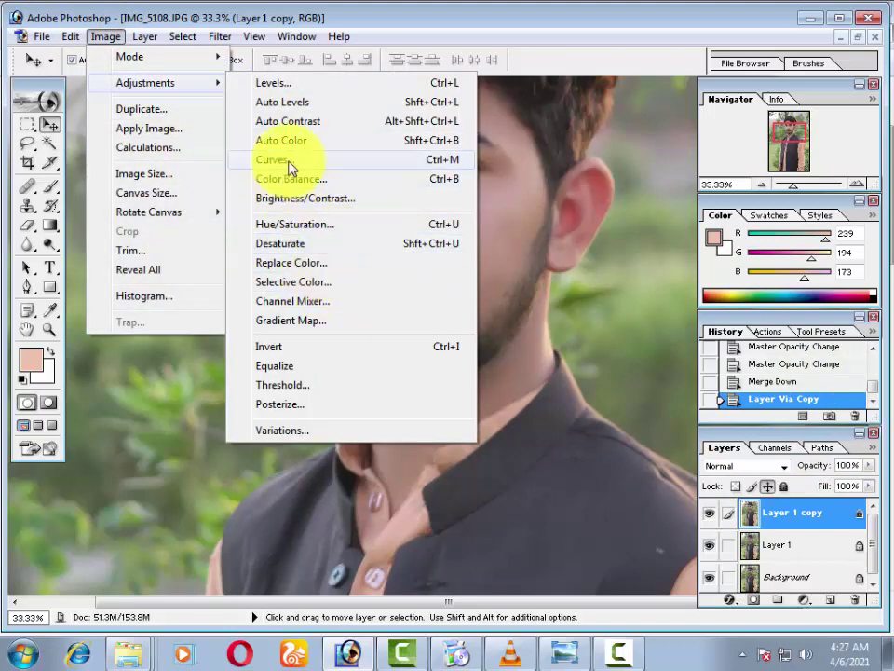
{"action": "left_click", "coordinate": [436, 163]}
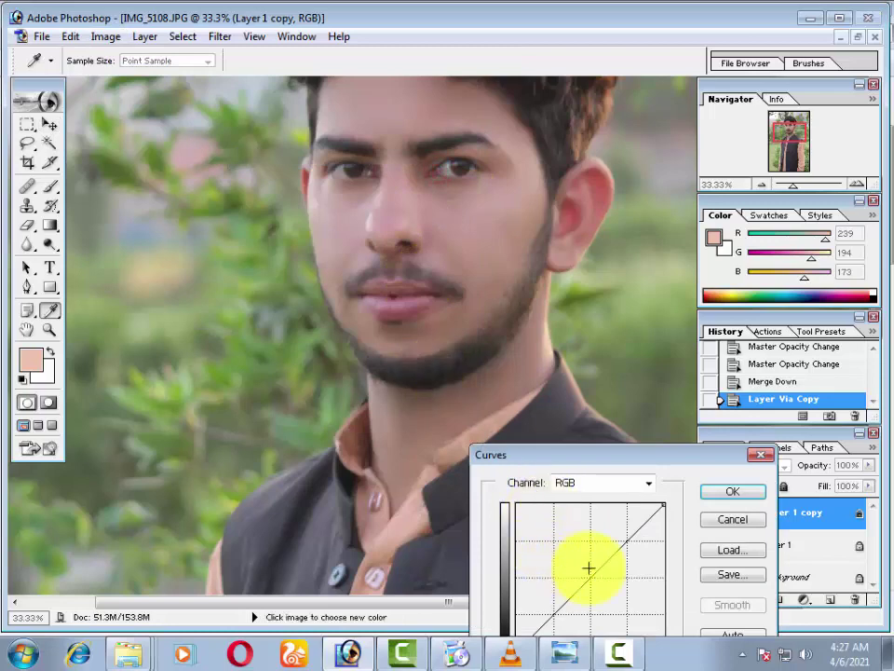
{"action": "left_click_drag", "start_coordinate": [585, 579], "coordinate": [571, 582]}
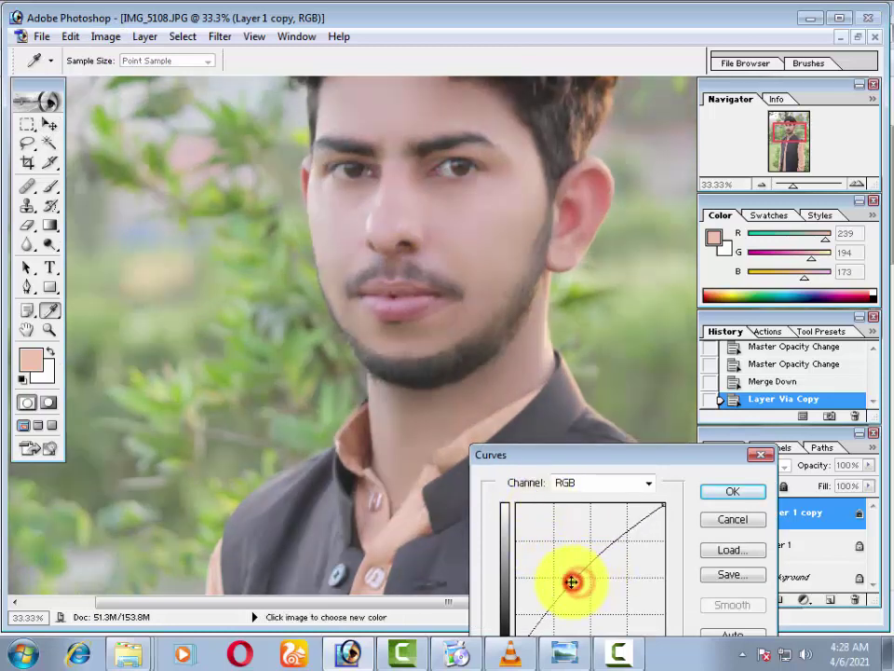
{"action": "left_click", "coordinate": [716, 498]}
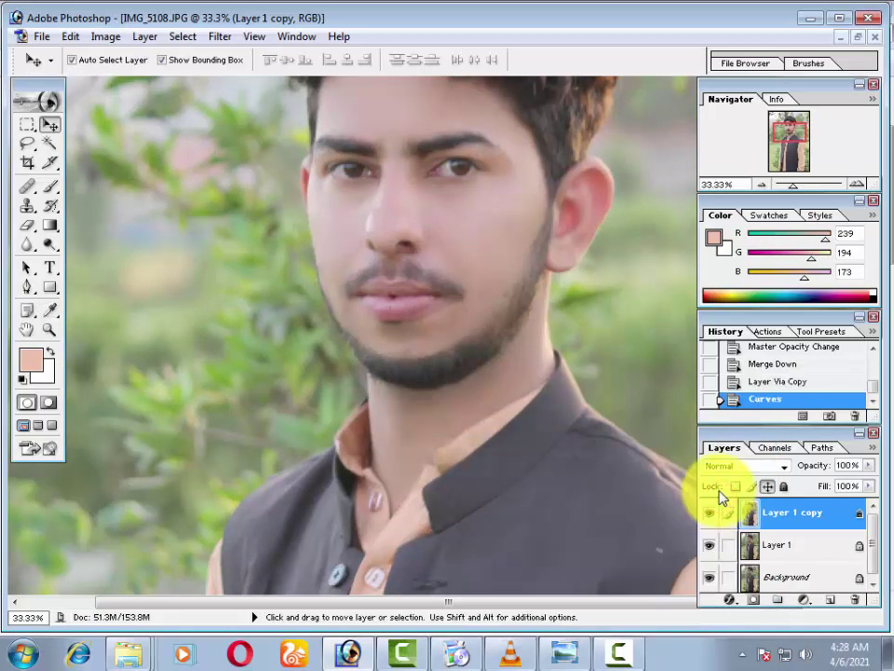
Review the whole photo and face, then merge Layer 1 copy down into Layer 1
{"action": "key", "text": "ctrl+minus"}
{"action": "key", "text": "ctrl+minus"}
{"action": "key", "text": "ctrl+minus"}
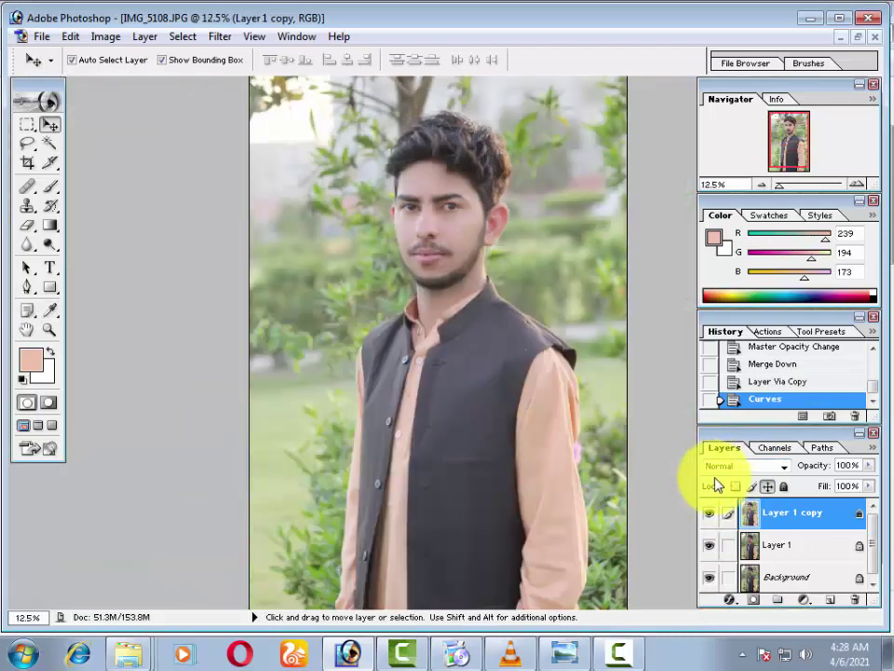
{"action": "key", "text": "ctrl+minus"}
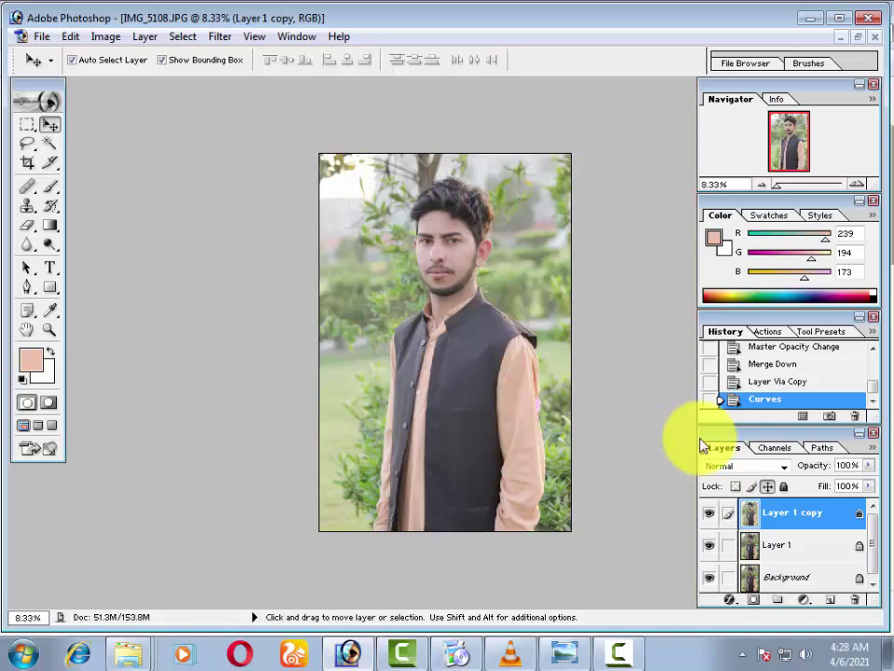
{"action": "key", "text": "ctrl+plus"}
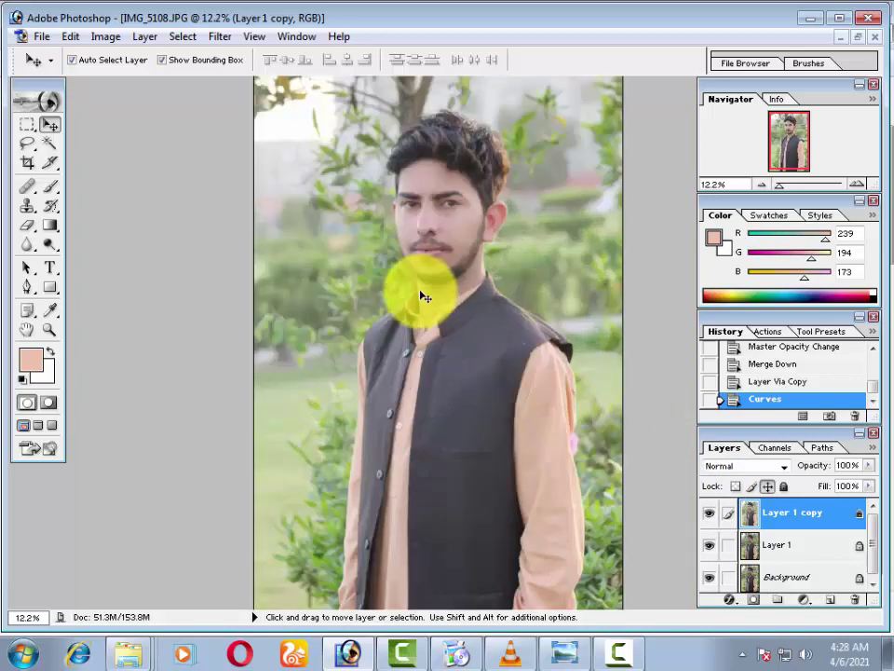
{"action": "key", "text": "ctrl+plus"}
{"action": "key", "text": "ctrl+plus"}
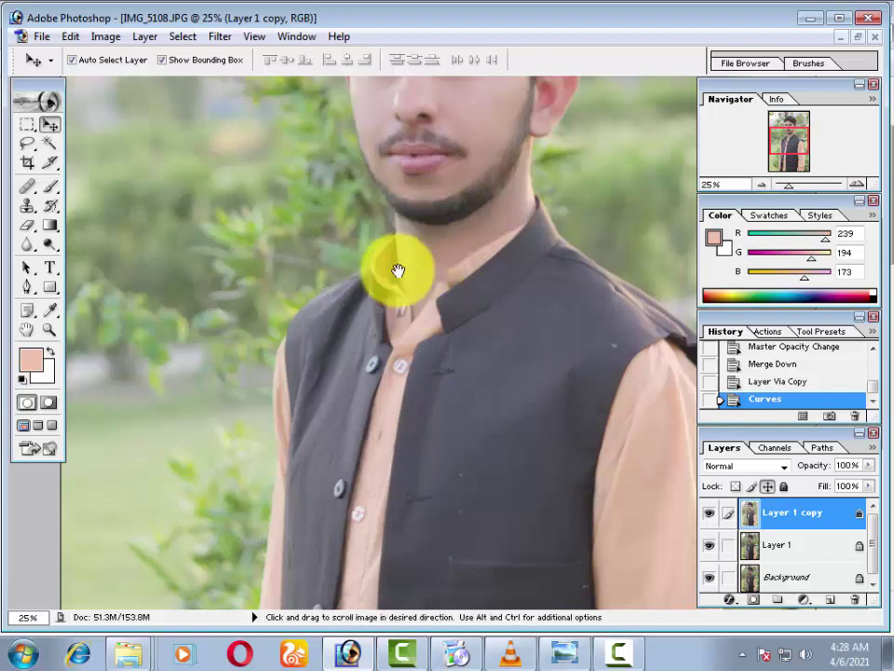
{"action": "left_click_drag", "start_coordinate": [399, 269], "coordinate": [399, 507]}
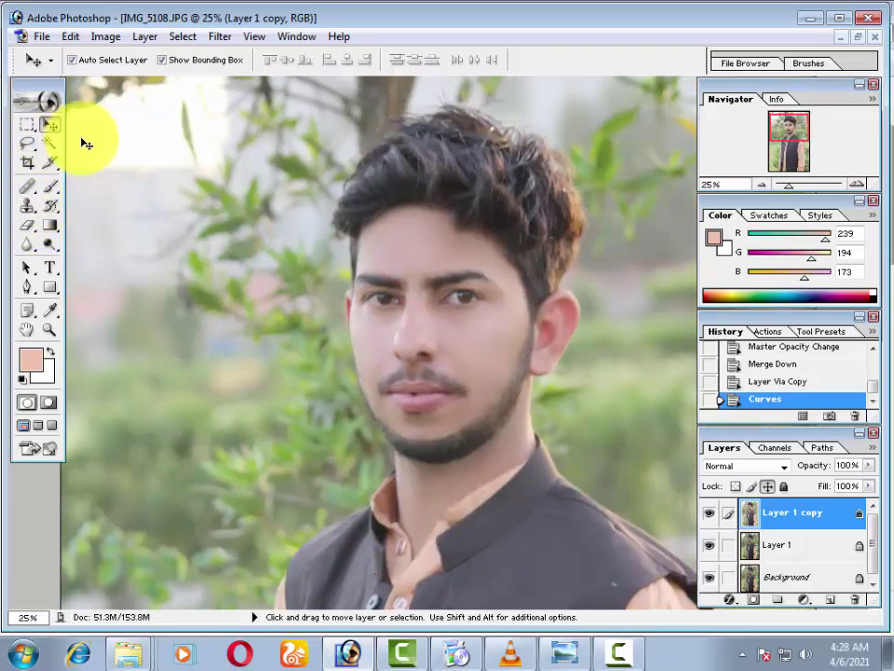
{"action": "scroll", "coordinate": [402, 373], "scroll_direction": "down", "scroll_amount": 1}
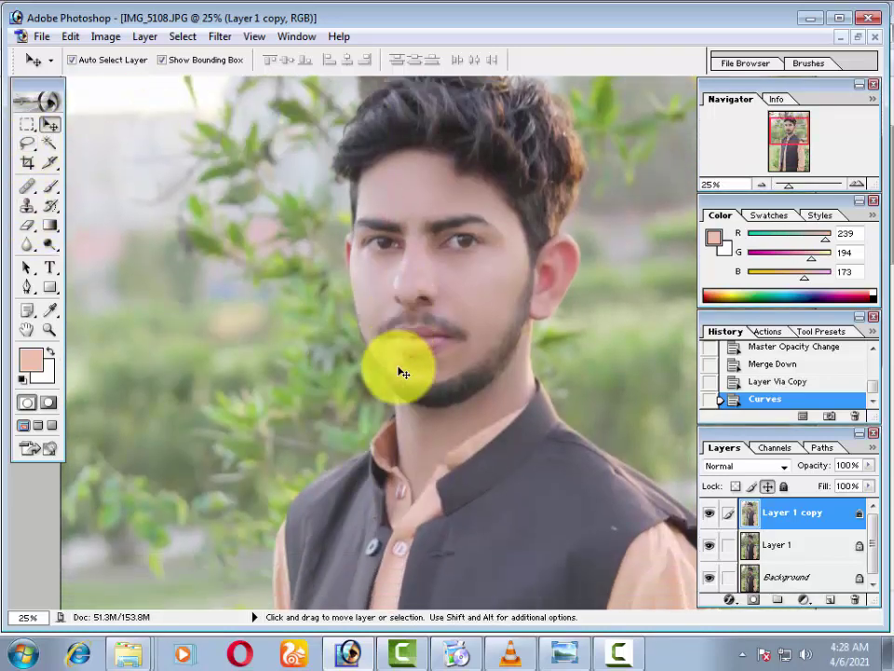
{"action": "scroll", "coordinate": [402, 372], "scroll_direction": "up", "scroll_amount": 1}
{"action": "key", "text": "ctrl+minus"}
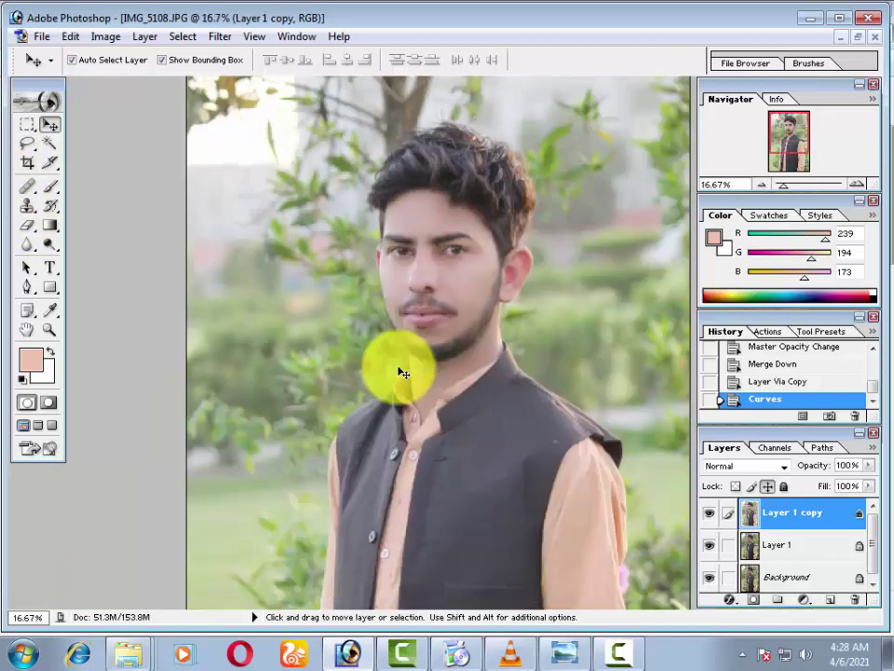
{"action": "key", "text": "ctrl+minus"}
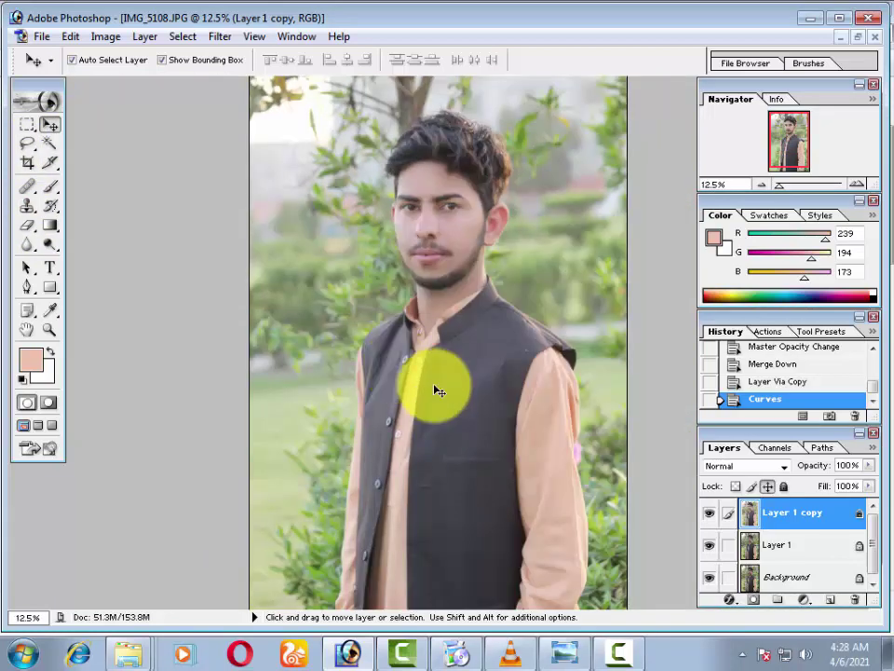
{"action": "key", "text": "ctrl+e"}
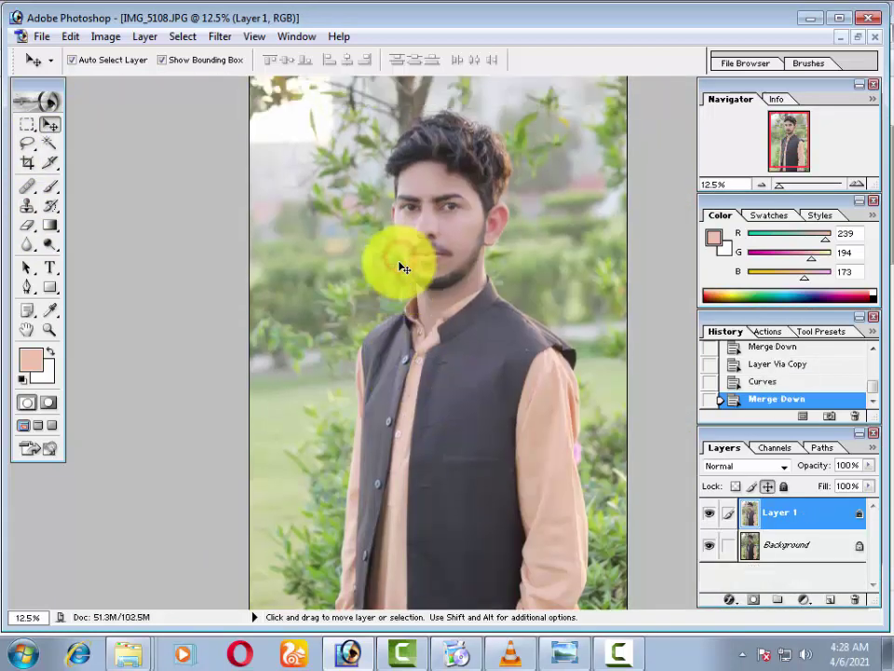
Duplicate Layer 1 as Layer 1 copy, then trial Yellows and Greens (-41) hue shifts and cancel them
{"action": "key", "text": "ctrl+j"}
{"action": "key", "text": "ctrl+u"}
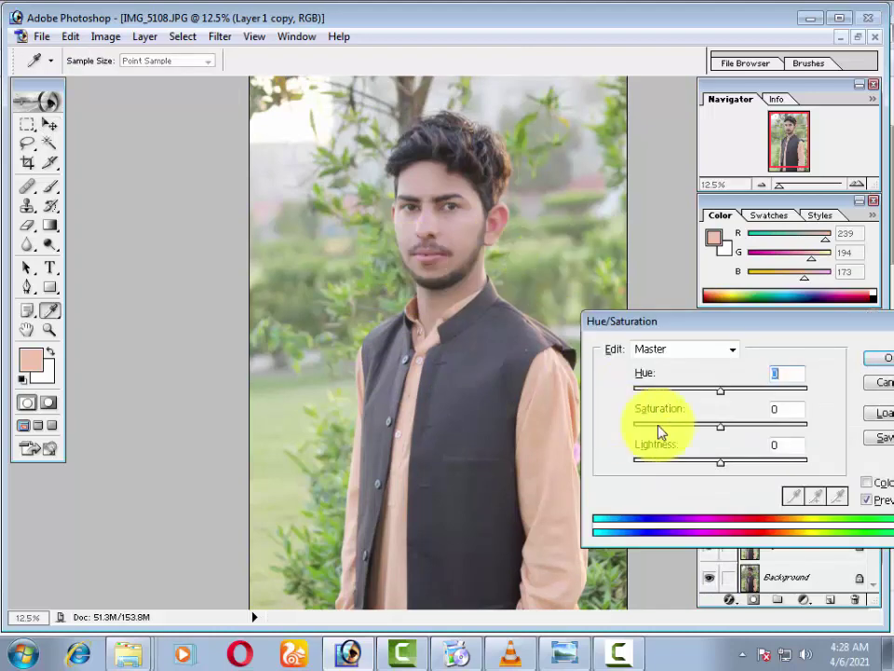
{"action": "mouse_move", "coordinate": [720, 388]}
{"action": "left_mouse_down"}
{"action": "mouse_move", "coordinate": [754, 391]}
{"action": "mouse_move", "coordinate": [733, 406]}
{"action": "left_mouse_up"}
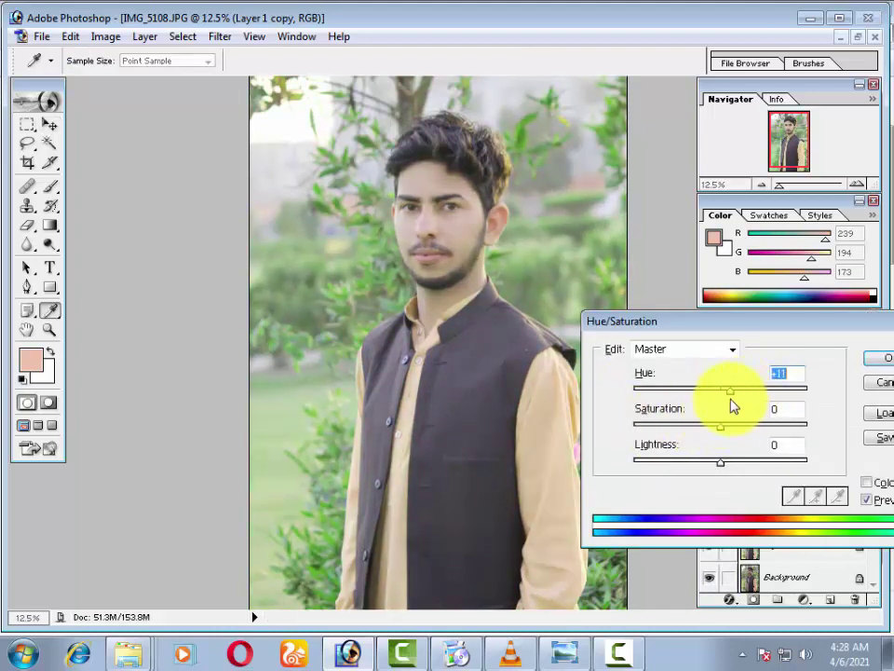
{"action": "left_click", "coordinate": [706, 348]}
{"action": "left_click", "coordinate": [696, 396]}
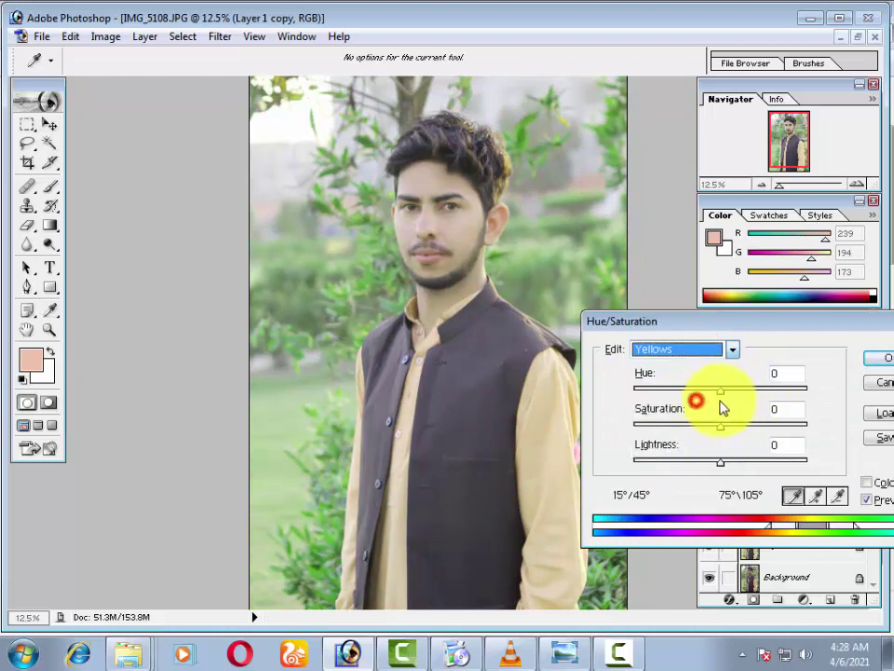
{"action": "mouse_move", "coordinate": [730, 398]}
{"action": "left_mouse_down"}
{"action": "mouse_move", "coordinate": [713, 389]}
{"action": "mouse_move", "coordinate": [754, 398]}
{"action": "mouse_move", "coordinate": [694, 398]}
{"action": "mouse_move", "coordinate": [713, 389]}
{"action": "left_mouse_up"}
{"action": "left_click", "coordinate": [708, 351]}
{"action": "left_click", "coordinate": [691, 406]}
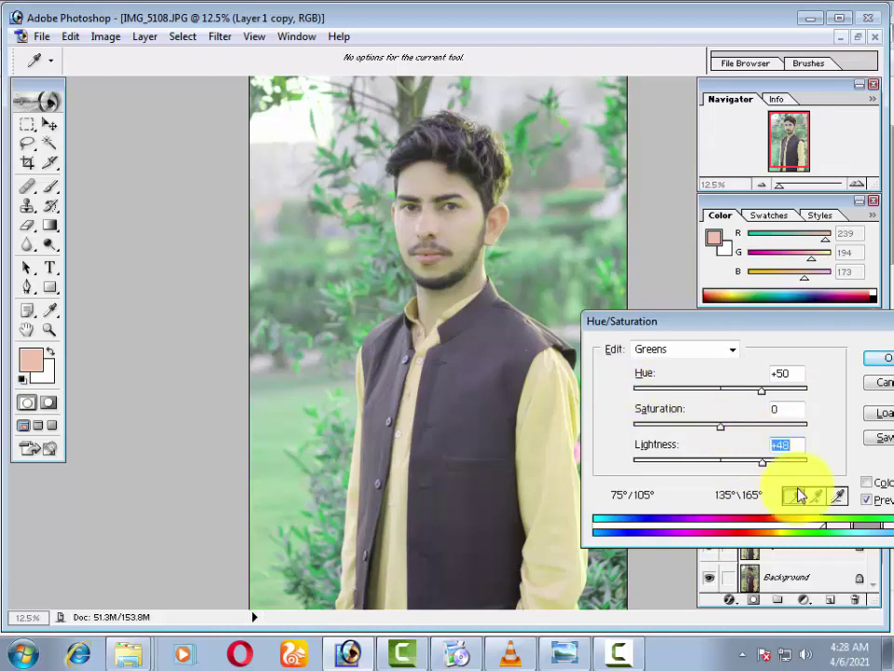
{"action": "type", "text": "-41"}
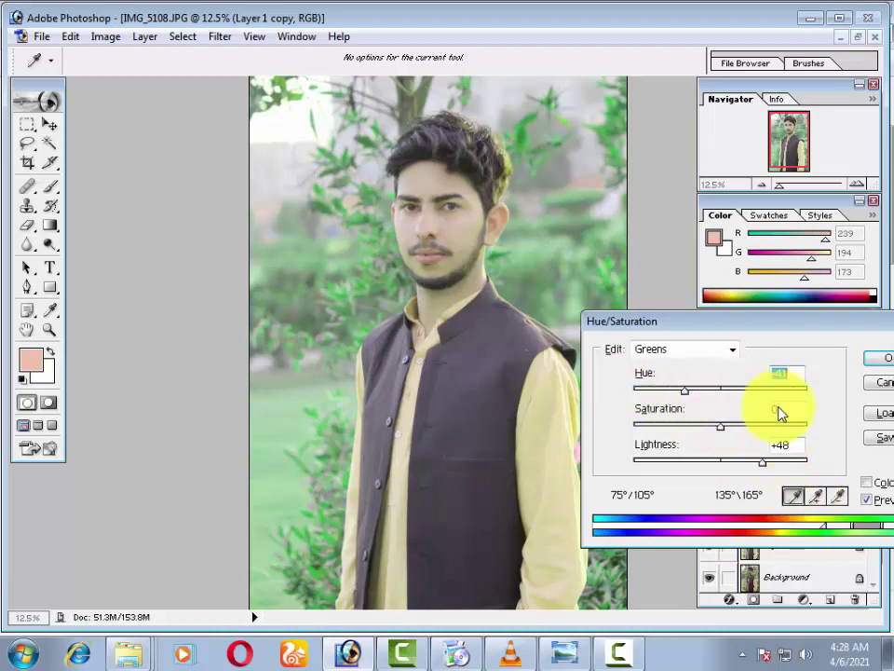
{"action": "left_click", "coordinate": [867, 389]}
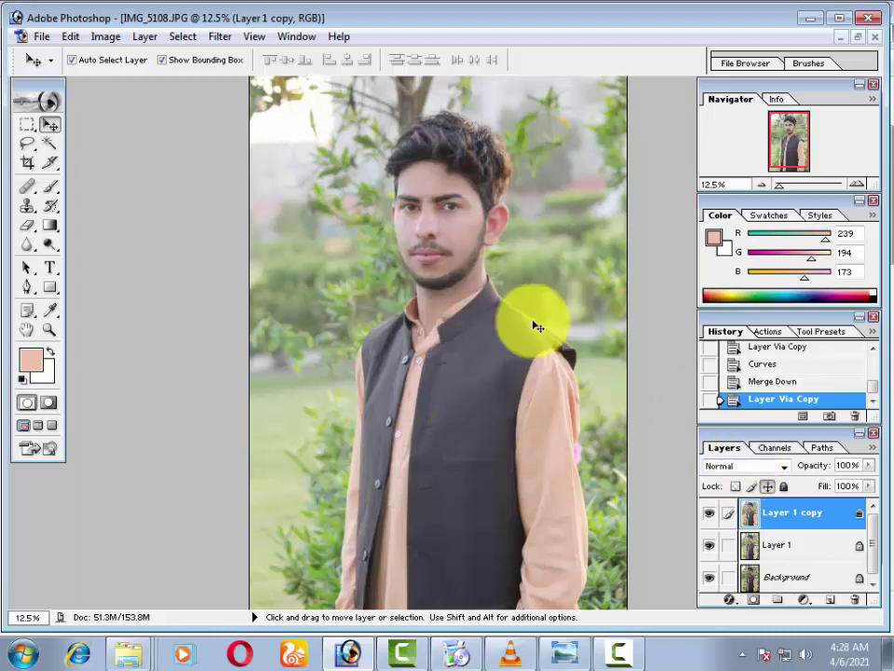
Trial a Greens hue and saturation change in Hue/Saturation, then cancel it to keep original colours
{"action": "key", "text": "ctrl+minus"}
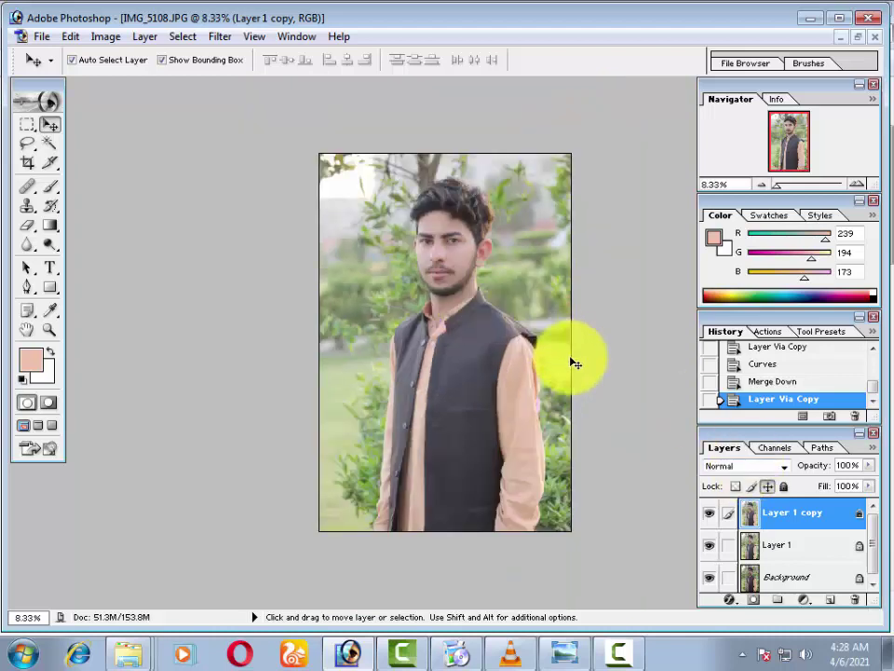
{"action": "key", "text": "ctrl+u"}
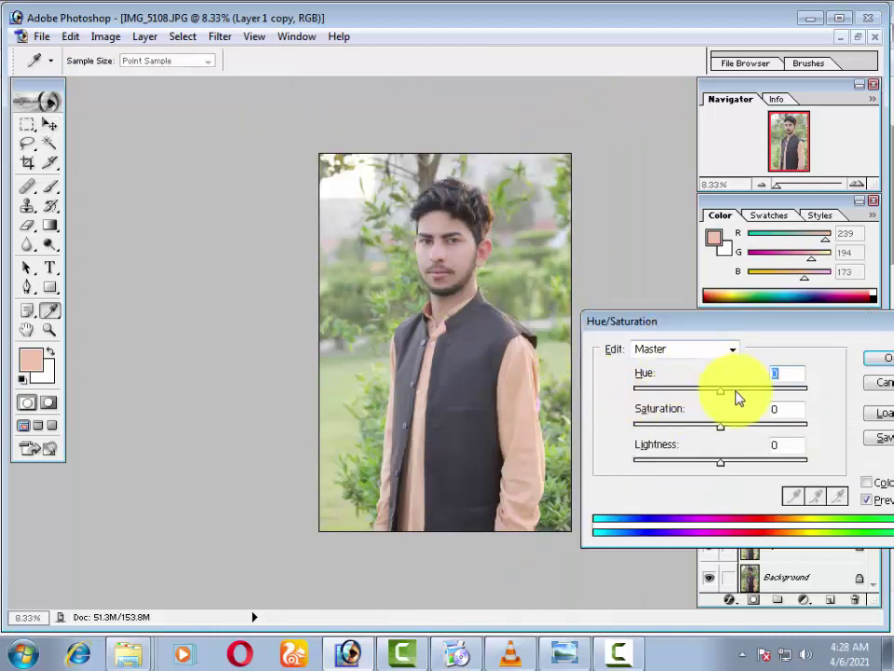
{"action": "mouse_move", "coordinate": [737, 389]}
{"action": "left_mouse_down"}
{"action": "mouse_move", "coordinate": [759, 391]}
{"action": "mouse_move", "coordinate": [699, 408]}
{"action": "mouse_move", "coordinate": [774, 431]}
{"action": "left_mouse_up"}
{"action": "left_click", "coordinate": [724, 352]}
{"action": "left_click", "coordinate": [694, 406]}
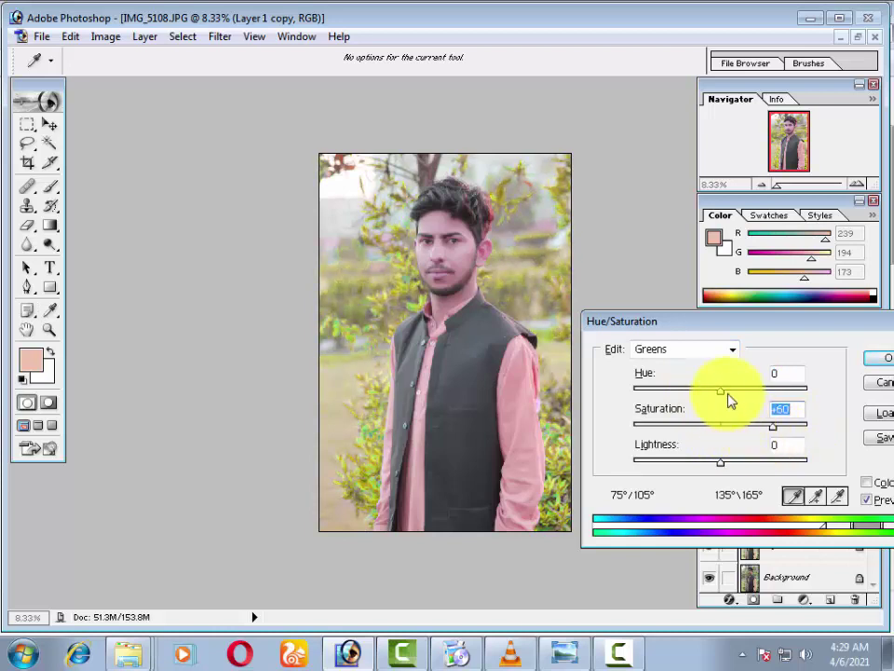
{"action": "mouse_move", "coordinate": [765, 398]}
{"action": "left_mouse_down"}
{"action": "mouse_move", "coordinate": [720, 396]}
{"action": "mouse_move", "coordinate": [782, 433]}
{"action": "left_mouse_up"}
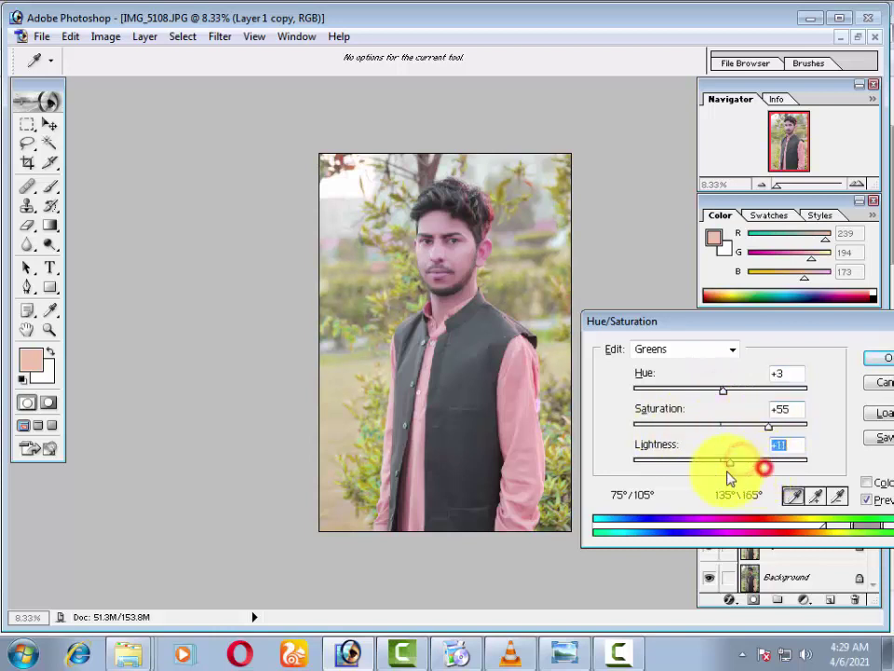
{"action": "left_click_drag", "start_coordinate": [768, 427], "coordinate": [732, 438]}
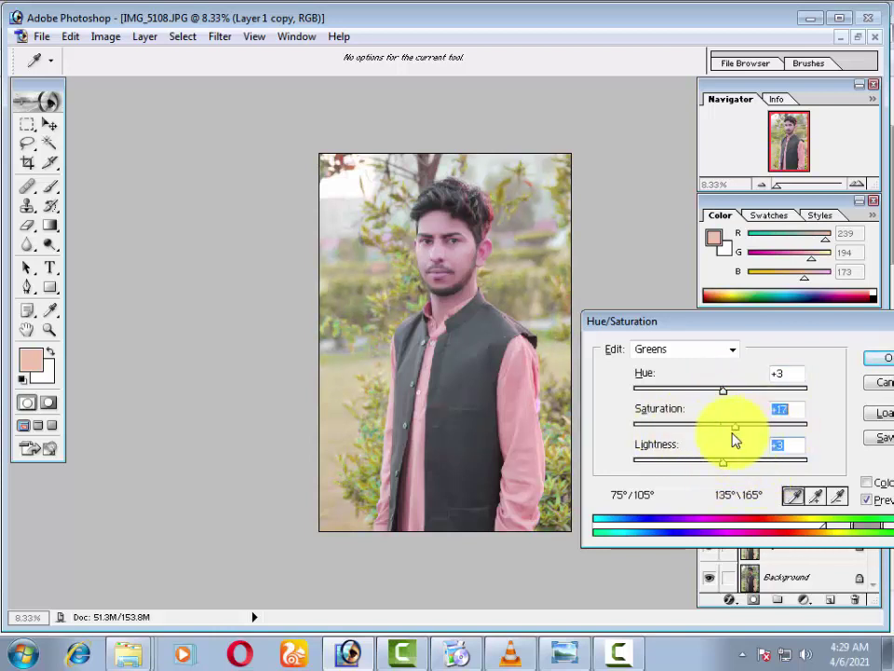
{"action": "left_click", "coordinate": [725, 399]}
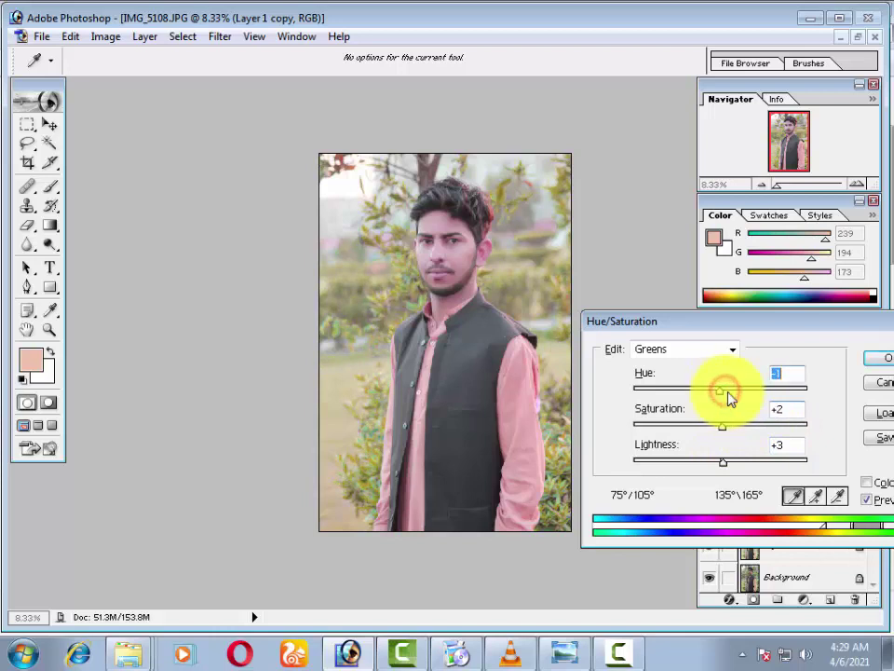
{"action": "left_click", "coordinate": [873, 385]}
{"action": "left_click", "coordinate": [105, 36]}
{"action": "mouse_move", "coordinate": [144, 82]}
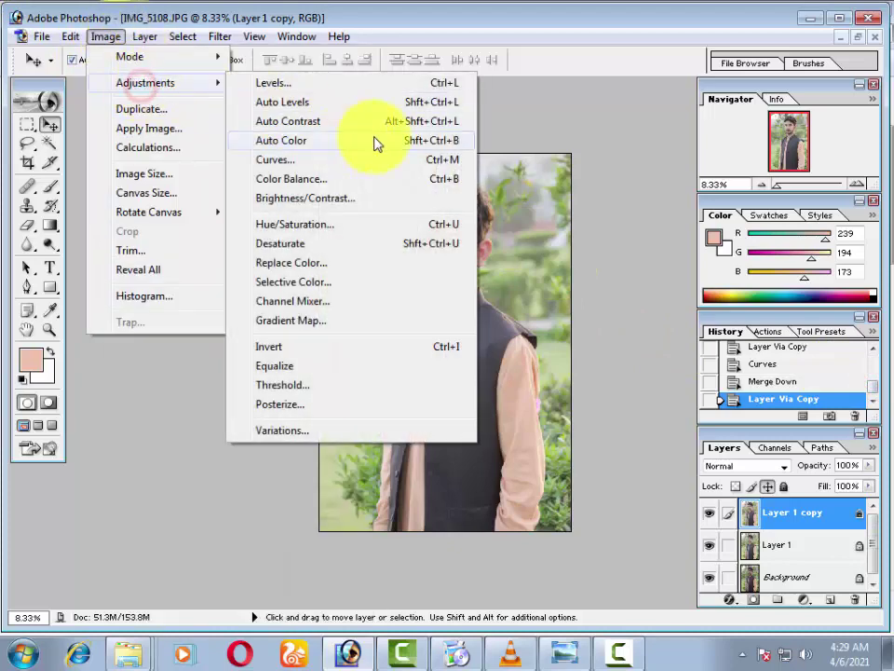
Try Desaturate on Layer 1 copy, undo it, then apply Auto Color instead
{"action": "left_click", "coordinate": [352, 250]}
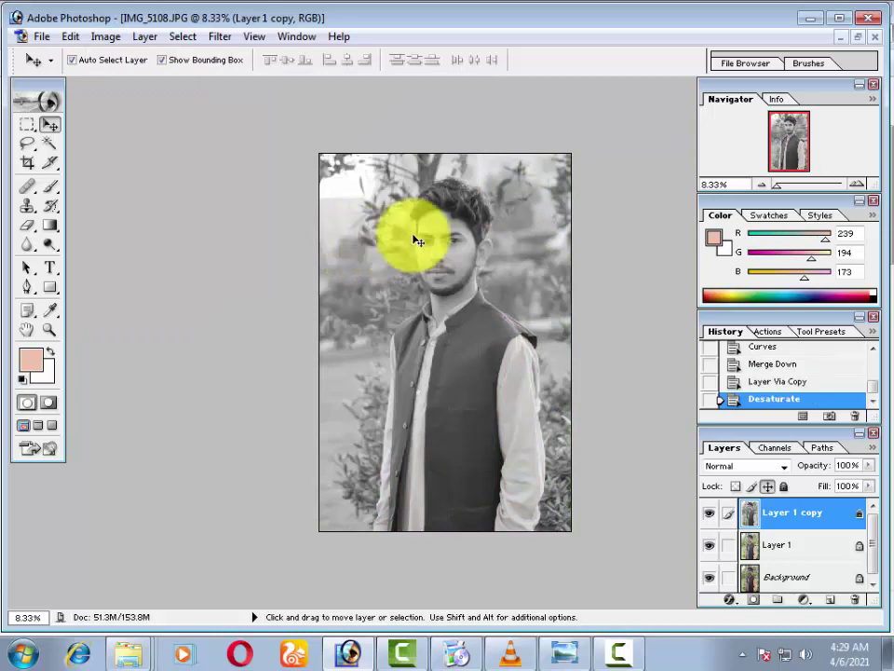
{"action": "key", "text": "ctrl+z"}
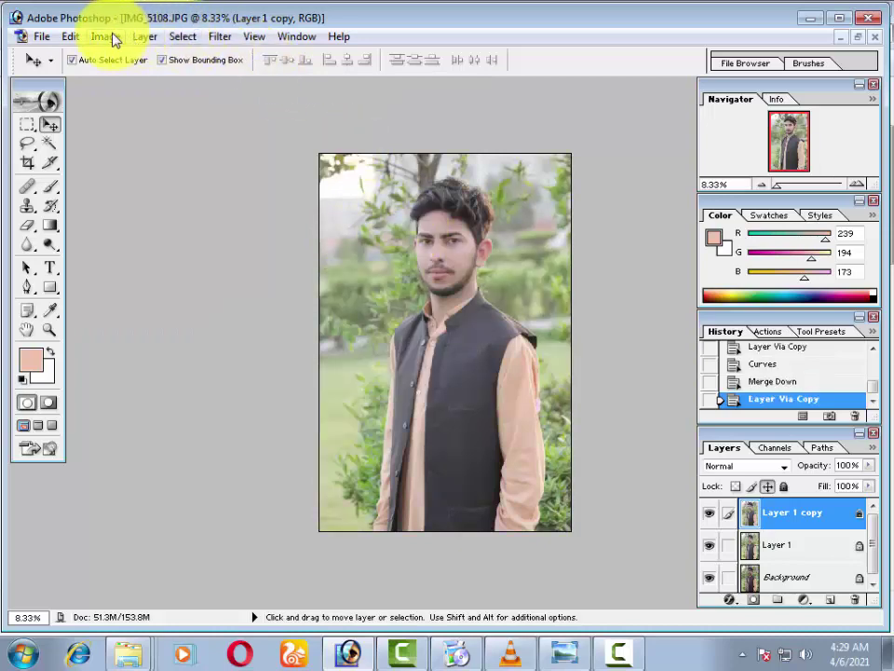
{"action": "left_click", "coordinate": [105, 36]}
{"action": "left_click", "coordinate": [149, 82]}
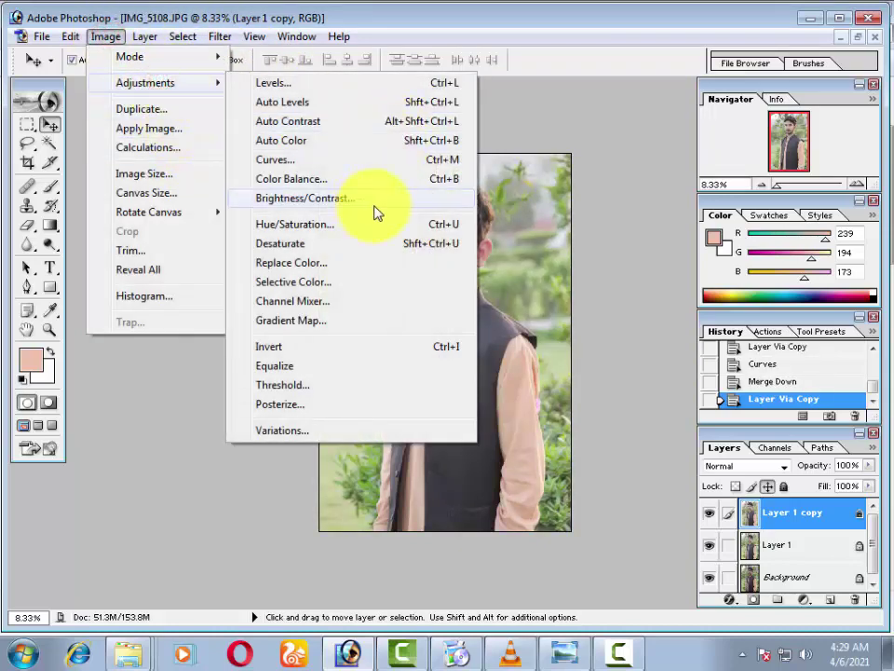
{"action": "left_click", "coordinate": [408, 147]}
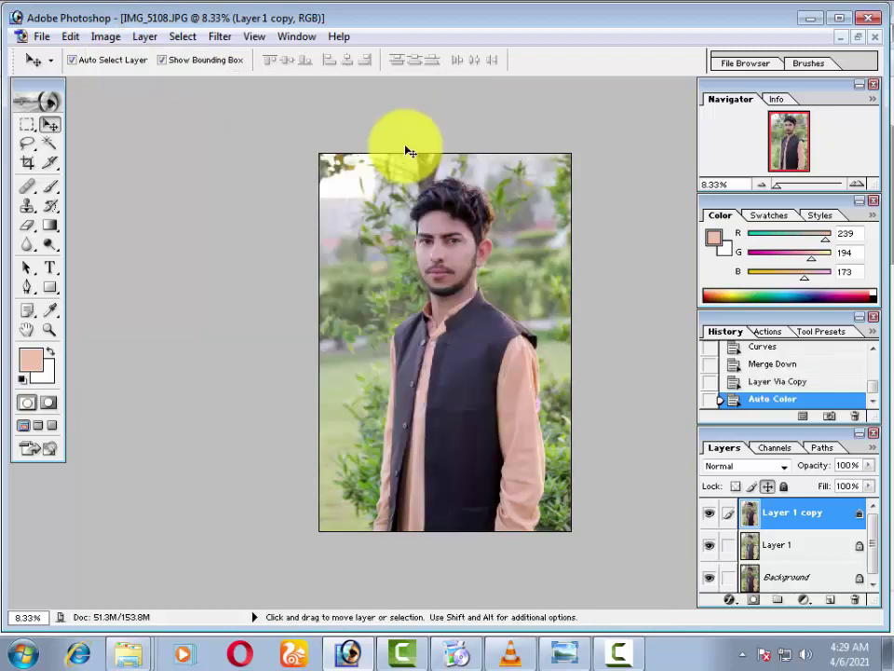
Zoom in and pan so the man's face, nose and lips fill the window at 66.7%
{"action": "key", "text": "ctrl+0"}
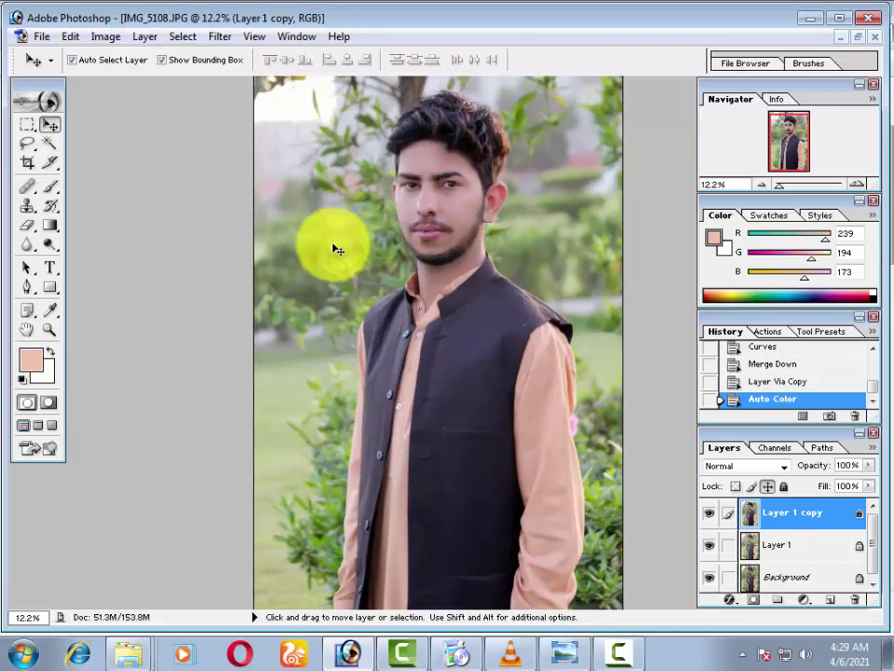
{"action": "key", "text": "ctrl+plus"}
{"action": "key", "text": "ctrl+plus"}
{"action": "mouse_move", "coordinate": [339, 239]}
{"action": "left_mouse_down"}
{"action": "mouse_move", "coordinate": [345, 389]}
{"action": "mouse_move", "coordinate": [417, 298]}
{"action": "mouse_move", "coordinate": [457, 339]}
{"action": "mouse_move", "coordinate": [468, 383]}
{"action": "left_mouse_up"}
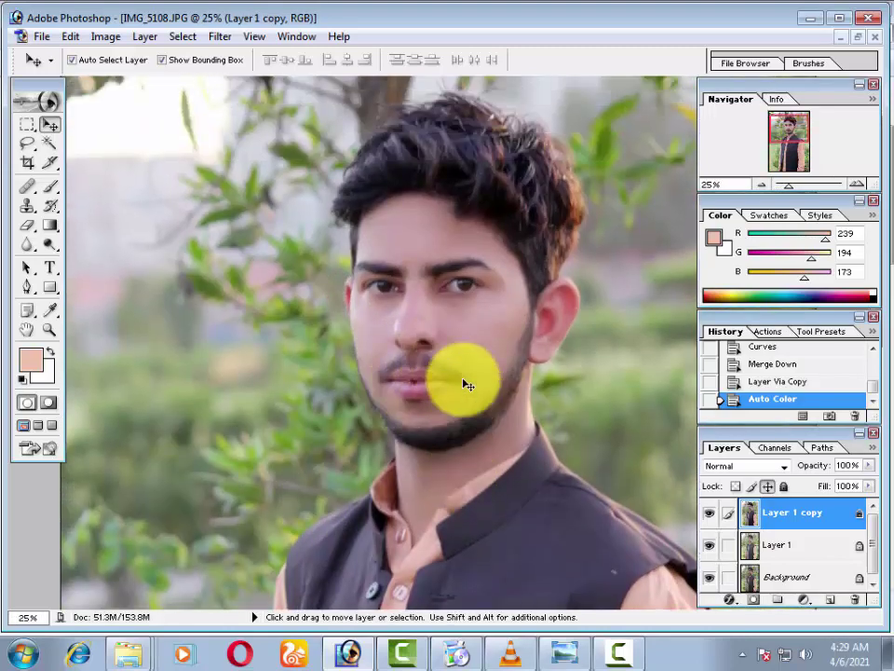
{"action": "key", "text": "ctrl+plus"}
{"action": "key", "text": "ctrl+plus"}
{"action": "key", "text": "ctrl+plus"}
{"action": "left_click_drag", "start_coordinate": [422, 299], "coordinate": [377, 402]}
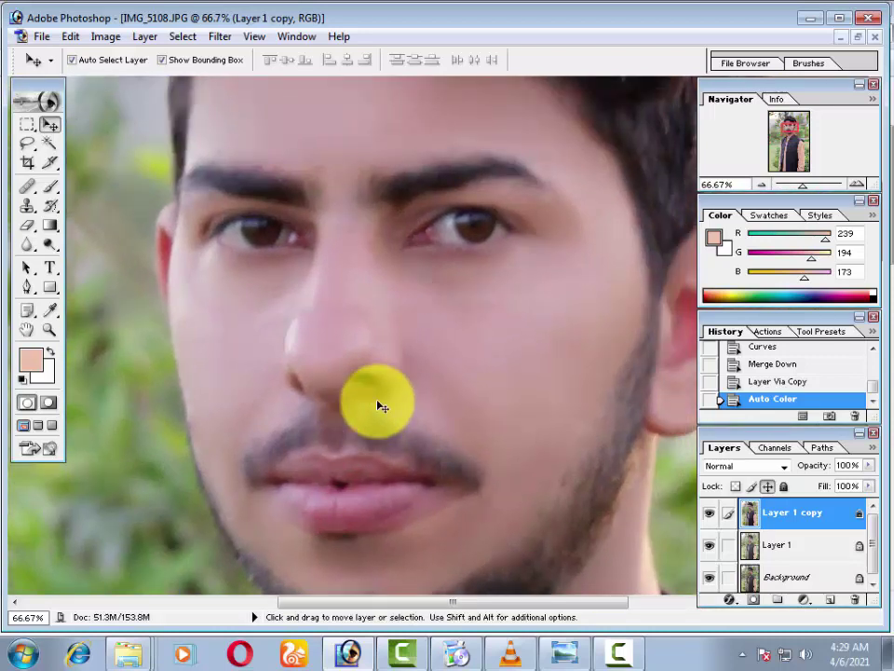
Add a new Layer 2 and set a red foreground colour (R226 G81 B81) for brushing the lips
{"action": "left_click", "coordinate": [825, 601]}
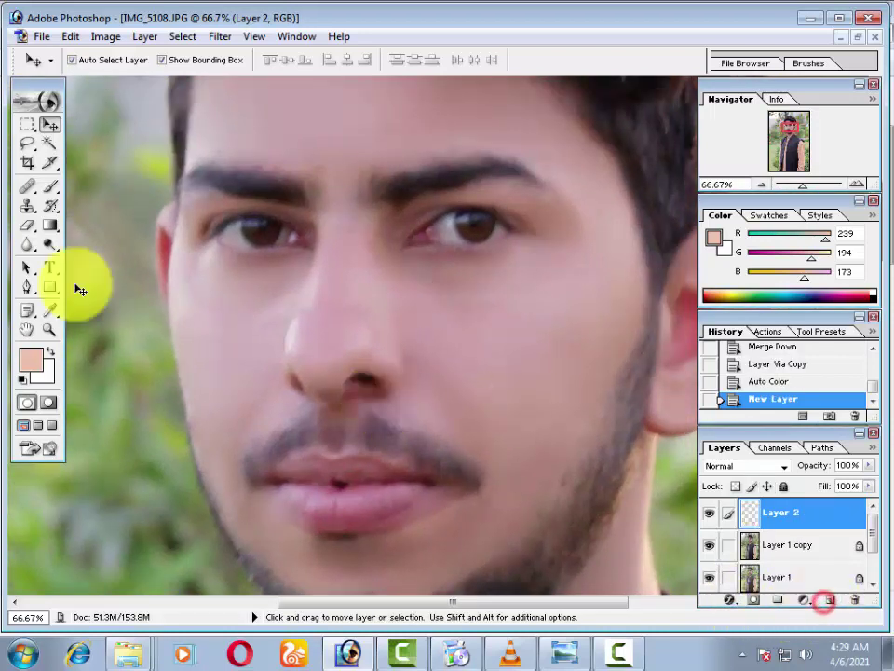
{"action": "left_click", "coordinate": [42, 357]}
{"action": "left_click", "coordinate": [368, 364]}
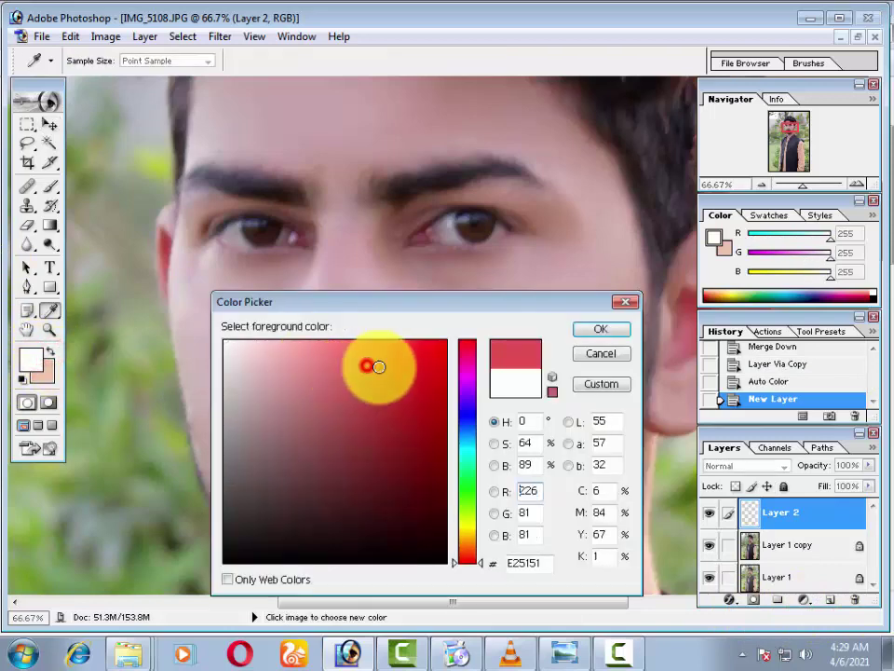
{"action": "key", "text": "Return"}
{"action": "left_click", "coordinate": [51, 189]}
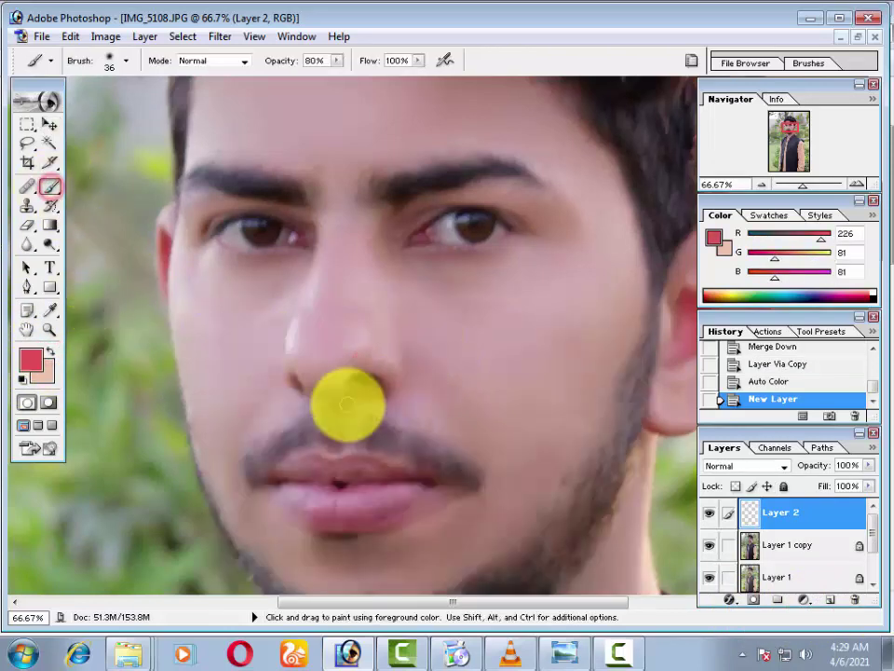
{"action": "key", "text": "ctrl+plus"}
{"action": "key", "text": "ctrl+plus"}
{"action": "left_click_drag", "start_coordinate": [375, 405], "coordinate": [373, 80]}
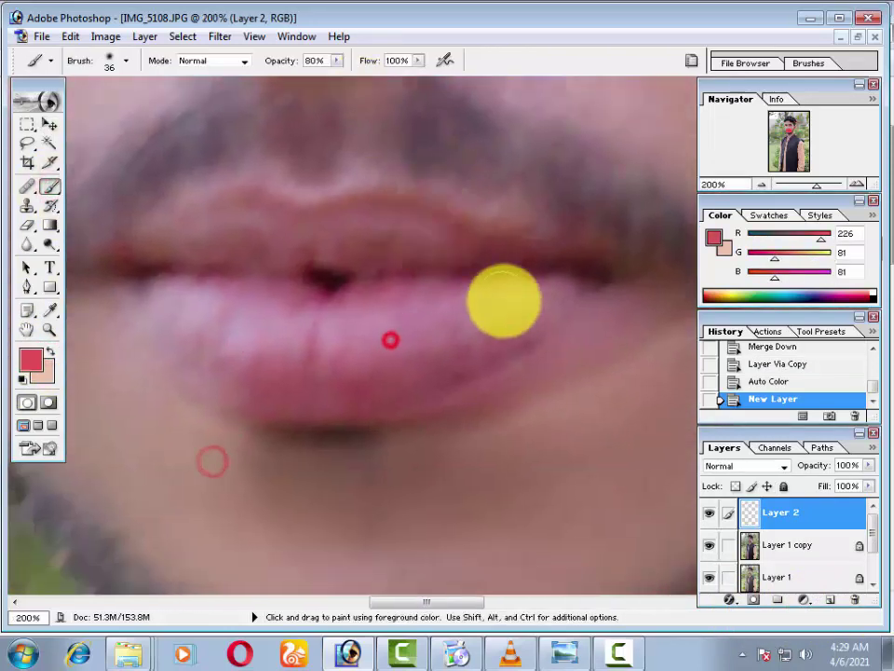
Paint both lips solid red, using a 22 px brush for the upper lip and corners
{"action": "left_click", "coordinate": [518, 299]}
{"action": "mouse_move", "coordinate": [485, 343]}
{"action": "left_mouse_down"}
{"action": "mouse_move", "coordinate": [354, 379]}
{"action": "mouse_move", "coordinate": [419, 320]}
{"action": "mouse_move", "coordinate": [479, 313]}
{"action": "mouse_move", "coordinate": [451, 297]}
{"action": "mouse_move", "coordinate": [548, 291]}
{"action": "left_mouse_up"}
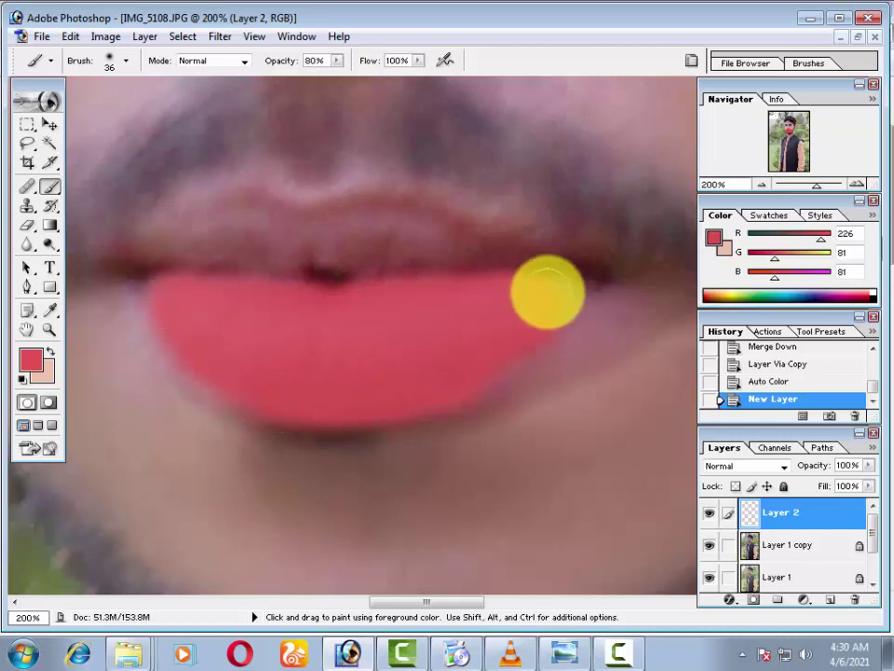
{"action": "right_click", "coordinate": [574, 292]}
{"action": "left_click", "coordinate": [496, 265]}
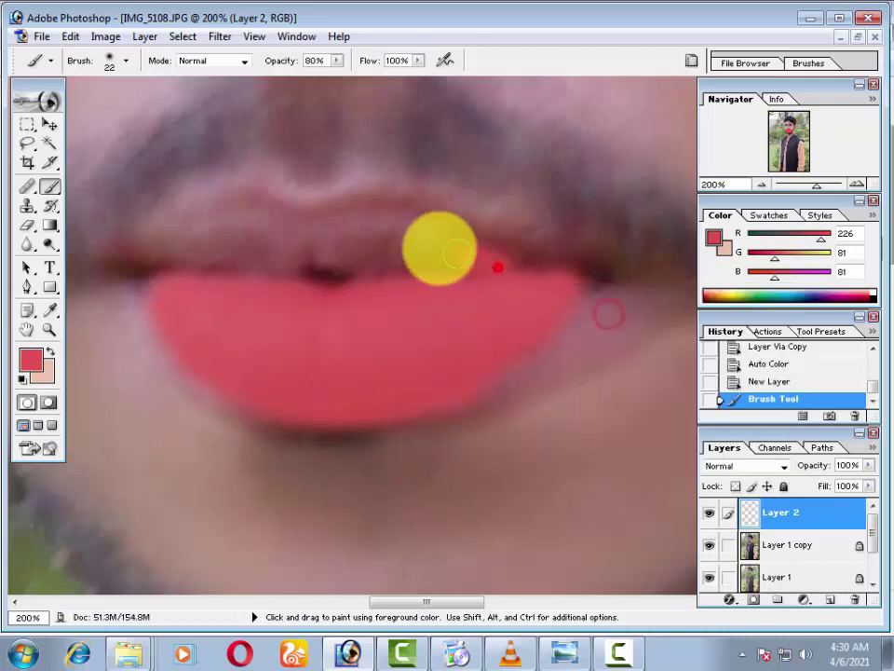
{"action": "left_click_drag", "start_coordinate": [496, 266], "coordinate": [501, 268]}
{"action": "mouse_move", "coordinate": [556, 279]}
{"action": "left_mouse_down"}
{"action": "mouse_move", "coordinate": [405, 236]}
{"action": "mouse_move", "coordinate": [423, 215]}
{"action": "mouse_move", "coordinate": [463, 275]}
{"action": "mouse_move", "coordinate": [354, 270]}
{"action": "mouse_move", "coordinate": [347, 248]}
{"action": "mouse_move", "coordinate": [240, 202]}
{"action": "mouse_move", "coordinate": [149, 235]}
{"action": "mouse_move", "coordinate": [256, 263]}
{"action": "mouse_move", "coordinate": [207, 247]}
{"action": "mouse_move", "coordinate": [190, 228]}
{"action": "left_mouse_up"}
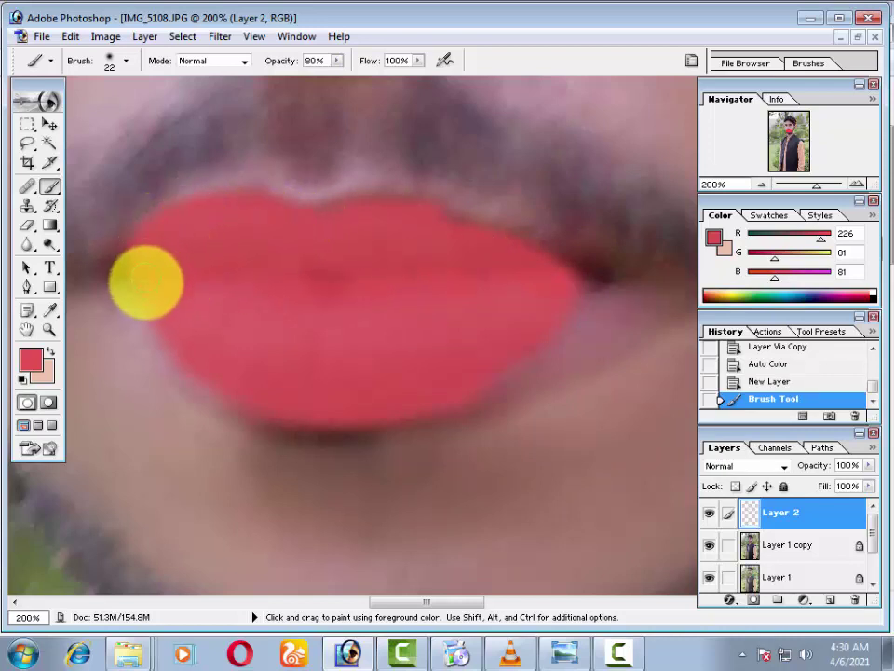
{"action": "left_click_drag", "start_coordinate": [146, 282], "coordinate": [239, 271]}
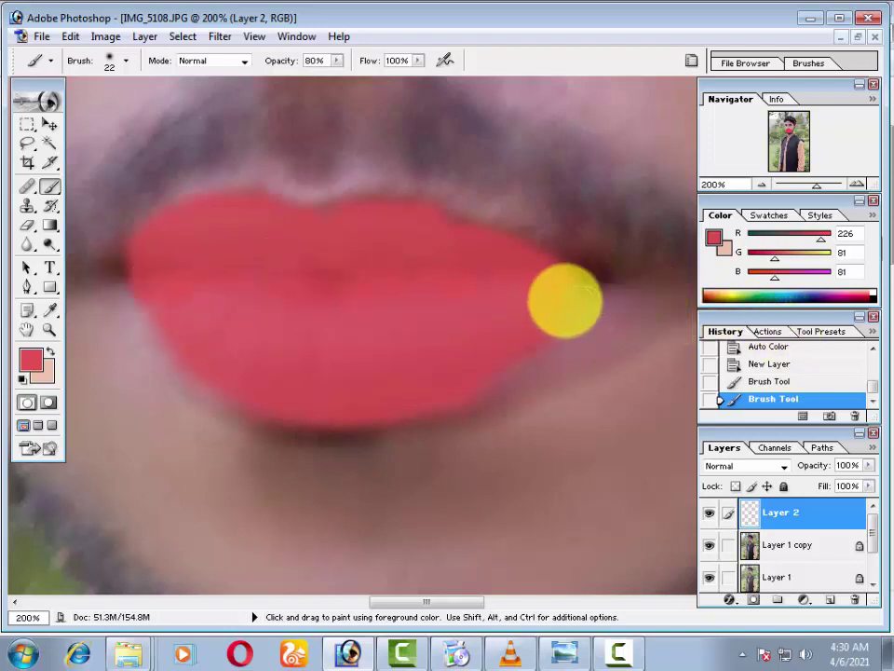
{"action": "mouse_move", "coordinate": [580, 283]}
{"action": "left_mouse_down"}
{"action": "mouse_move", "coordinate": [494, 274]}
{"action": "mouse_move", "coordinate": [299, 280]}
{"action": "mouse_move", "coordinate": [257, 317]}
{"action": "mouse_move", "coordinate": [260, 300]}
{"action": "left_mouse_up"}
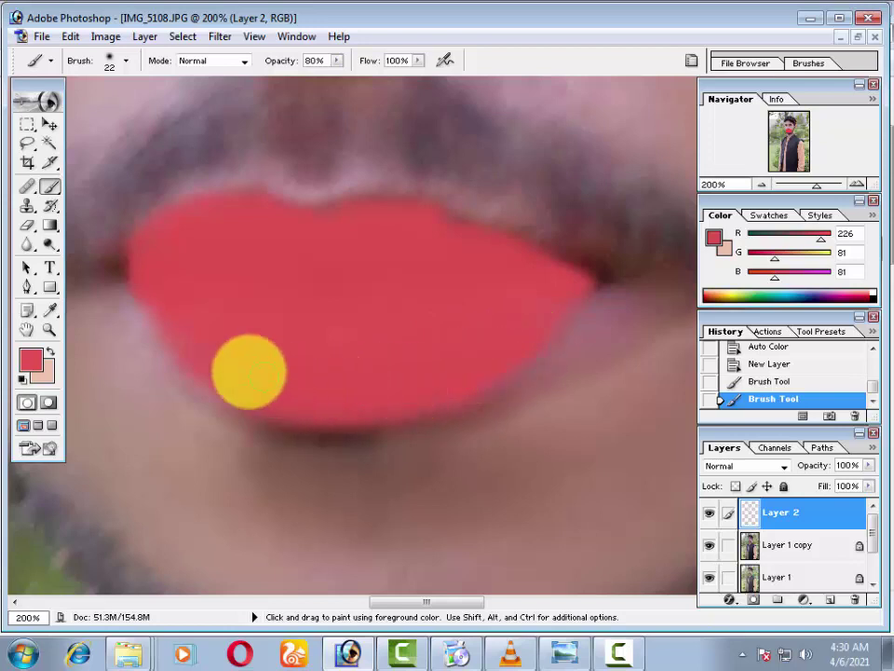
{"action": "left_click_drag", "start_coordinate": [166, 280], "coordinate": [319, 270]}
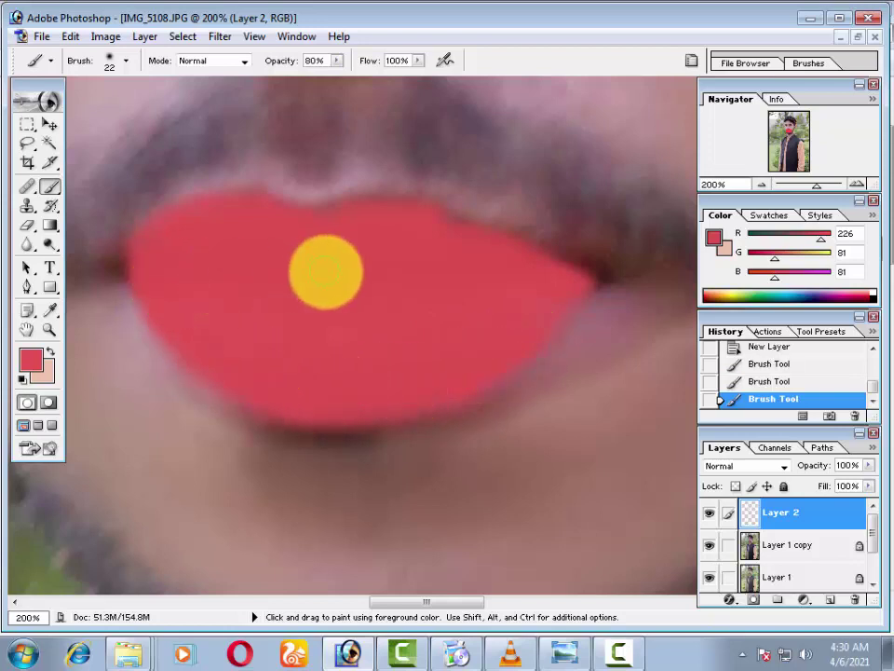
{"action": "left_click", "coordinate": [48, 124]}
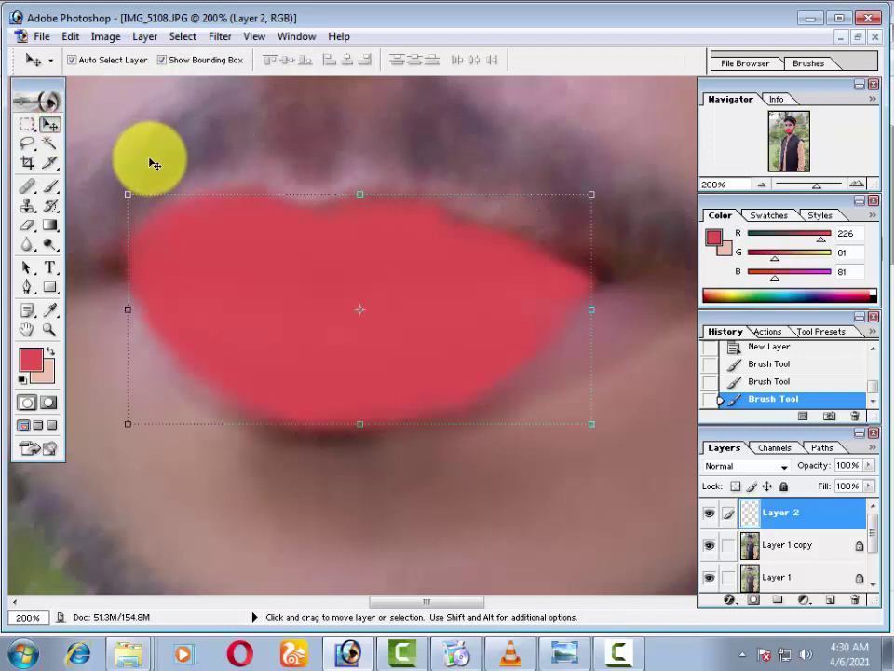
Drop Layer 2's red lip paint to 20% opacity and select Layer 1 copy
{"action": "key", "text": "2"}
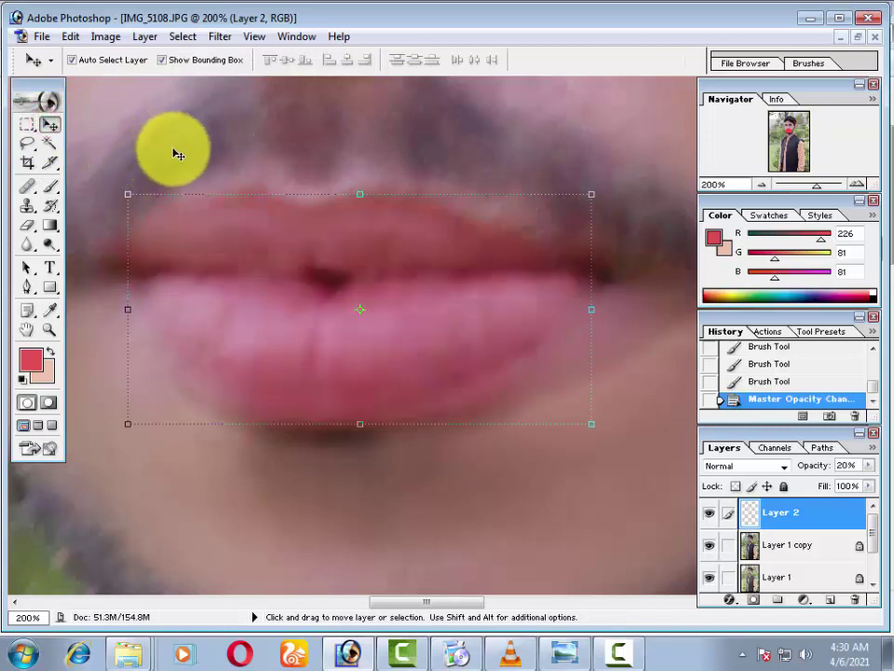
{"action": "key", "text": "ctrl+minus"}
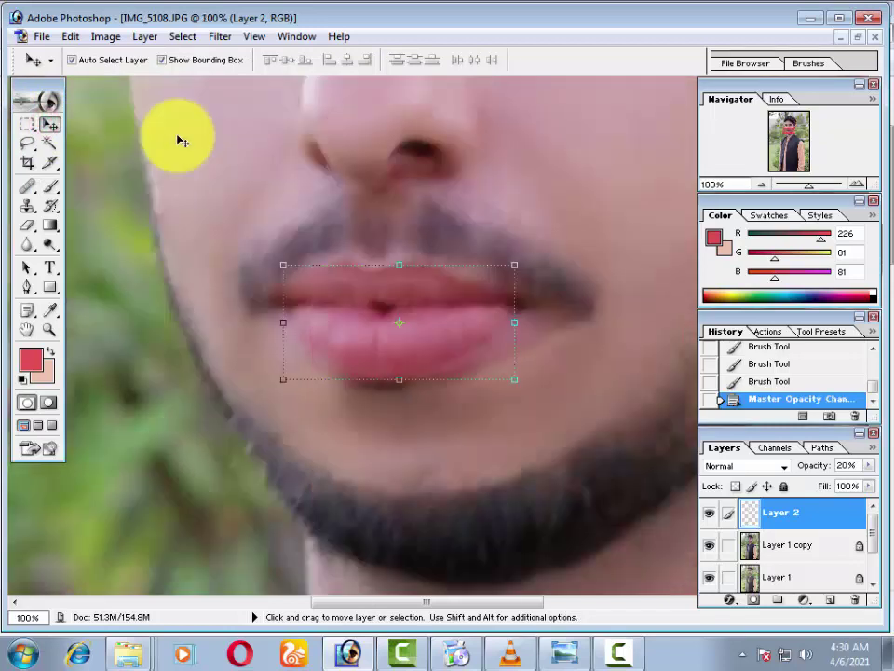
{"action": "key", "text": "ctrl+minus"}
{"action": "left_click", "coordinate": [347, 199]}
{"action": "scroll", "coordinate": [250, 266], "scroll_direction": "up", "scroll_amount": 2}
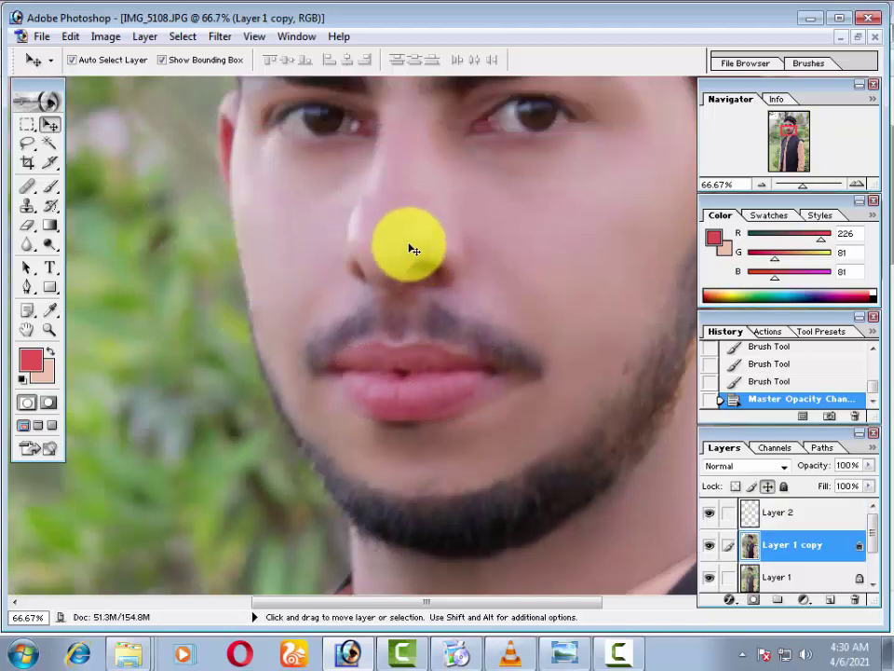
{"action": "key", "text": "ctrl+minus"}
{"action": "key", "text": "ctrl+minus"}
{"action": "key", "text": "ctrl+minus"}
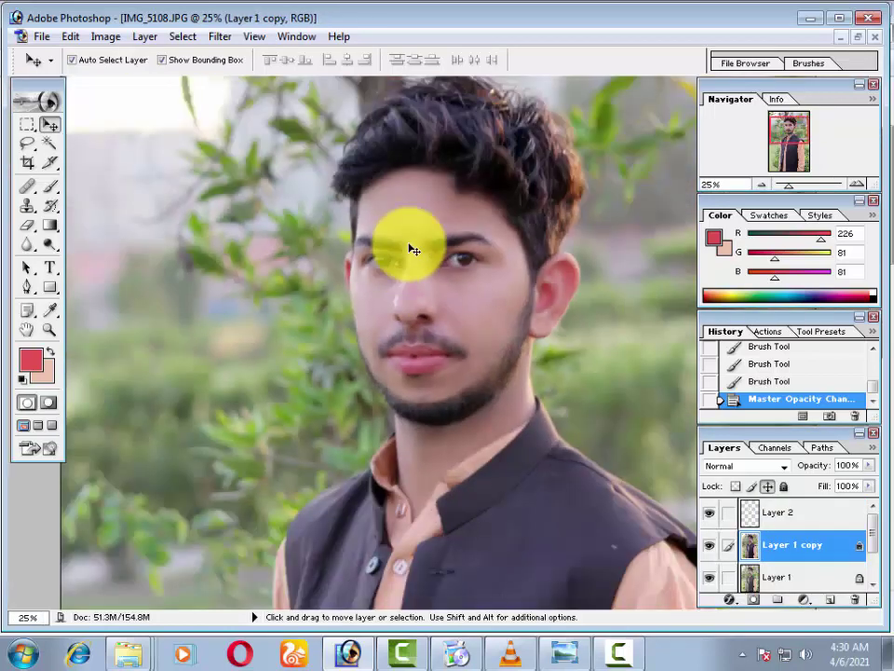
{"action": "key", "text": "ctrl+plus"}
{"action": "key", "text": "ctrl+plus"}
{"action": "key", "text": "ctrl+plus"}
{"action": "key", "text": "ctrl+plus"}
{"action": "key", "text": "ctrl+plus"}
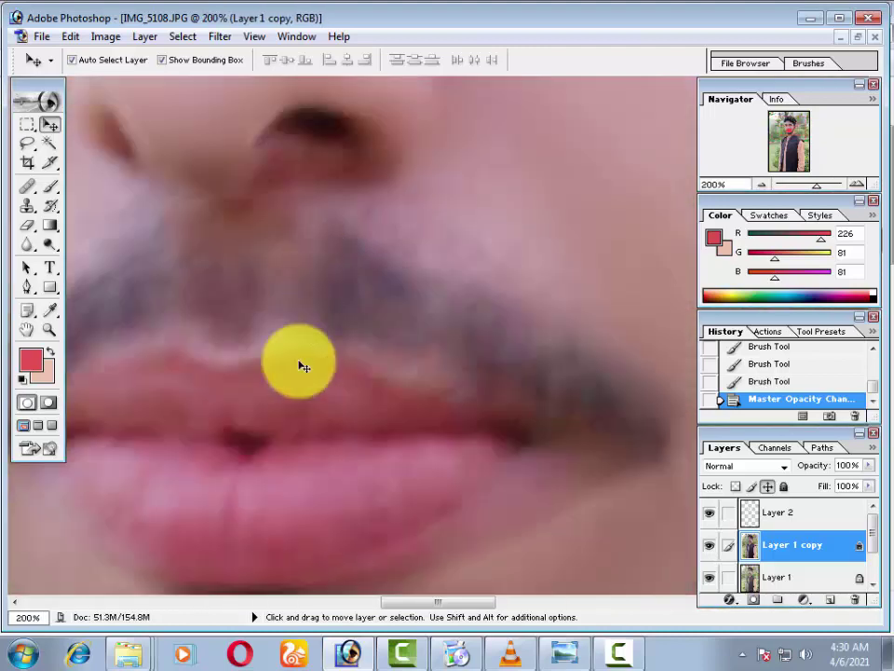
{"action": "scroll", "coordinate": [296, 366], "scroll_direction": "down", "scroll_amount": 2}
Heal the spots beside the lip corner and on the cheek with a 27 px Healing Brush
{"action": "left_click", "coordinate": [29, 188]}
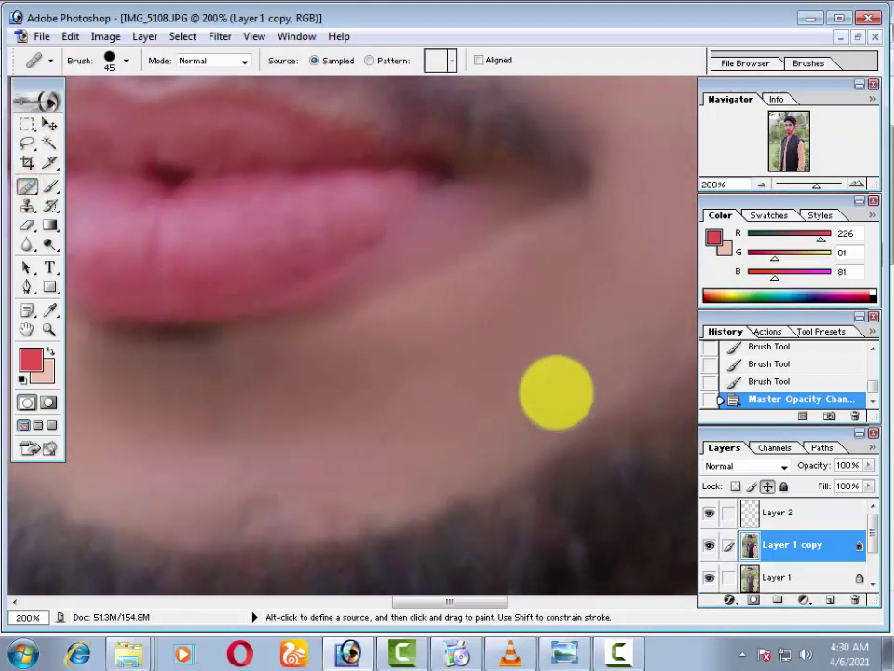
{"action": "right_click", "coordinate": [532, 354]}
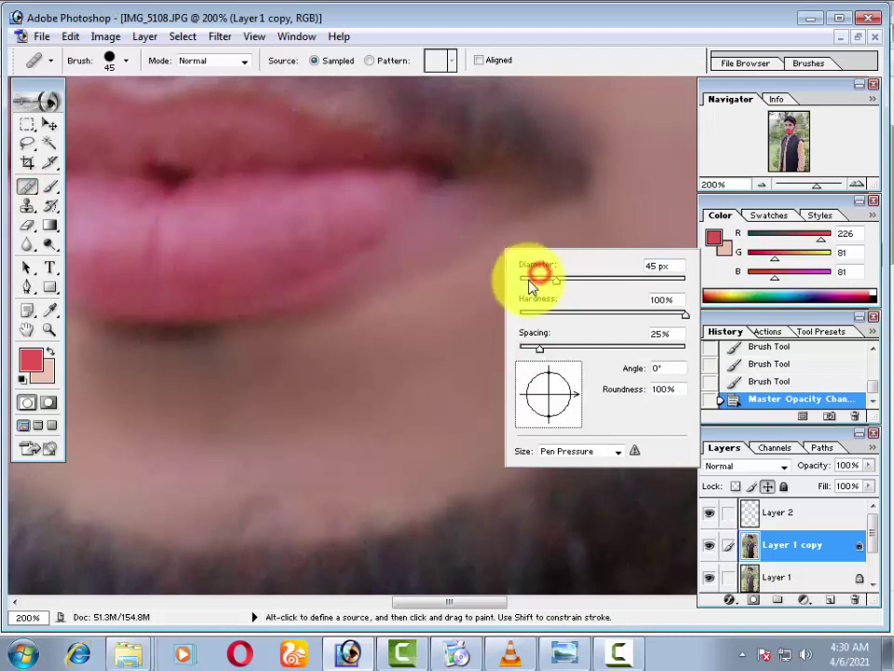
{"action": "left_click", "coordinate": [485, 244]}
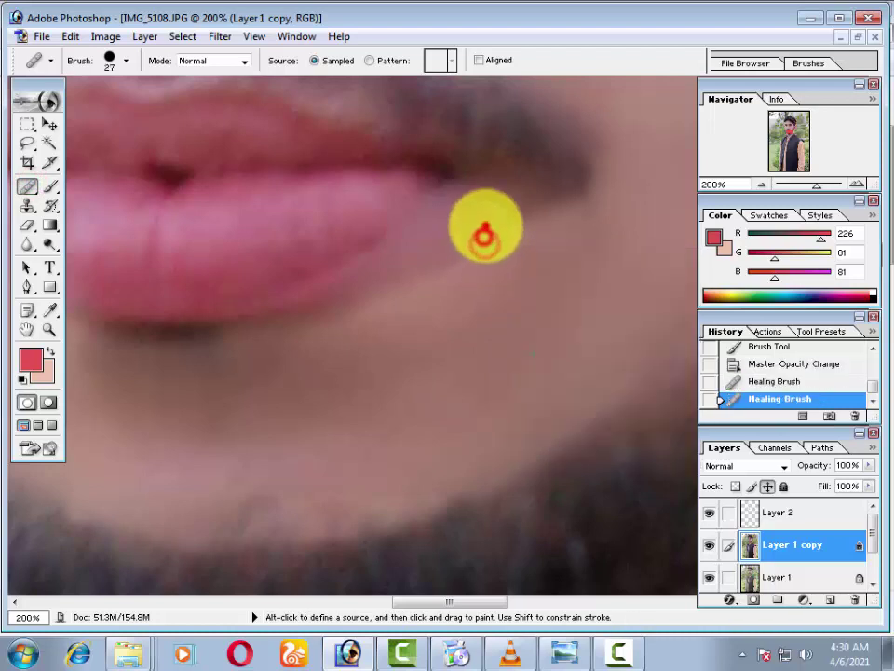
{"action": "left_click", "coordinate": [449, 253]}
{"action": "left_click", "coordinate": [531, 321], "text": "alt"}
{"action": "left_click", "coordinate": [457, 240]}
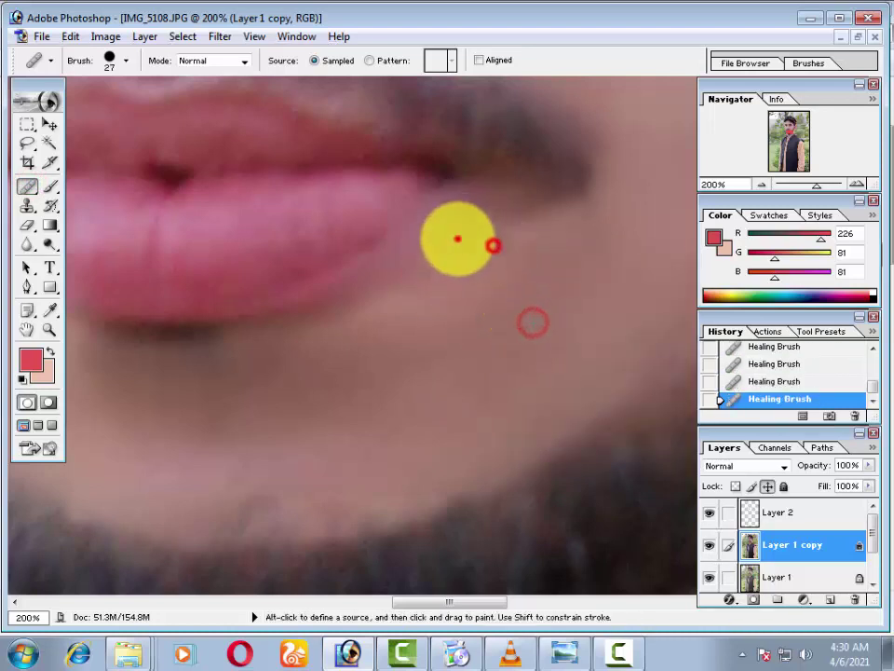
Patch the blemishes near the mouth corner onto clean skin with the Patch tool
{"action": "left_click_drag", "start_coordinate": [27, 186], "coordinate": [75, 203]}
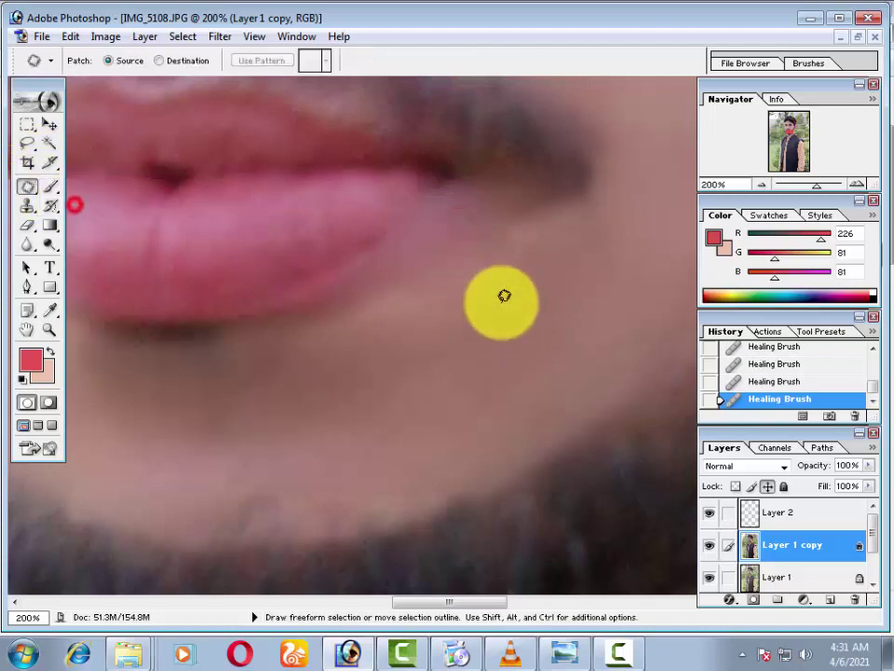
{"action": "mouse_move", "coordinate": [492, 257]}
{"action": "left_mouse_down"}
{"action": "mouse_move", "coordinate": [459, 228]}
{"action": "mouse_move", "coordinate": [575, 295]}
{"action": "left_mouse_up"}
{"action": "left_click", "coordinate": [573, 299]}
{"action": "mouse_move", "coordinate": [496, 213]}
{"action": "left_mouse_down"}
{"action": "mouse_move", "coordinate": [465, 224]}
{"action": "mouse_move", "coordinate": [497, 216]}
{"action": "left_mouse_up"}
{"action": "left_click_drag", "start_coordinate": [499, 242], "coordinate": [565, 276]}
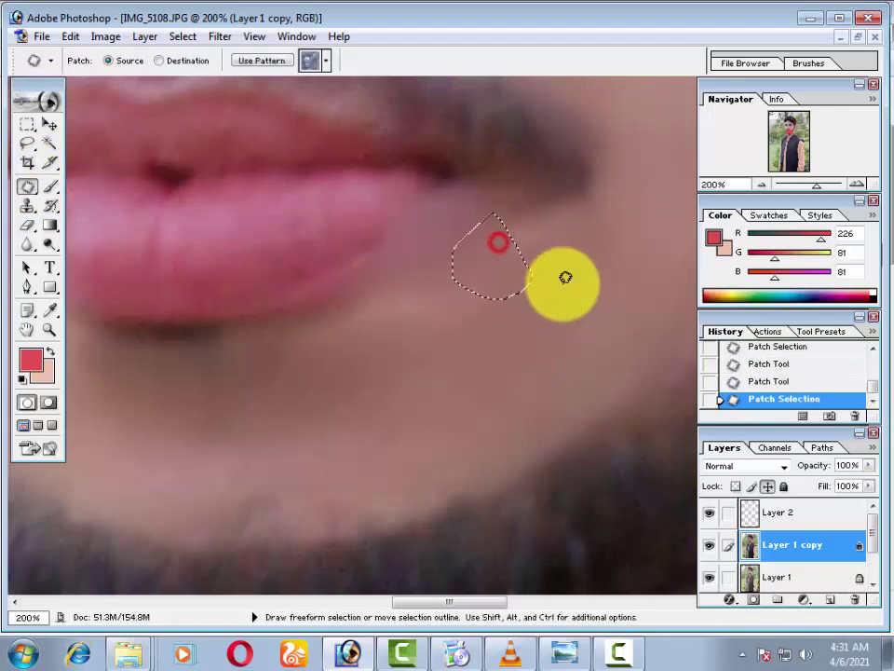
Open Save For Web, dismiss the image size warning, and close it without exporting
{"action": "key", "text": "ctrl+minus"}
{"action": "key", "text": "ctrl+minus"}
{"action": "key", "text": "ctrl+minus"}
{"action": "key", "text": "ctrl+minus"}
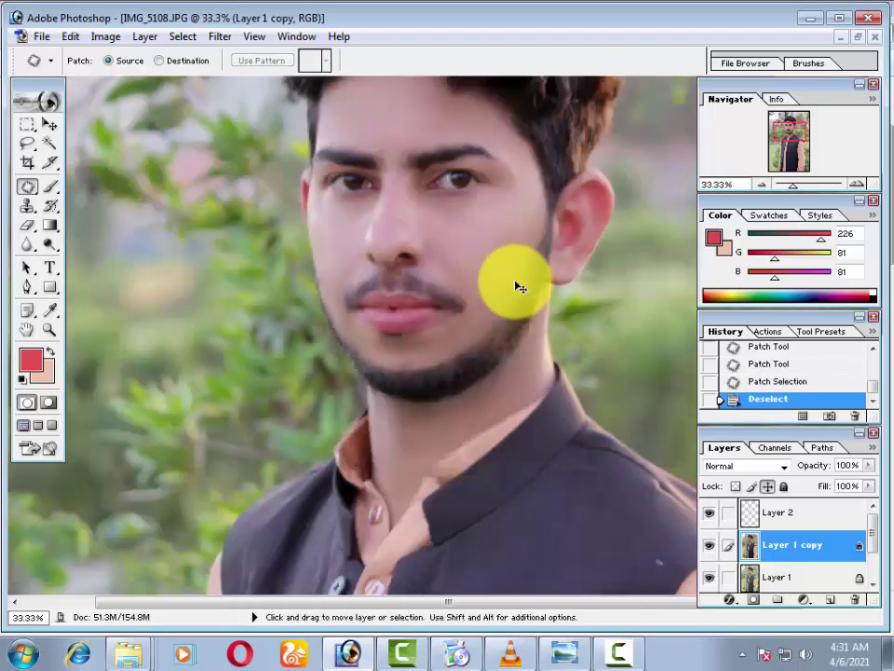
{"action": "key", "text": "ctrl+minus"}
{"action": "key", "text": "ctrl+minus"}
{"action": "scroll", "coordinate": [279, 168], "scroll_direction": "down", "scroll_amount": 1}
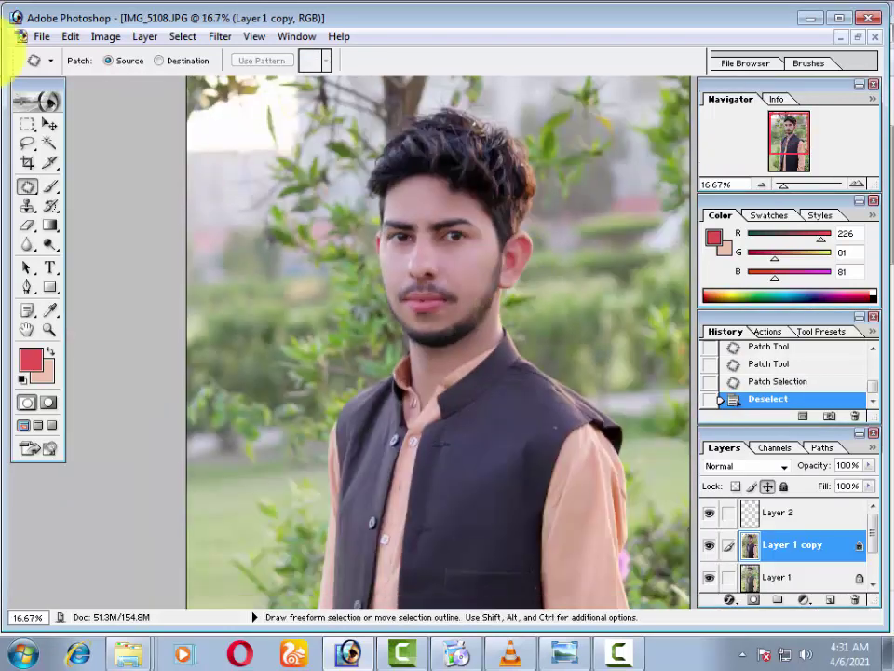
{"action": "left_click", "coordinate": [41, 37]}
{"action": "left_click", "coordinate": [120, 213]}
{"action": "key", "text": "Return"}
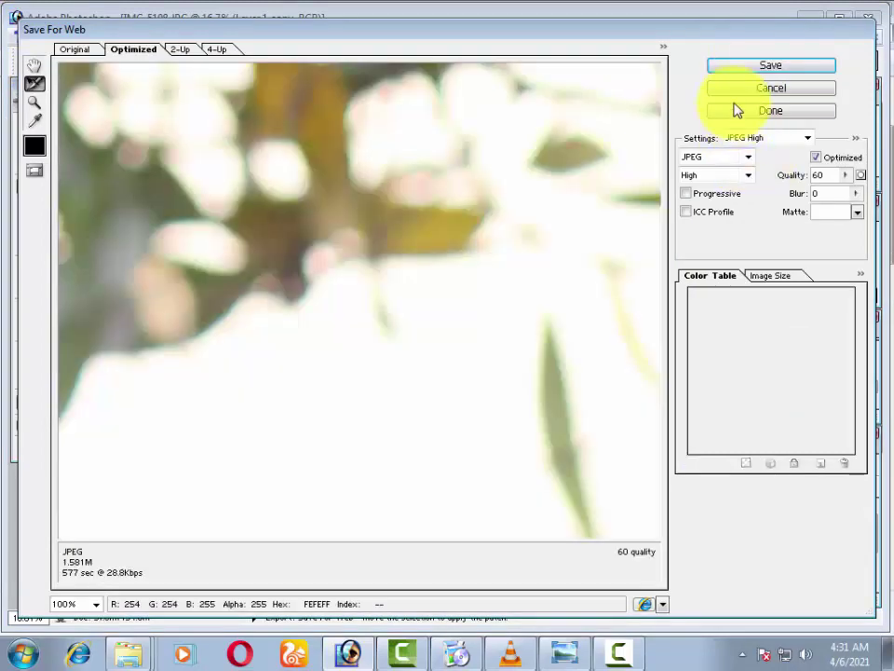
{"action": "left_click", "coordinate": [731, 87]}
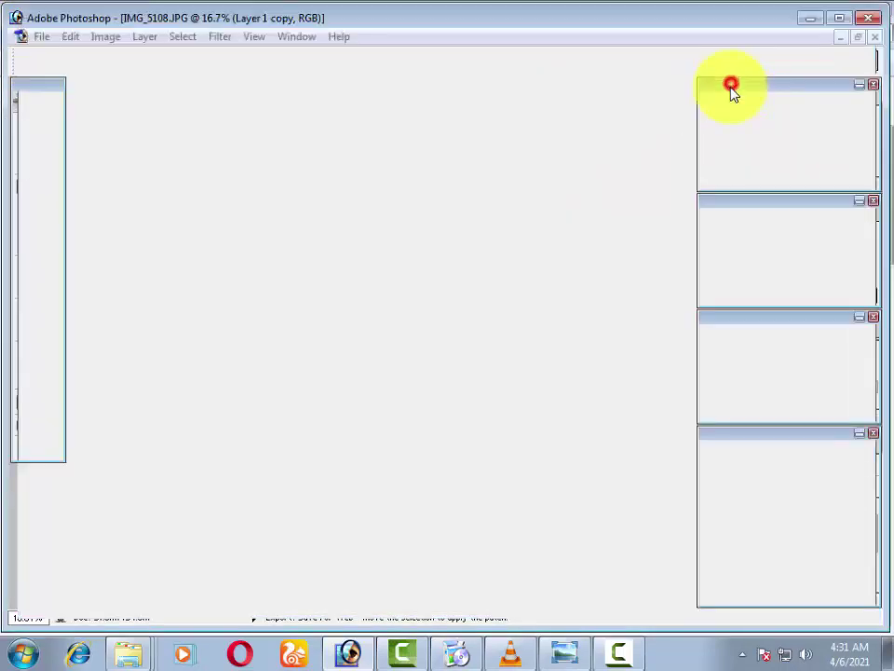
Merge the red lip Layer 2 down into Layer 1 copy and toggle visibility to compare
{"action": "left_click", "coordinate": [750, 512]}
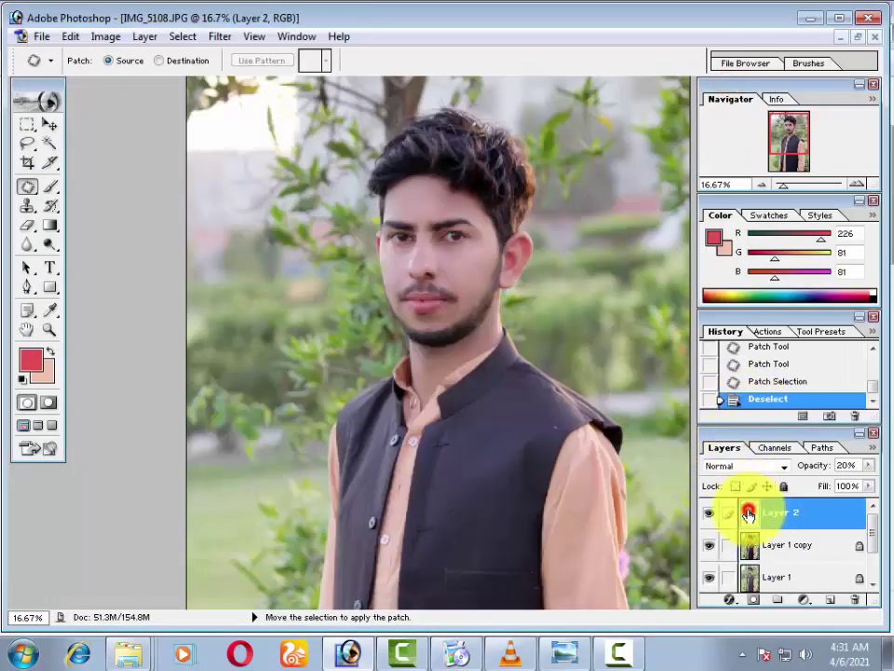
{"action": "key", "text": "ctrl+e"}
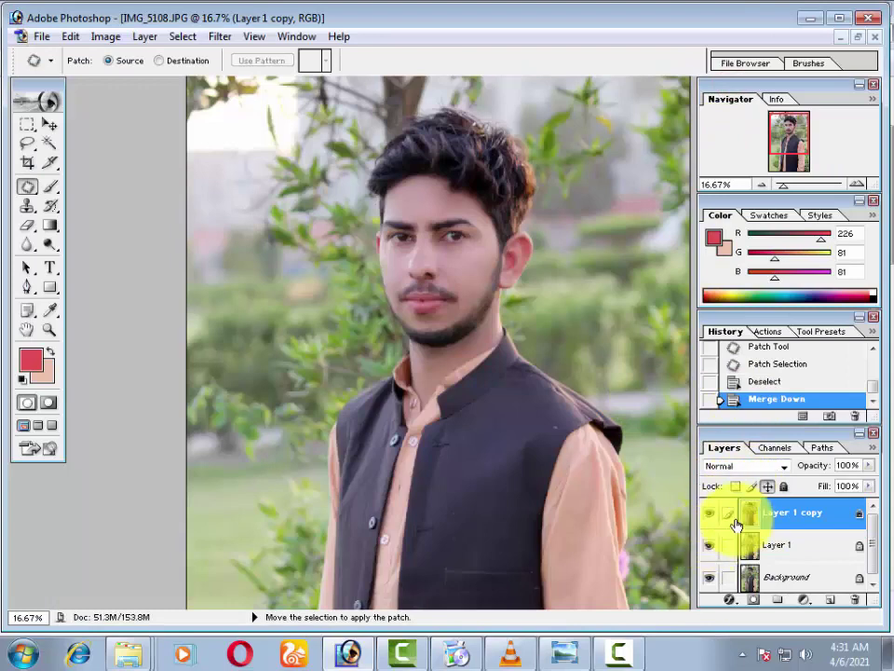
{"action": "left_click", "coordinate": [709, 514]}
{"action": "left_click", "coordinate": [709, 515]}
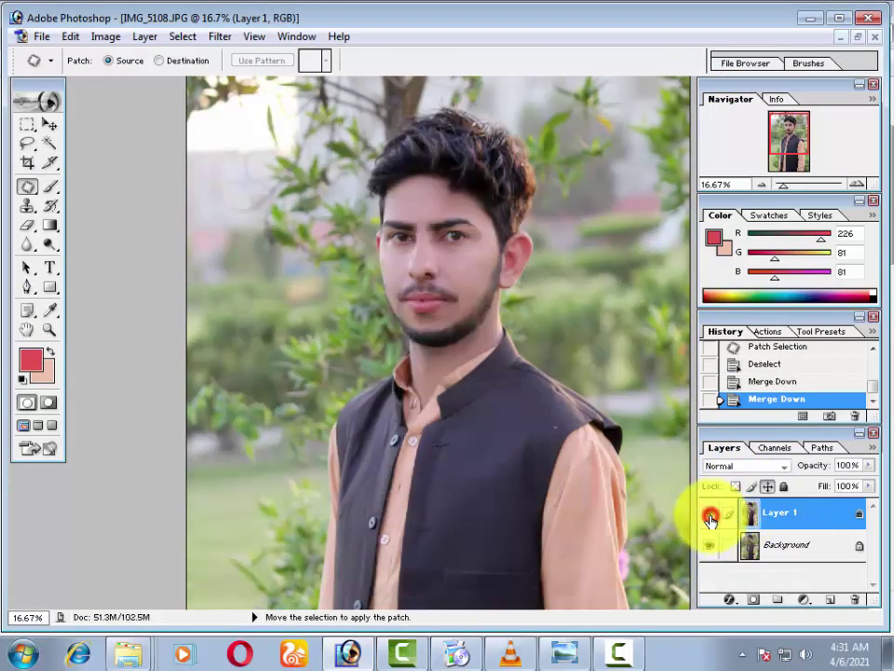
{"action": "left_click", "coordinate": [709, 514]}
{"action": "left_click", "coordinate": [710, 514]}
{"action": "left_click", "coordinate": [710, 515]}
{"action": "left_click", "coordinate": [710, 514]}
Fit the portrait in view and toggle Layer 1's visibility to compare the retouched face
{"action": "key", "text": "ctrl+minus"}
{"action": "key", "text": "ctrl+minus"}
{"action": "key", "text": "ctrl+0"}
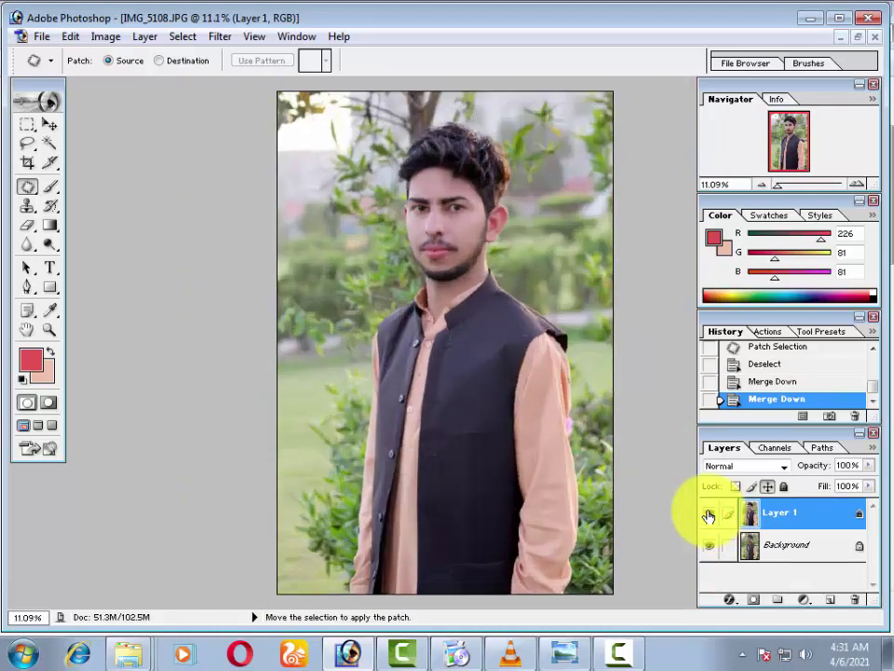
{"action": "key", "text": "ctrl+0"}
{"action": "key", "text": "ctrl+plus"}
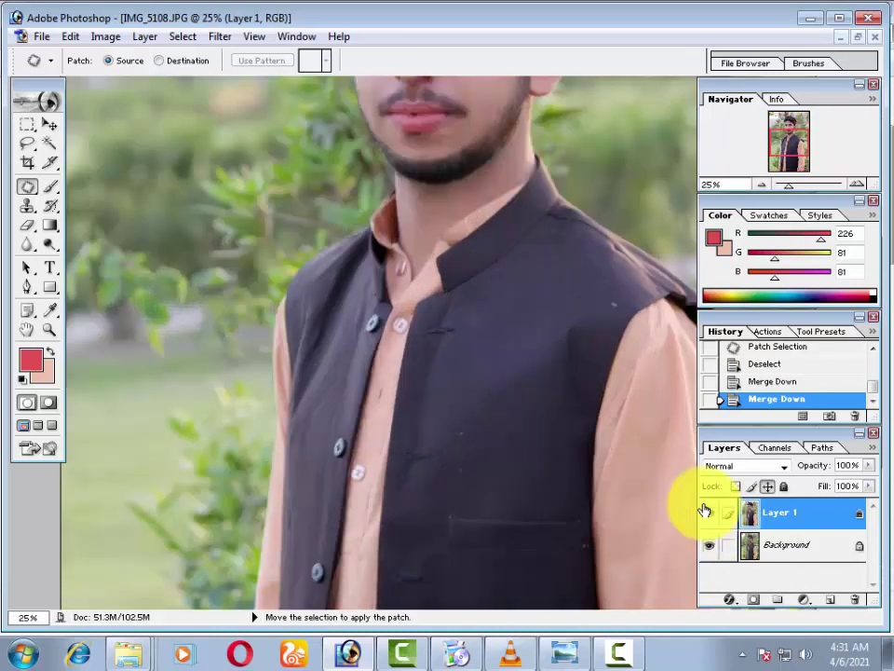
{"action": "scroll", "coordinate": [479, 403], "scroll_direction": "up", "scroll_amount": 3}
{"action": "left_click", "coordinate": [705, 514]}
{"action": "left_click", "coordinate": [705, 513]}
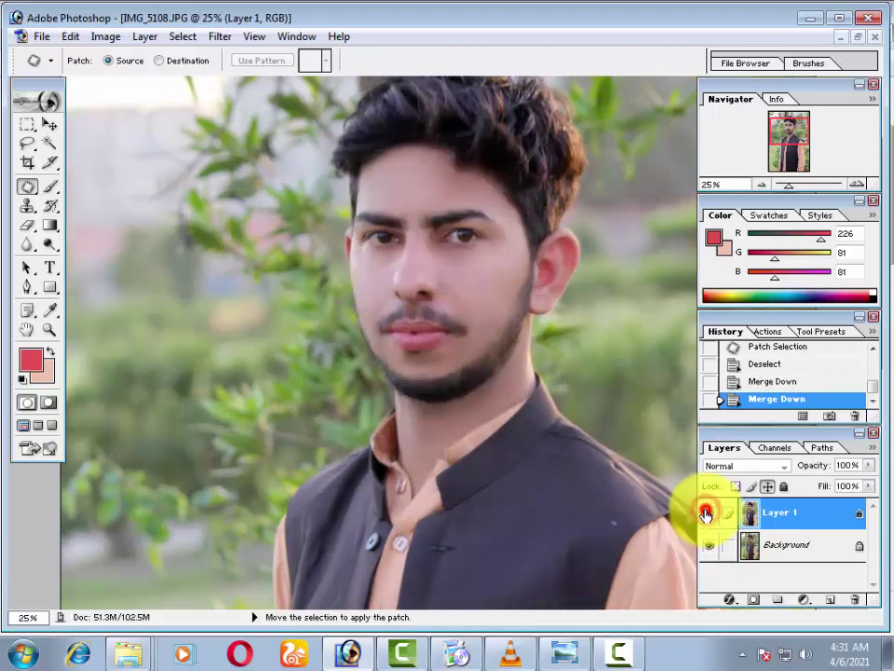
{"action": "left_click", "coordinate": [705, 514]}
{"action": "left_click", "coordinate": [705, 513]}
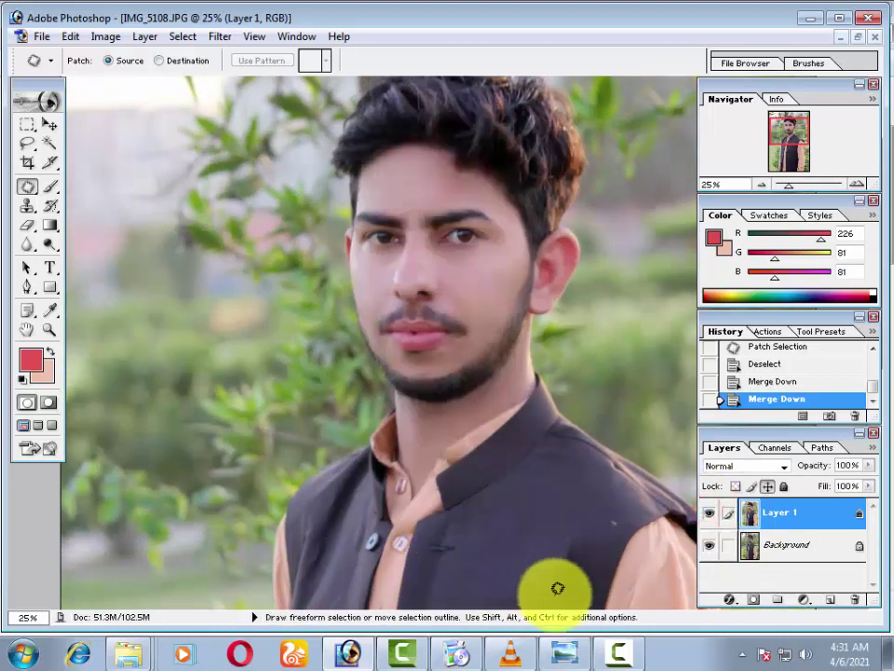